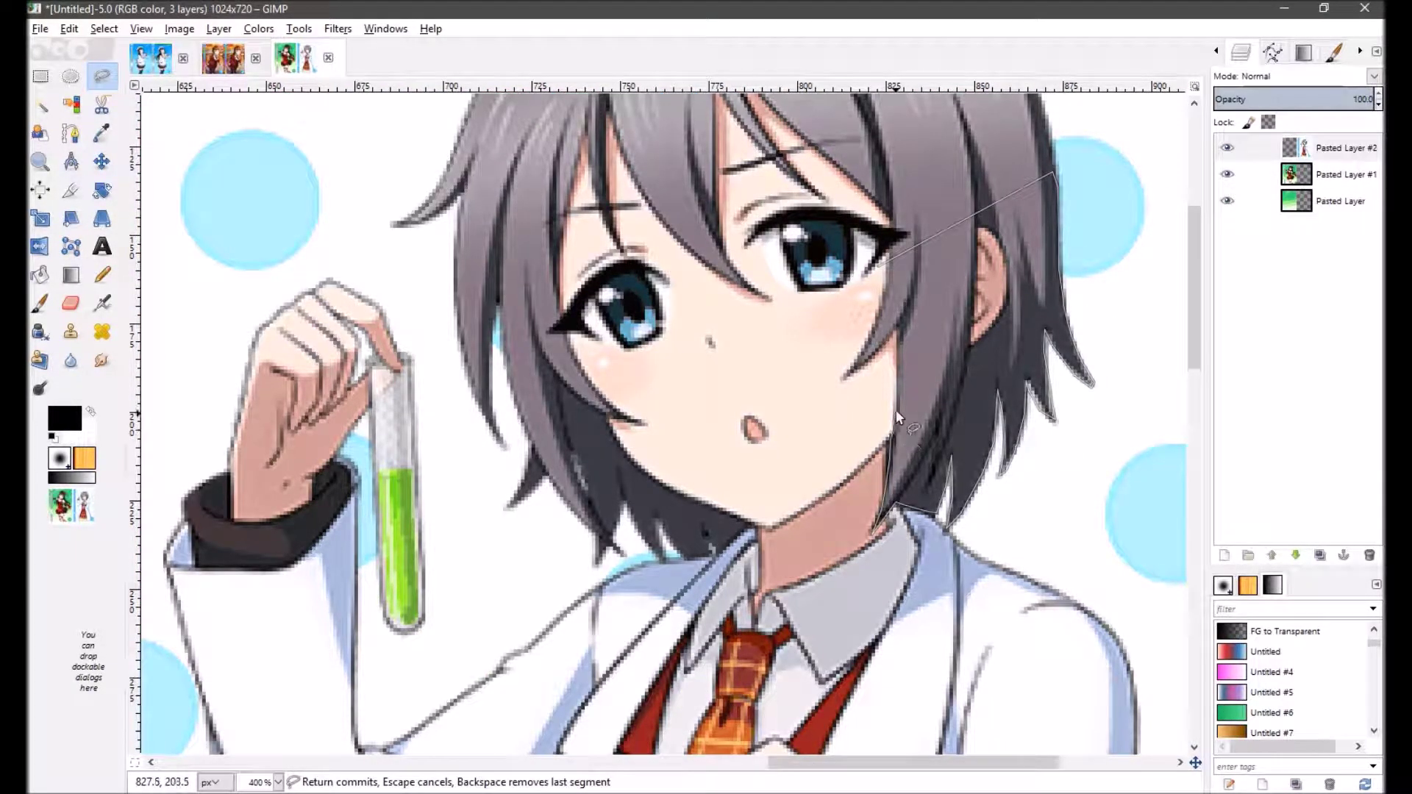
Step: Copy the outlined short grey hair section onto a new layer and place it beside the black-haired character's face
key("Return")
key("ctrl+c")
key("2")
scroll(662, 427, "left", 10)
key("ctrl+v")
key("ctrl+shift+n")
key("m")
left_click_drag(404, 353, 546, 360)
Step: On Pasted Layer #1, erase the long black strands flowing over the green background beyond the shoulder with a size 13 eraser
key("plus")
key("shift+e")
key("Page_Down")
key("Page_Down")
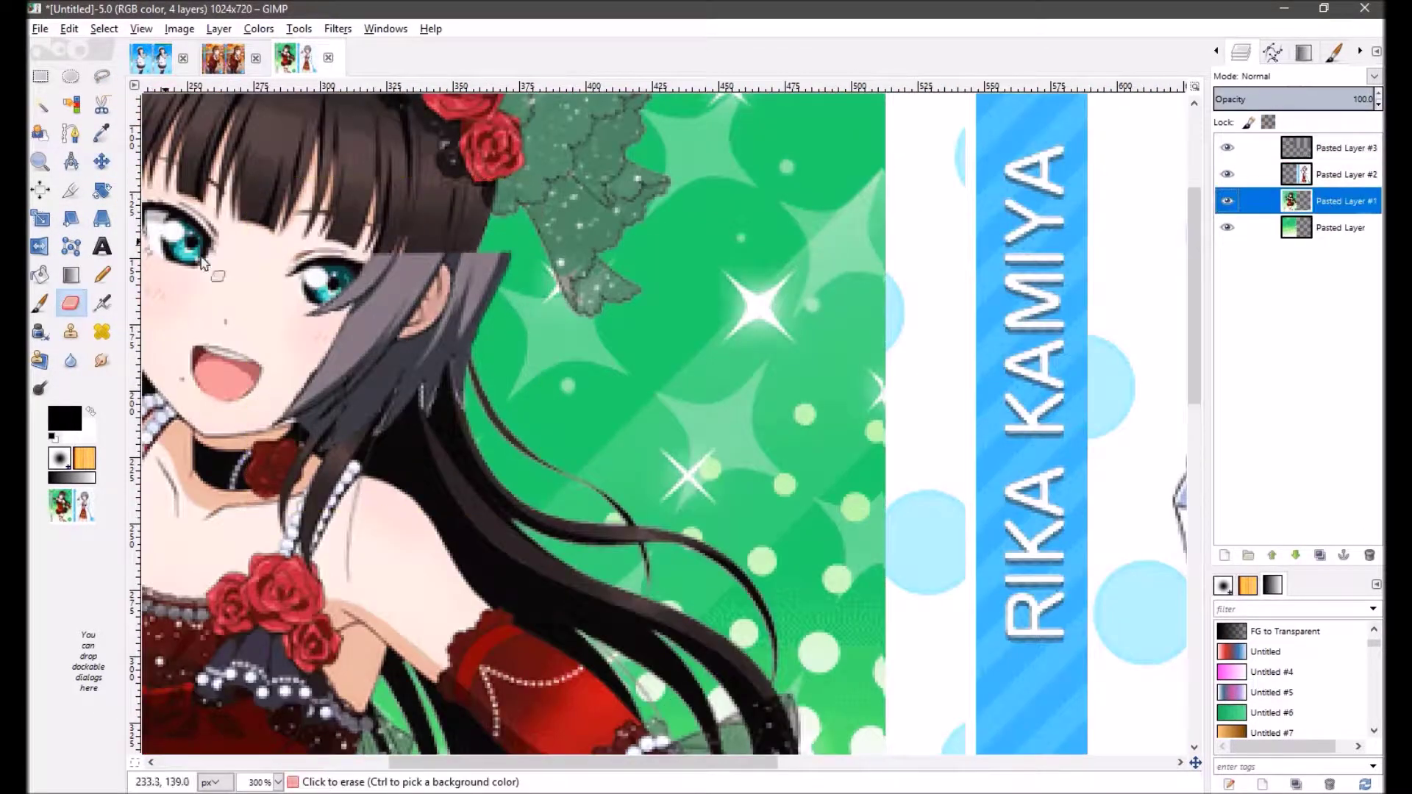
left_click_drag(418, 342, 617, 534)
left_click_drag(515, 515, 411, 397)
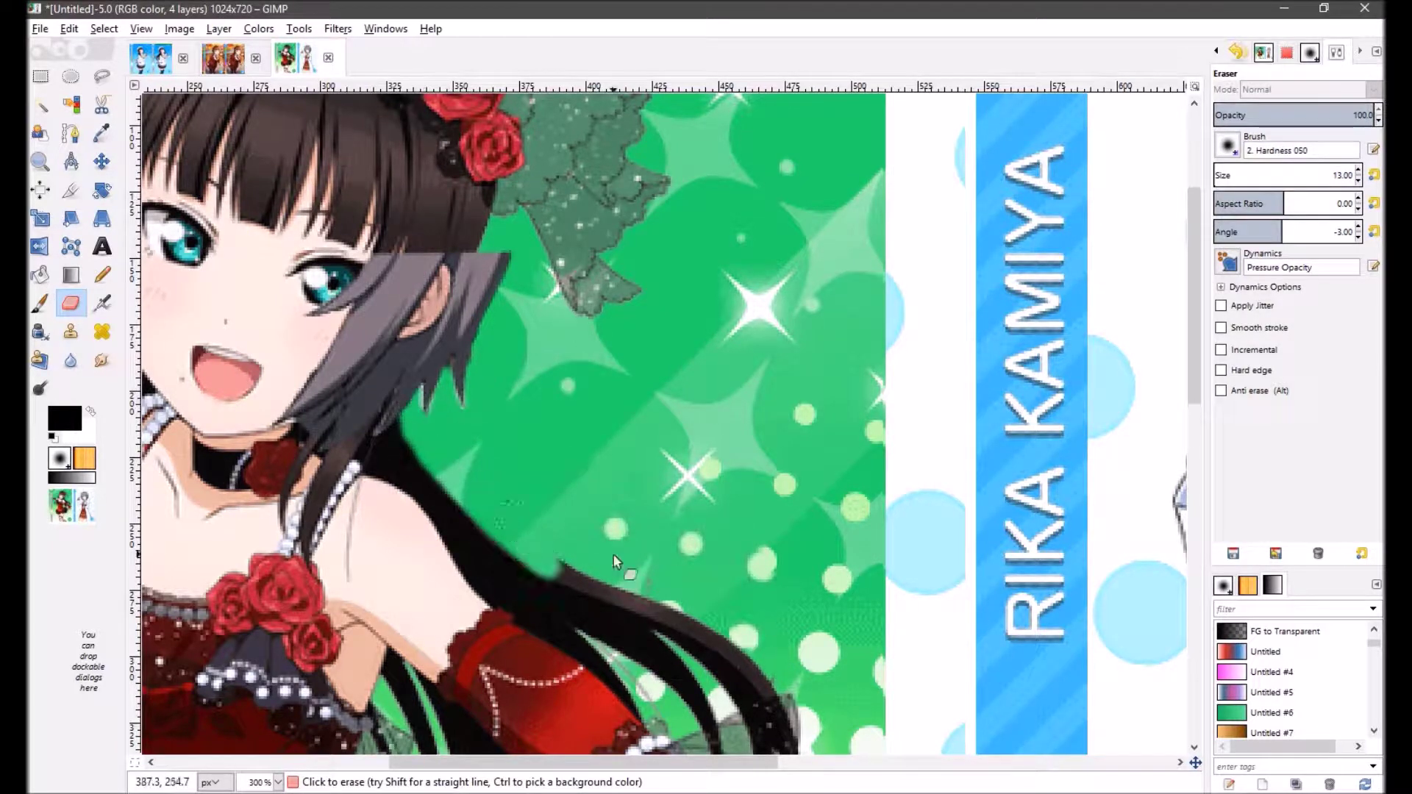
left_click_drag(507, 552, 647, 603)
key("ctrl+l")
key("Page_Up")
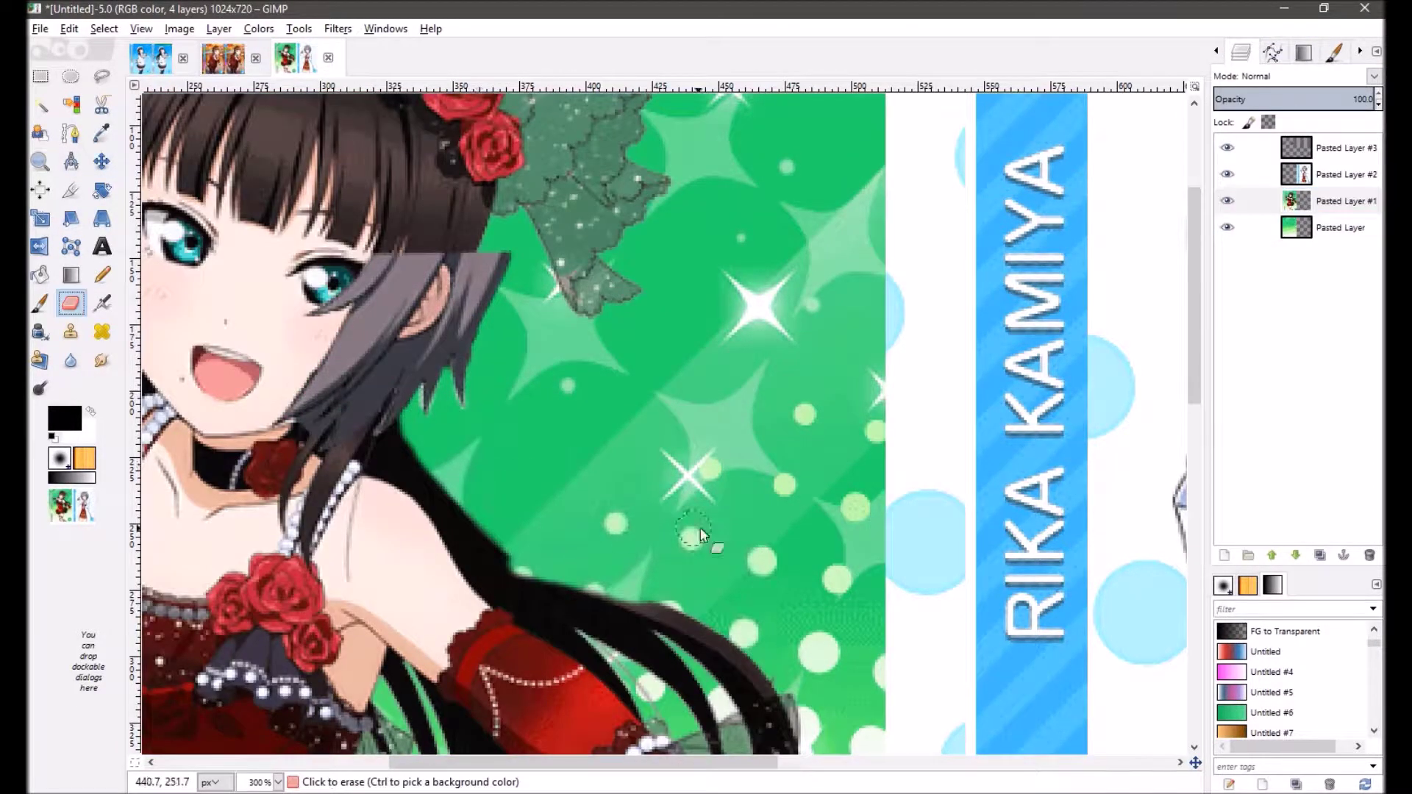
Step: Erase the black hair along the red sleeve's upper edge with size 8 and size 2 eraser brushes
scroll(603, 524, "down", 3)
left_click_drag(654, 534, 544, 427)
scroll(621, 522, "up", 4)
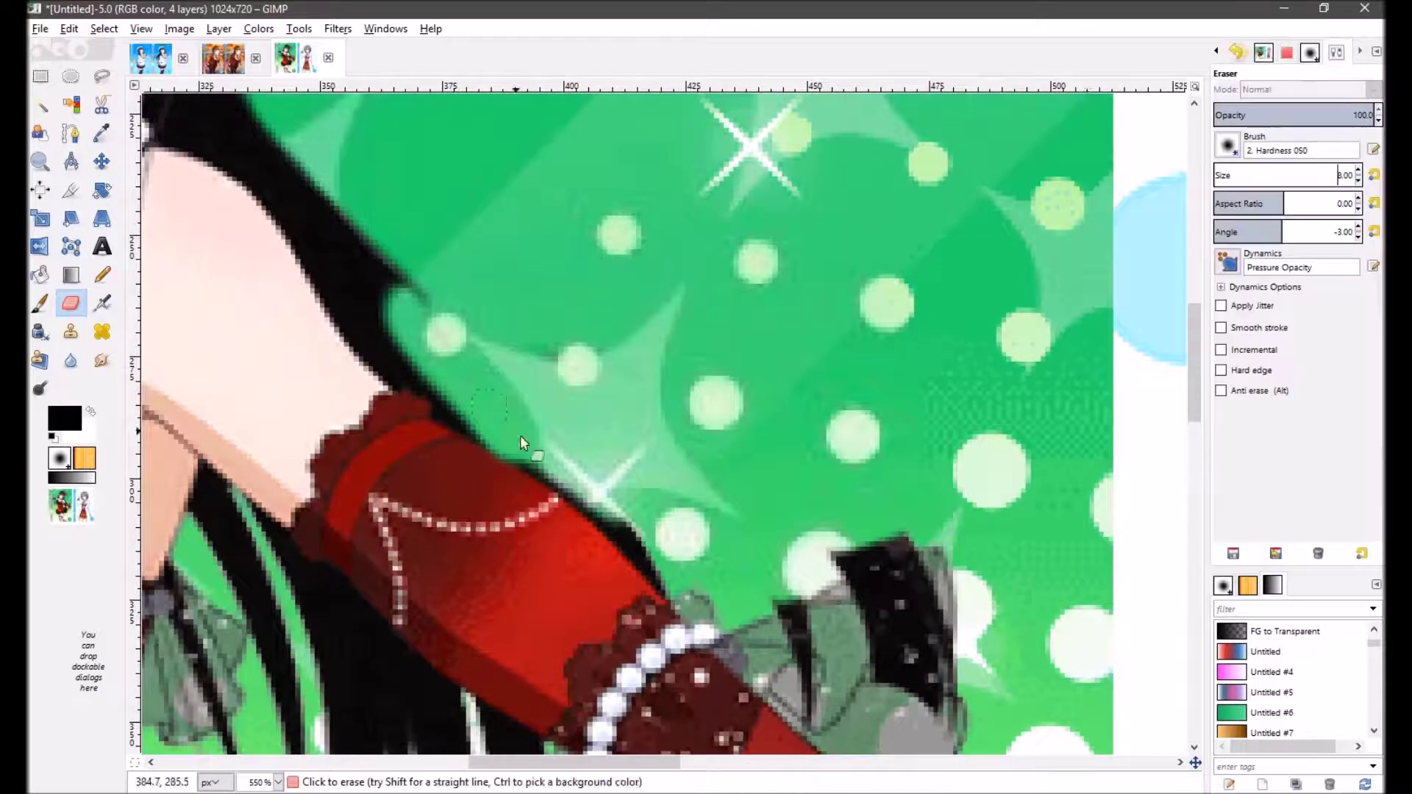
scroll(631, 559, "down", 2)
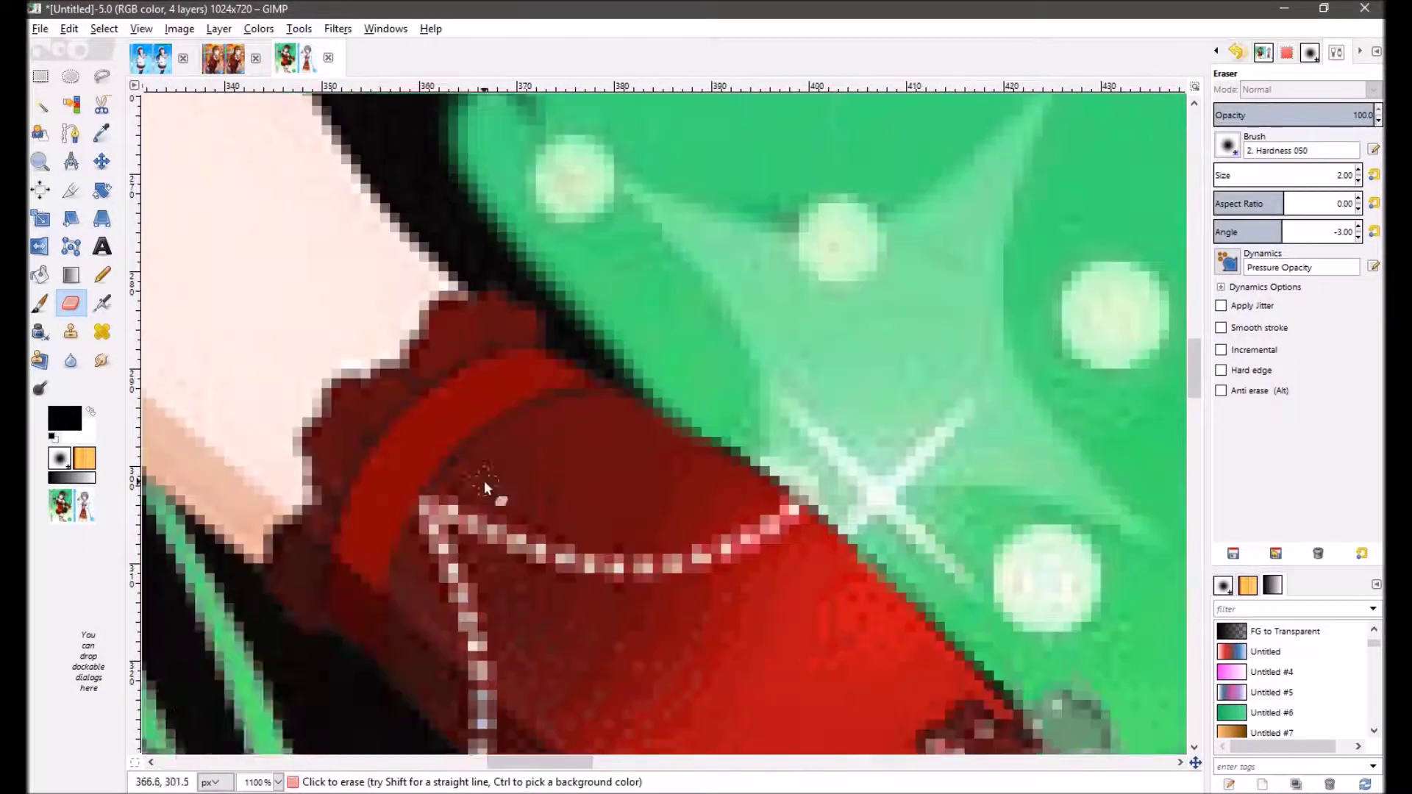
scroll(412, 350, "up", 2)
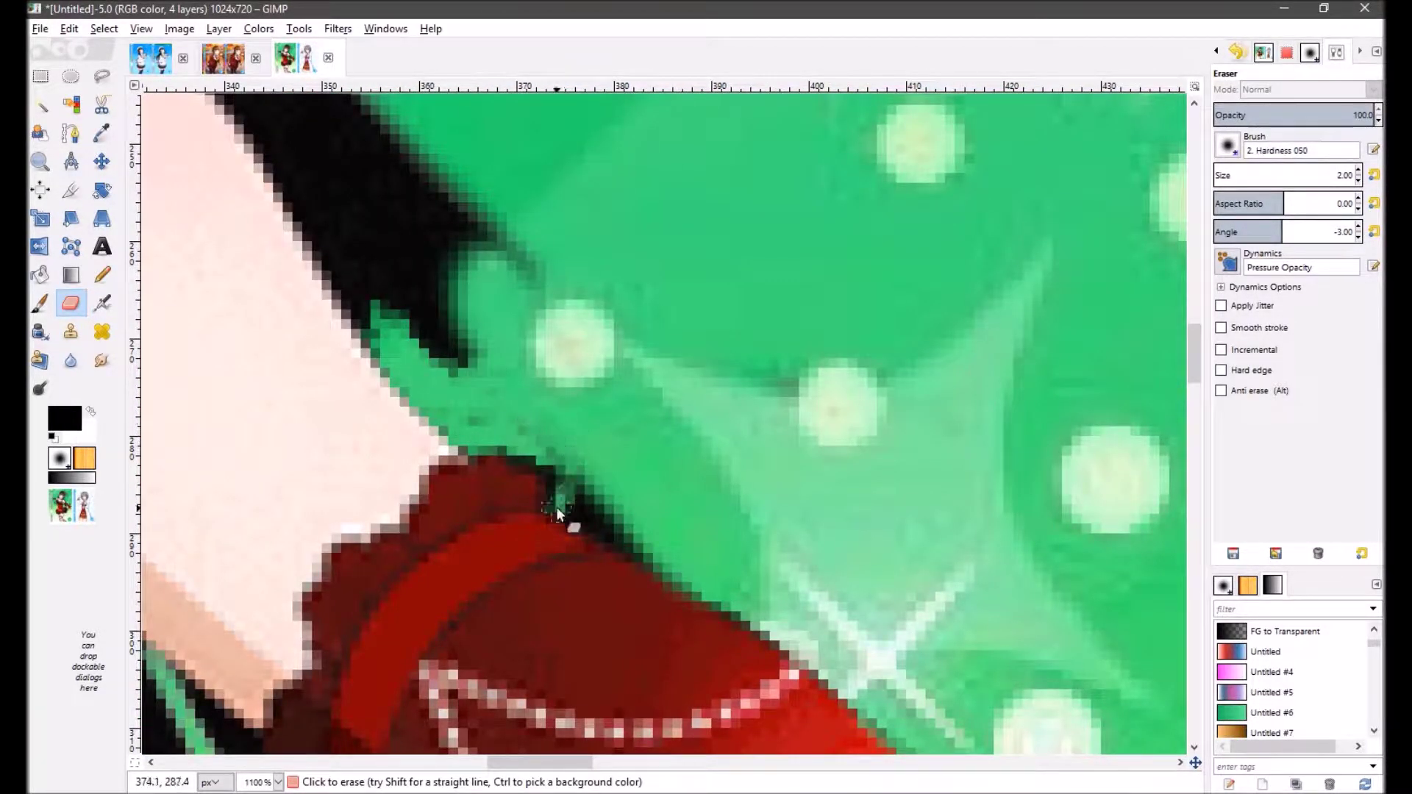
scroll(559, 474, "down", 2)
scroll(414, 489, "up", 2)
Step: Erase the black hair along the bare shoulder beneath the pasted grey hair, tracing the skin edge at size 2 and clearing at size 8
left_click_drag(414, 489, 475, 610)
scroll(537, 306, "down", 3)
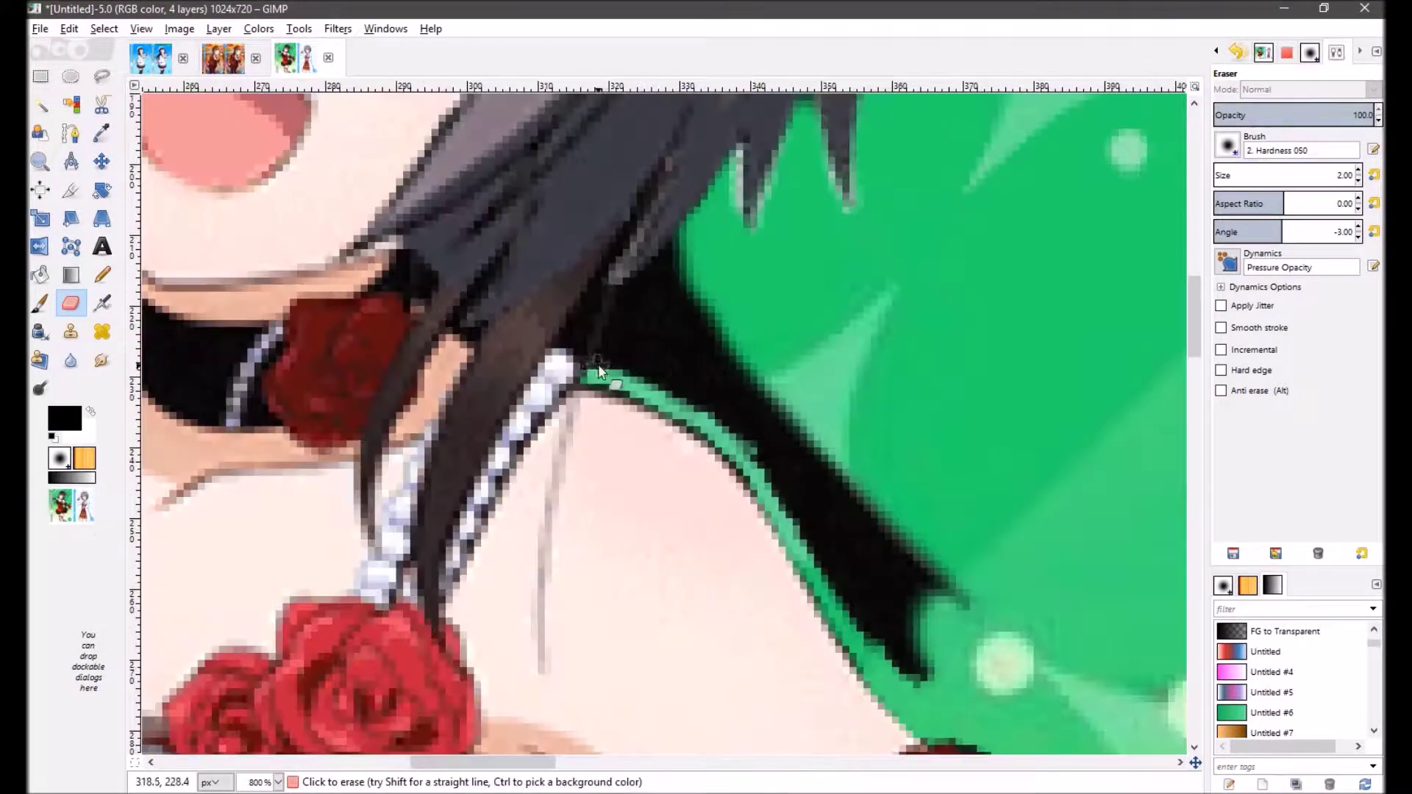
scroll(700, 413, "up", 2)
scroll(741, 568, "down", 2)
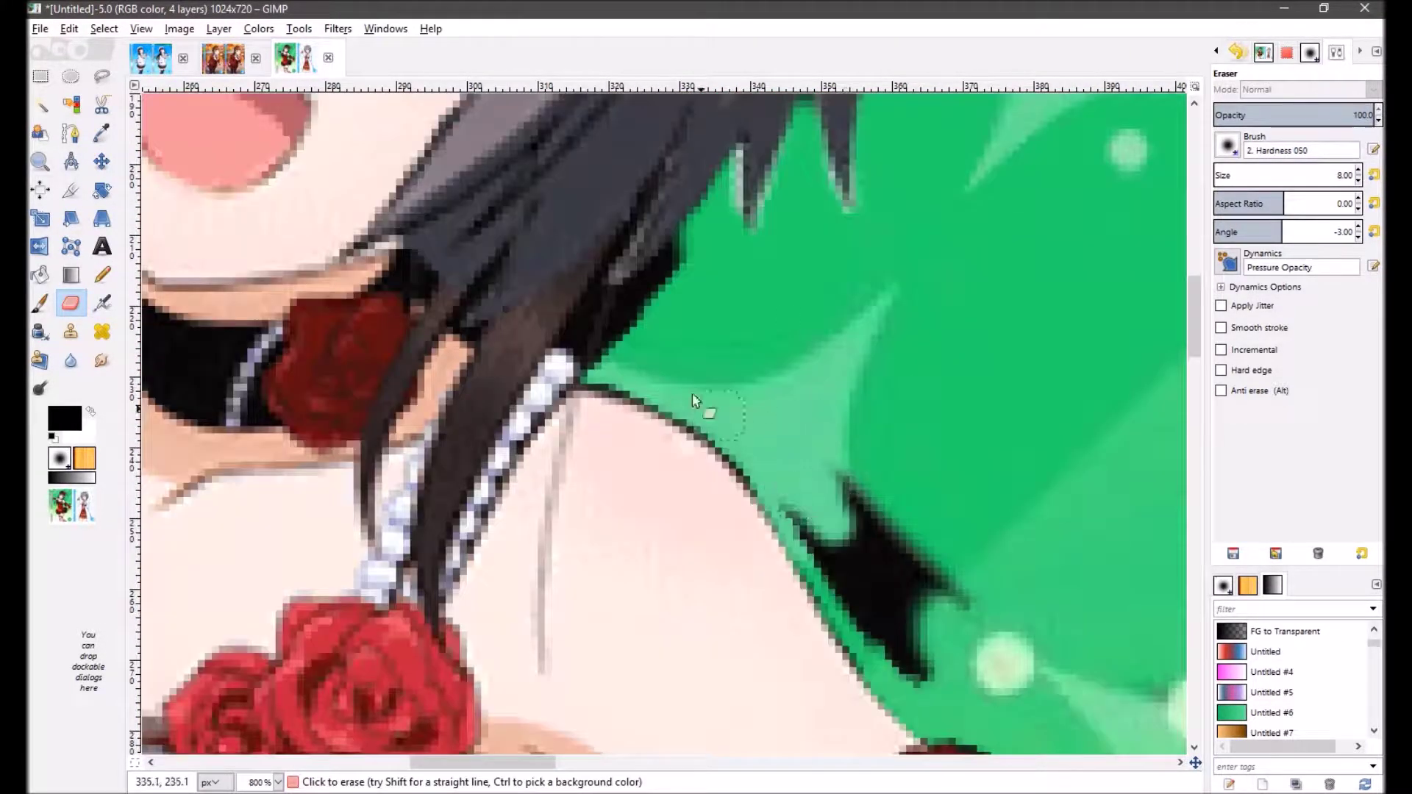
scroll(920, 681, "down", 3)
Step: Erase the black hair hanging beneath the same arm, between the waist and the red sleeve, with the size 8 eraser
scroll(1002, 660, "up", 1)
scroll(1006, 657, "up", 3)
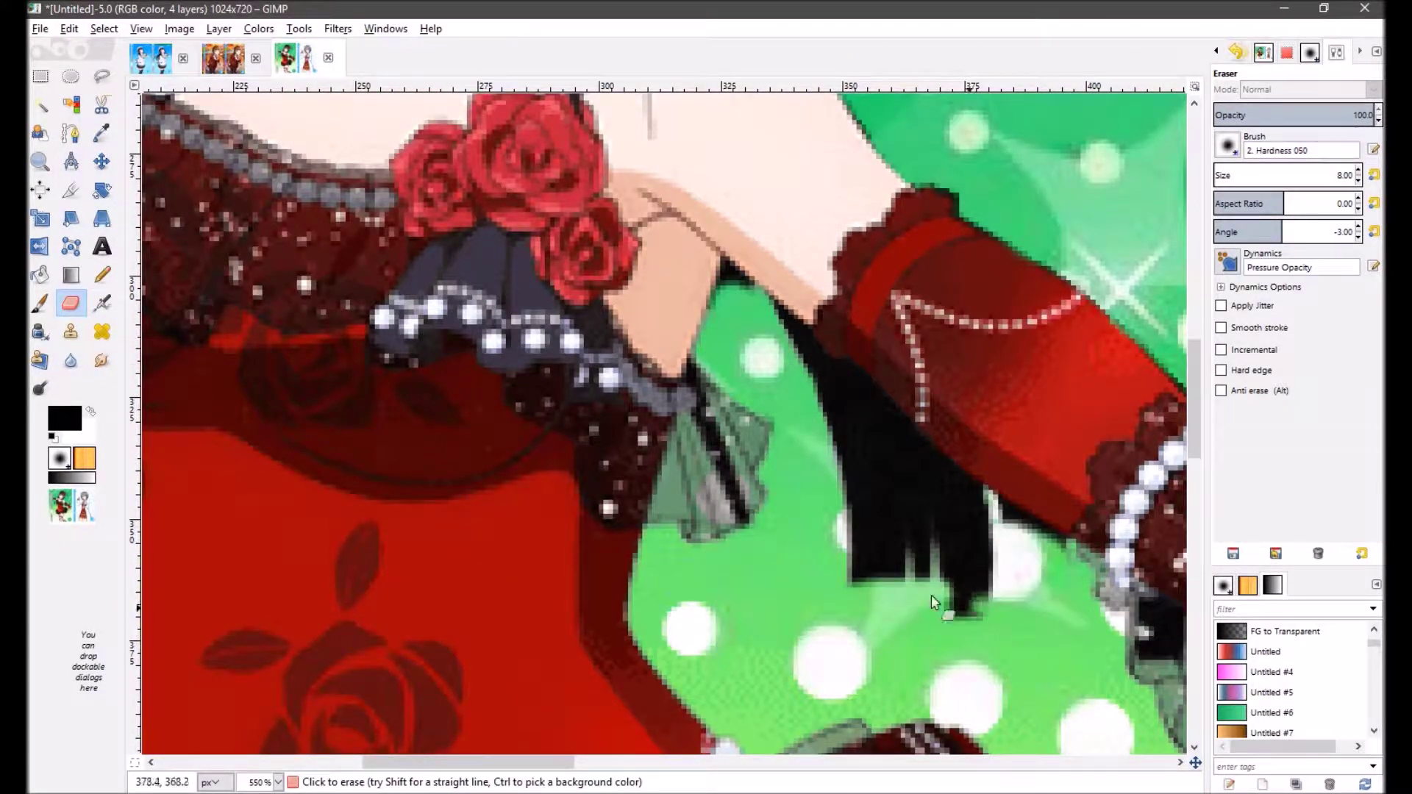
scroll(846, 559, "up", 3)
scroll(934, 649, "up", 2)
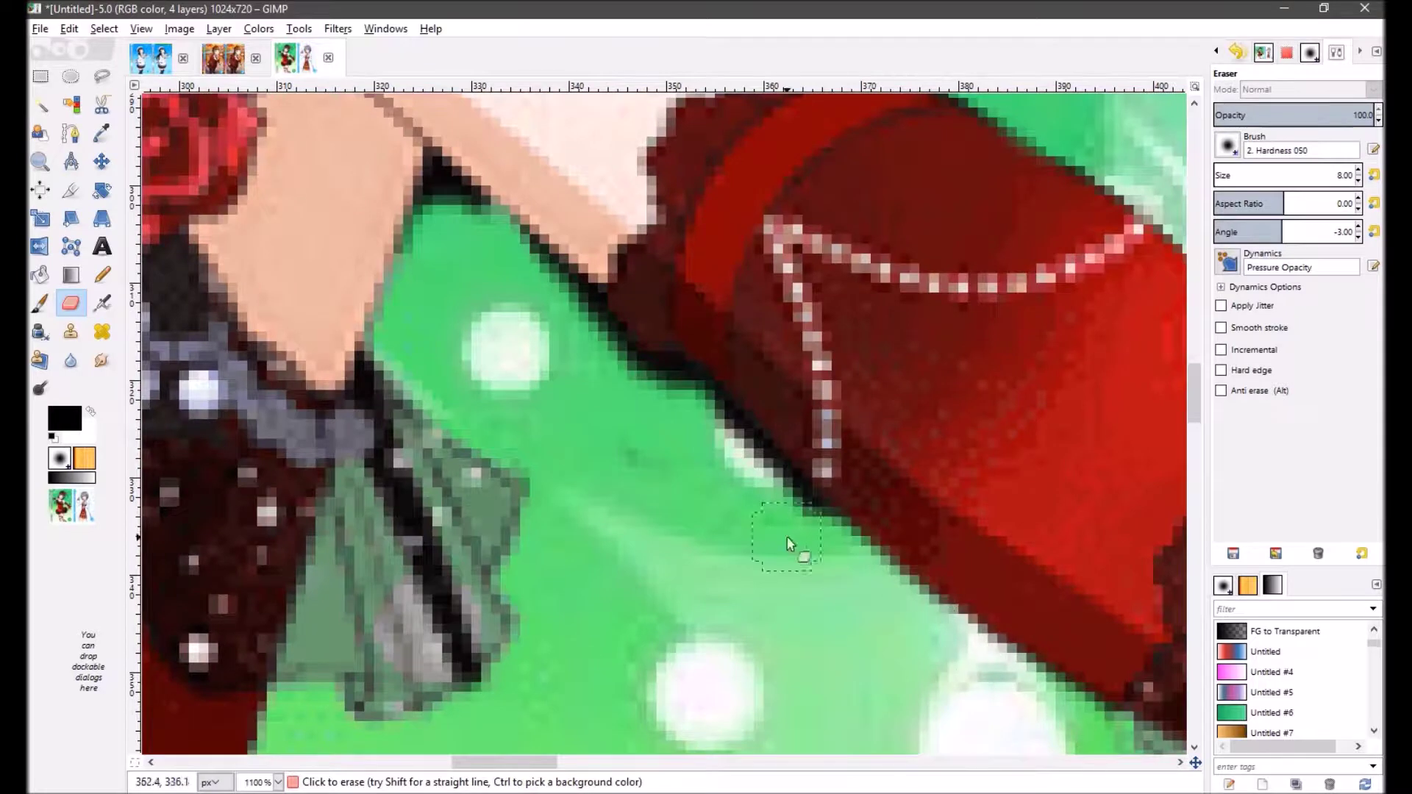
Step: Clean the leftover black pixels along the arm's underside and the sleeve's lower edge with a size 2 eraser
scroll(736, 541, "down", 1)
scroll(736, 331, "up", 4)
key("bracketleft")
key("bracketleft")
key("bracketleft")
key("bracketleft")
key("bracketleft")
key("bracketleft")
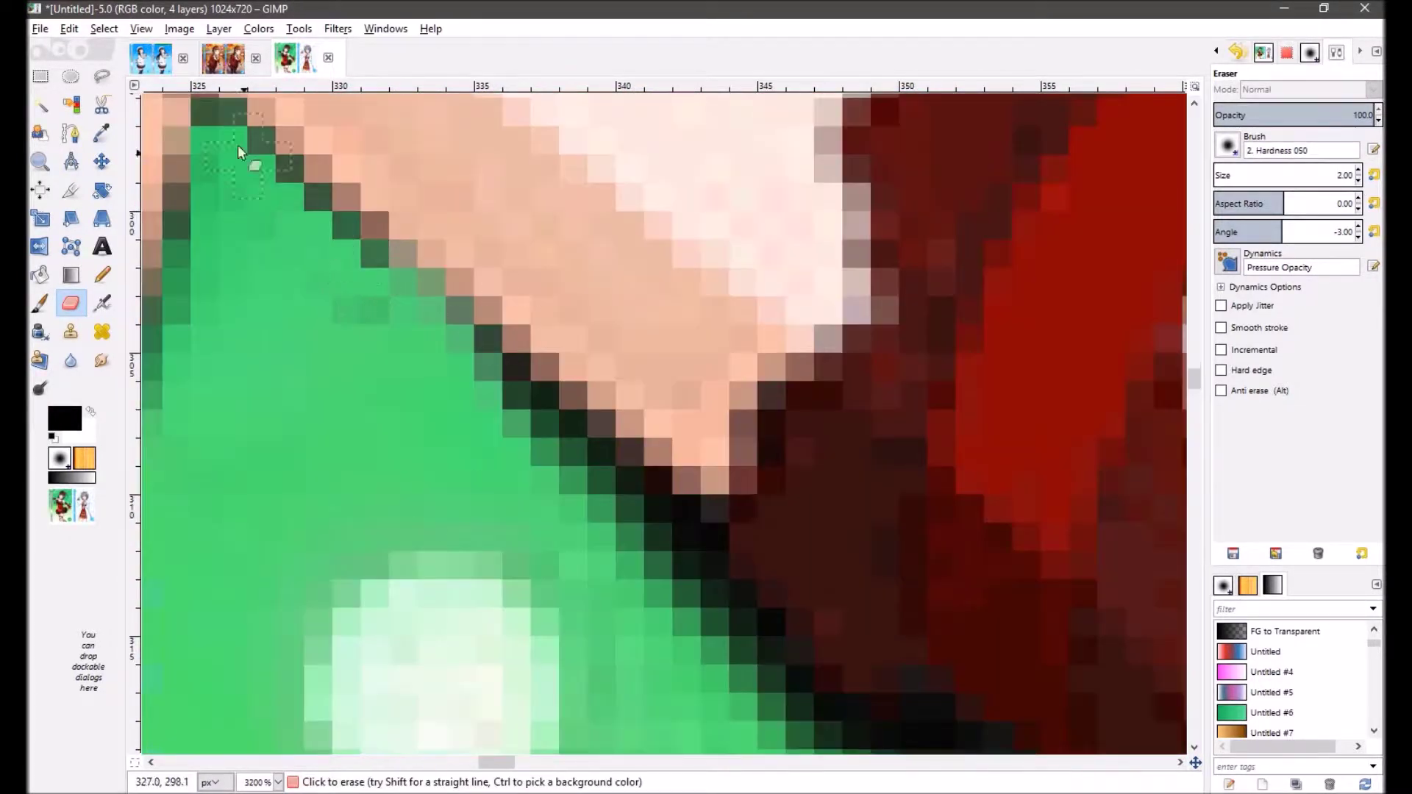
scroll(748, 479, "down", 3)
scroll(1027, 643, "down", 2)
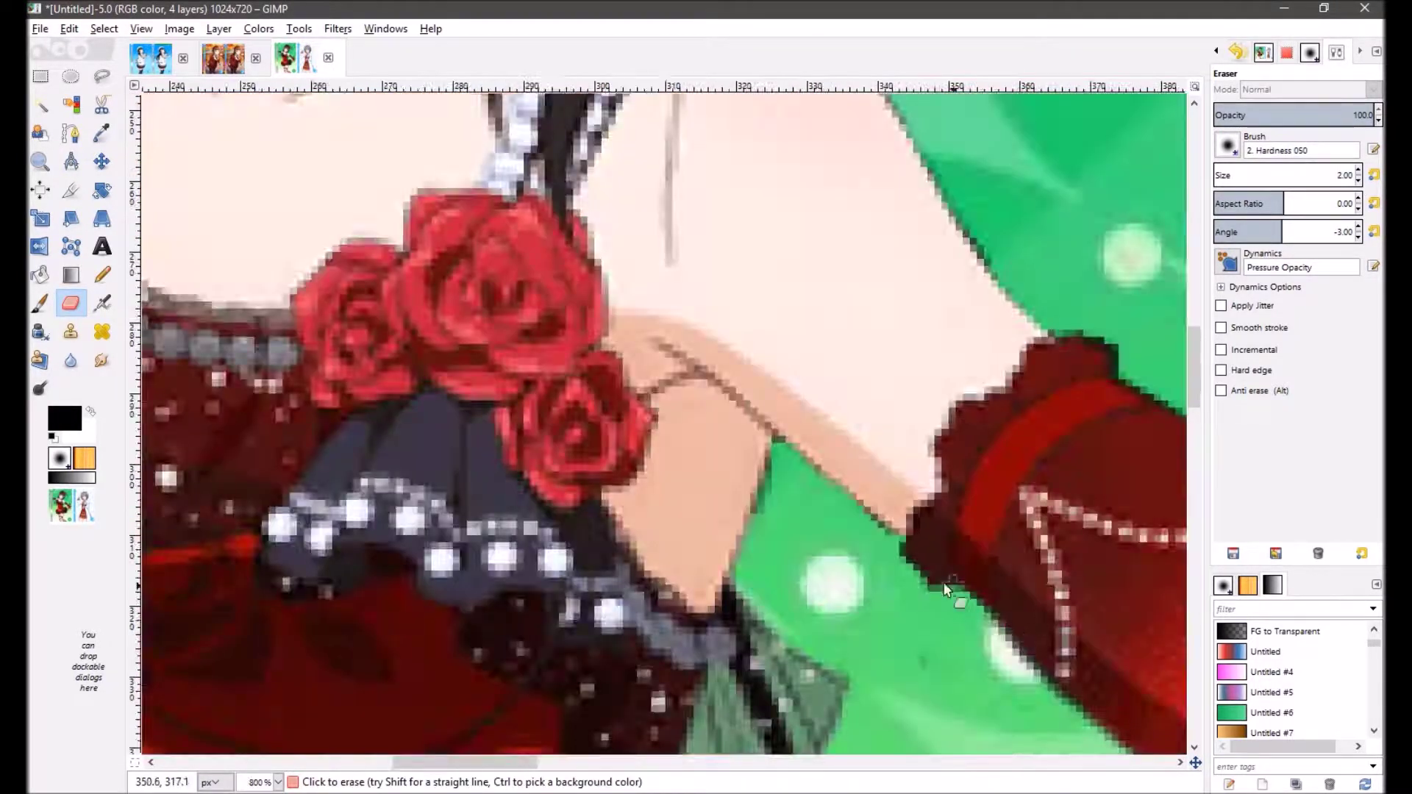
scroll(1027, 643, "down", 2)
scroll(732, 450, "up", 4)
scroll(285, 240, "up", 2)
key("alt+Tab")
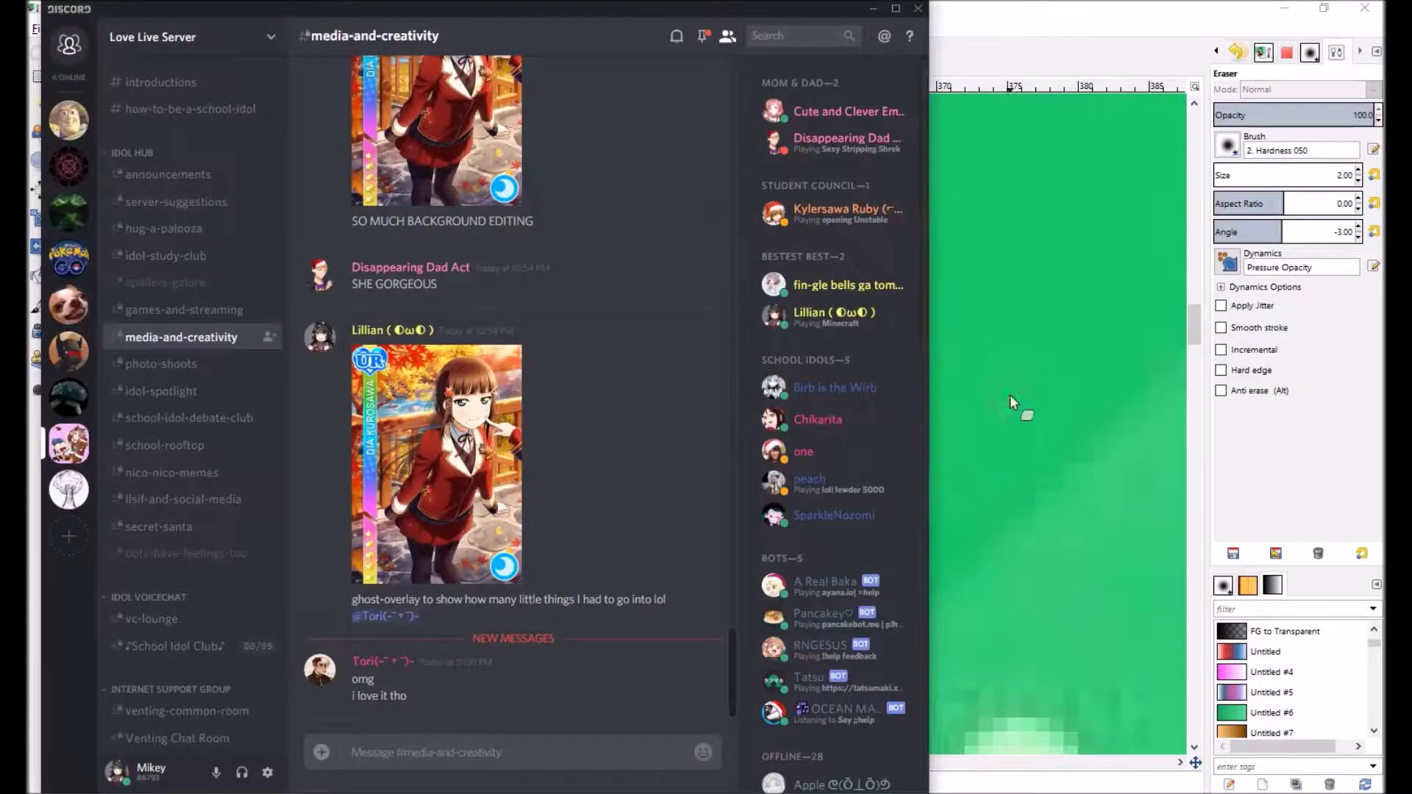
key("alt+Tab")
Step: Paint over the narrow black hair strand behind the sheer wrist ribbon with green tones sampled from the ribbon
scroll(530, 277, "down", 4)
scroll(541, 355, "up", 3)
scroll(541, 355, "down", 3)
scroll(603, 372, "up", 4)
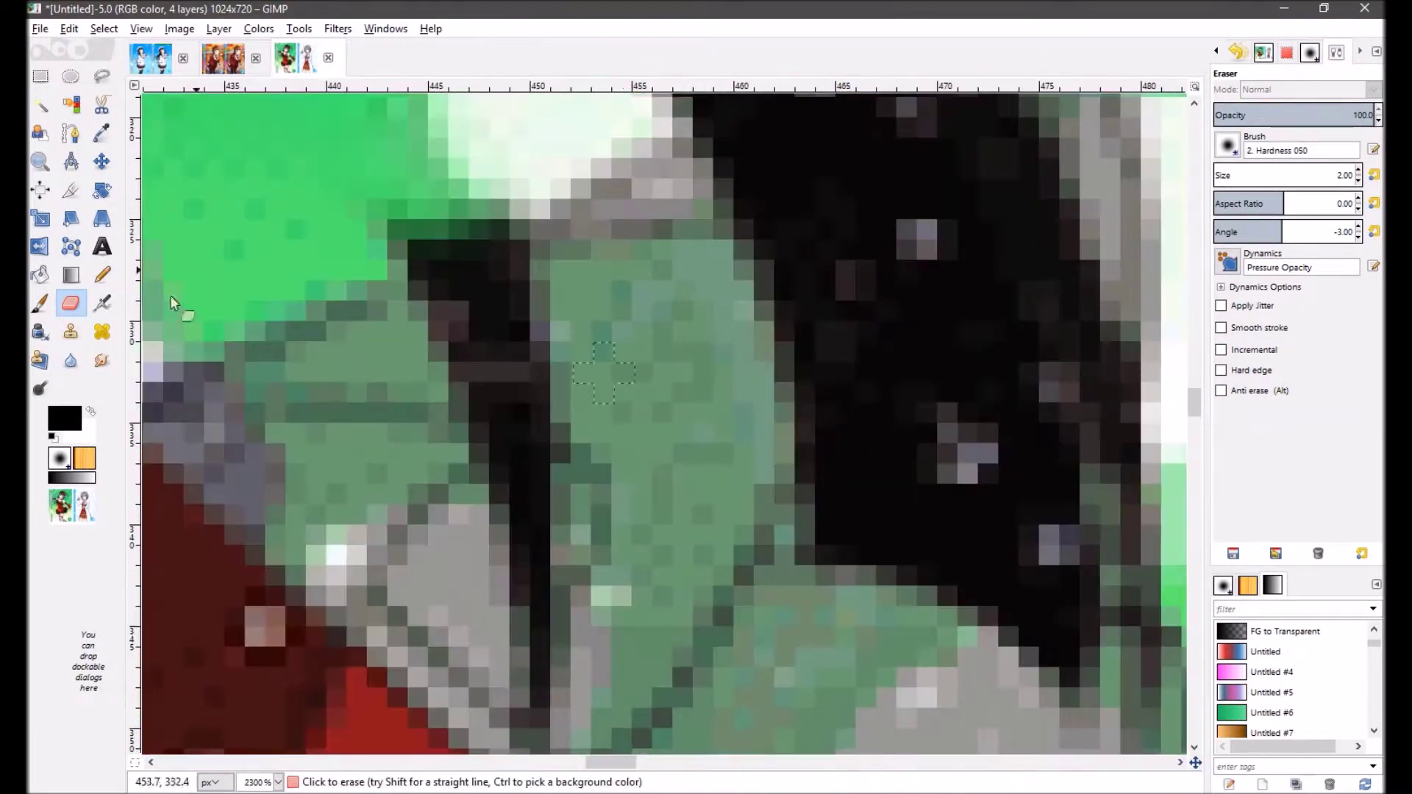
key("p")
left_click(603, 372, "ctrl")
left_click_drag(530, 309, 442, 364)
left_click_drag(566, 235, 412, 298)
left_click(449, 222, "ctrl")
left_click(509, 254, "ctrl")
Step: Redraw the wrist ribbon's fold lines and shading in sampled greens where the narrow strand crossed it
scroll(638, 458, "down", 3)
scroll(638, 459, "left", 3)
scroll(638, 459, "up", 1)
left_click(662, 413, "ctrl")
mouse_move(691, 452)
left_mouse_down()
mouse_move(748, 542)
mouse_move(780, 454)
left_mouse_up()
left_click(780, 419, "ctrl")
mouse_move(706, 345)
left_mouse_down()
mouse_move(671, 306)
mouse_move(708, 390)
left_mouse_up()
scroll(709, 390, "down", 3)
scroll(709, 390, "up", 4)
scroll(691, 495, "down", 3)
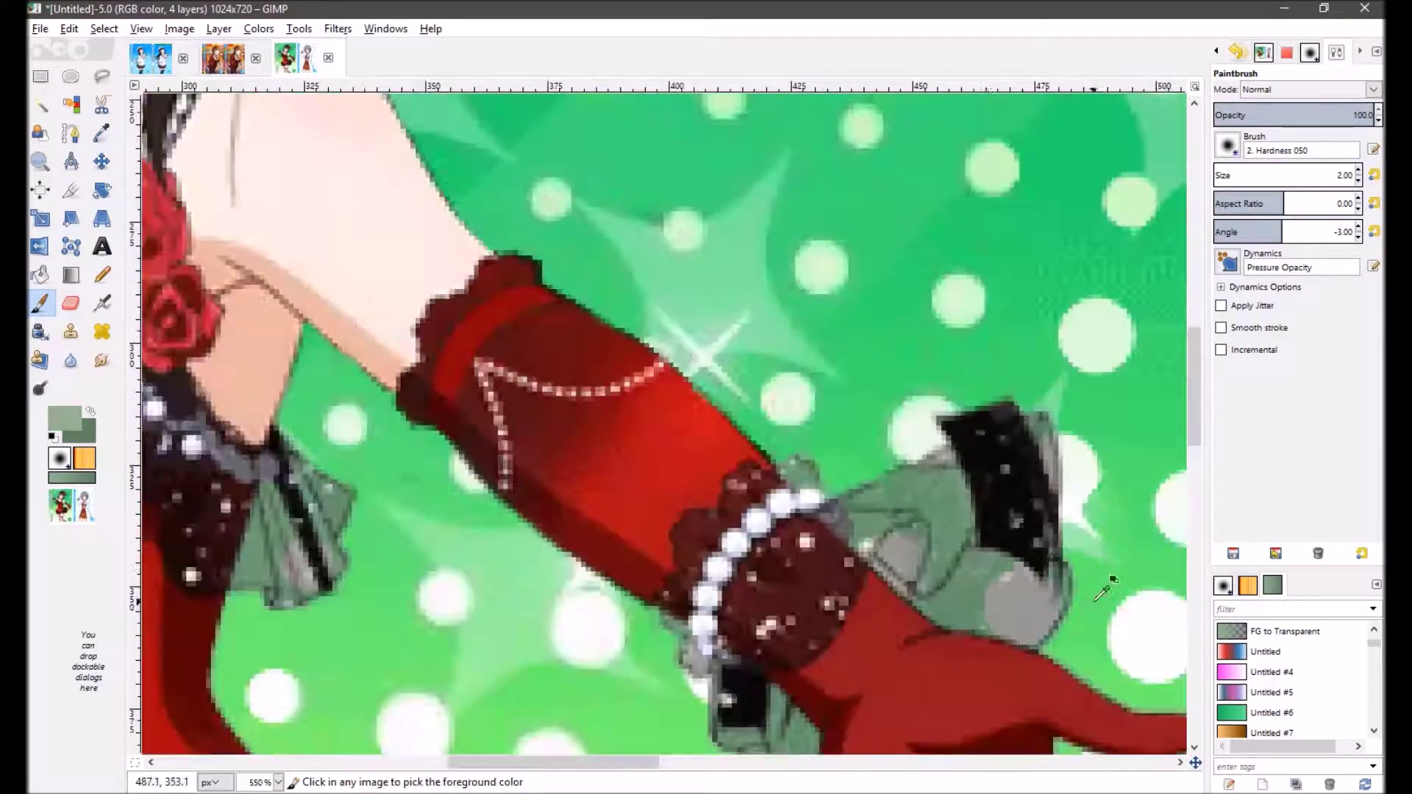
Step: Trim the wrist ribbon's edge with the eraser and paint sampled dark green fold lines over the wide black strand
scroll(736, 490, "up", 3)
key("shift+e")
mouse_move(796, 480)
left_mouse_down()
mouse_move(884, 464)
mouse_move(743, 489)
left_mouse_up()
scroll(809, 486, "down", 2)
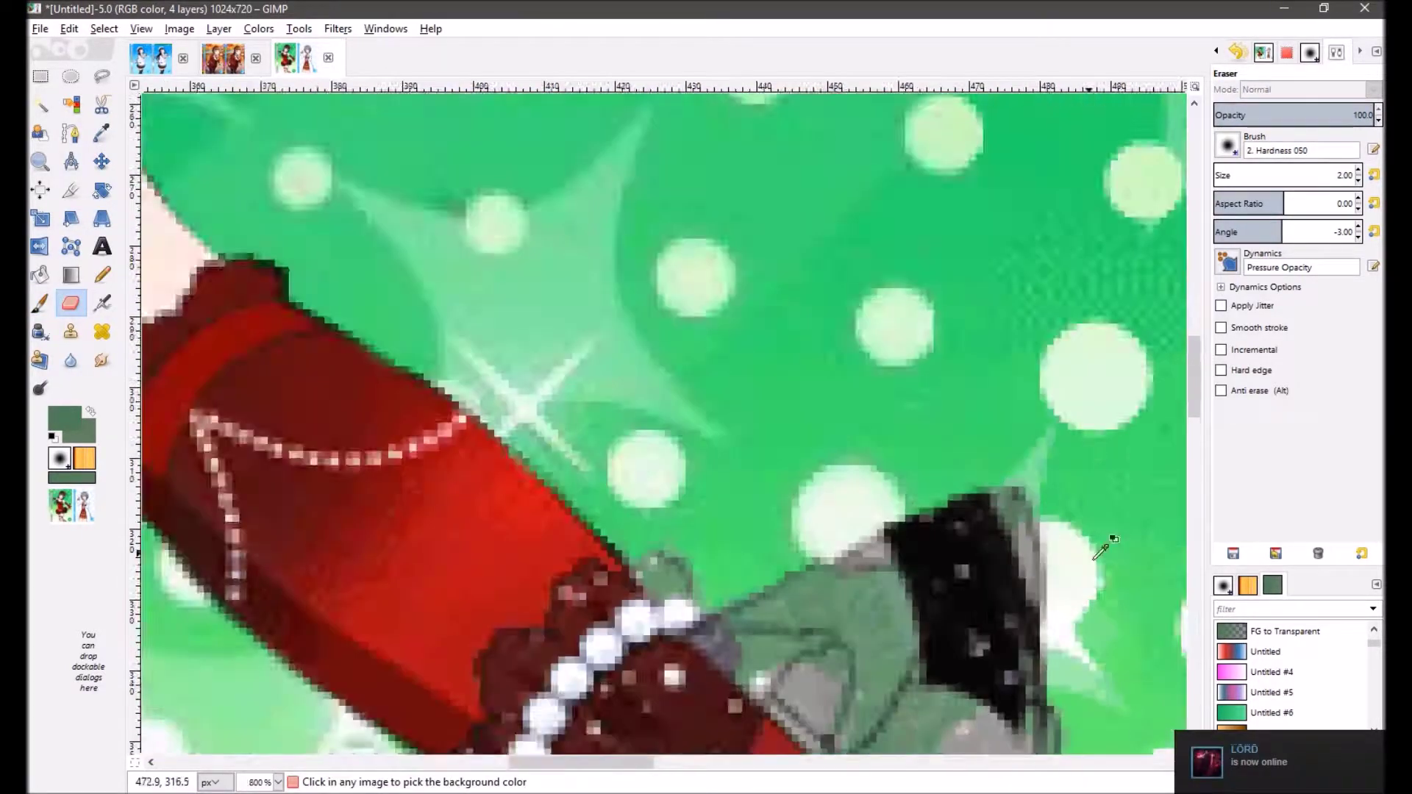
scroll(845, 492, "up", 2)
key("p")
left_click_drag(823, 464, 918, 465)
scroll(918, 466, "down", 3)
scroll(1025, 443, "up", 2)
left_click(1025, 443, "ctrl")
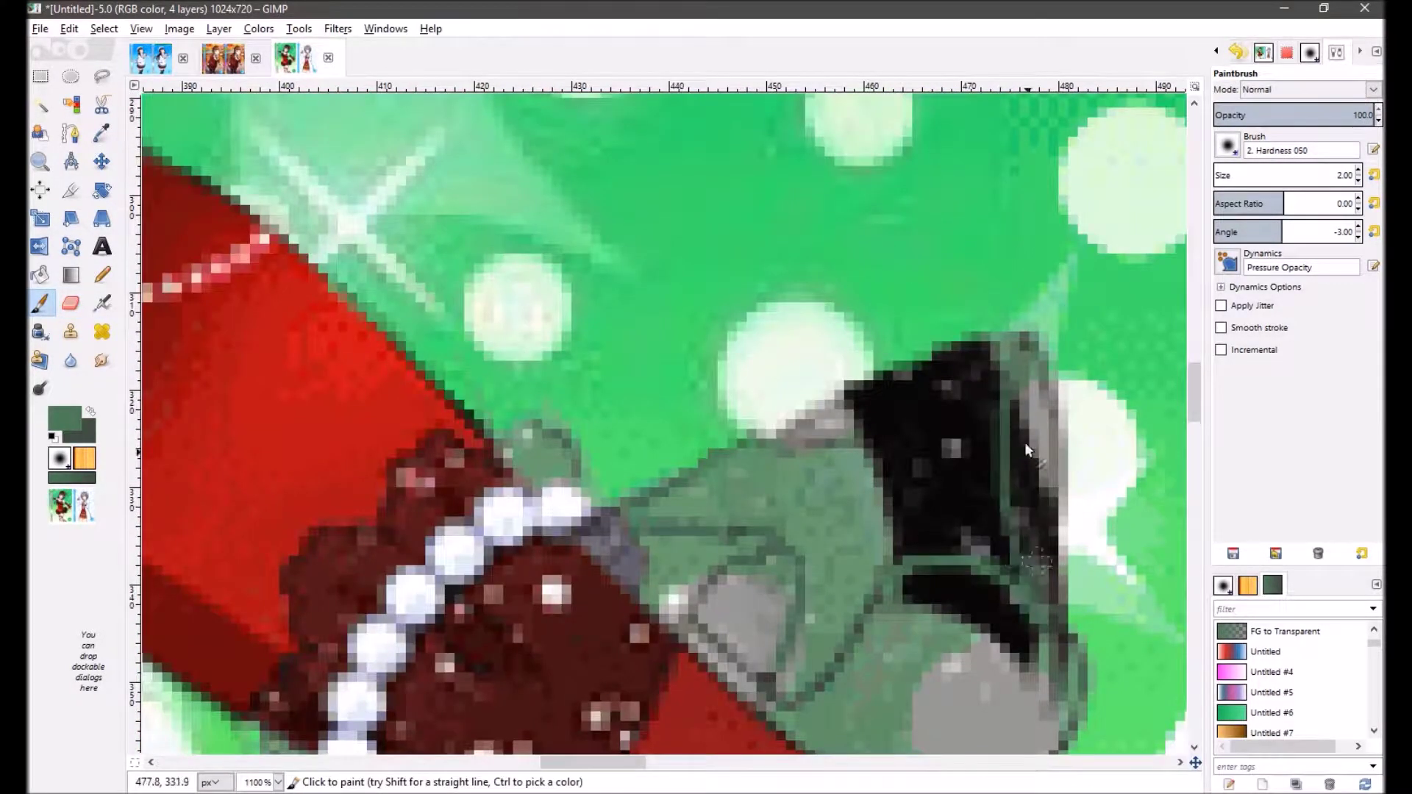
left_click_drag(1025, 443, 1019, 544)
Step: Cover the wide black strand behind the wrist ribbon with sampled greens at brush size 2
scroll(988, 369, "up", 1)
scroll(1042, 672, "down", 1)
scroll(867, 457, "up", 1)
left_click(867, 456, "ctrl")
mouse_move(867, 457)
left_mouse_down()
mouse_move(845, 475)
mouse_move(883, 625)
mouse_move(706, 460)
mouse_move(901, 644)
left_mouse_up()
left_click(703, 456, "ctrl")
left_click(772, 515, "ctrl")
scroll(884, 584, "up", 2)
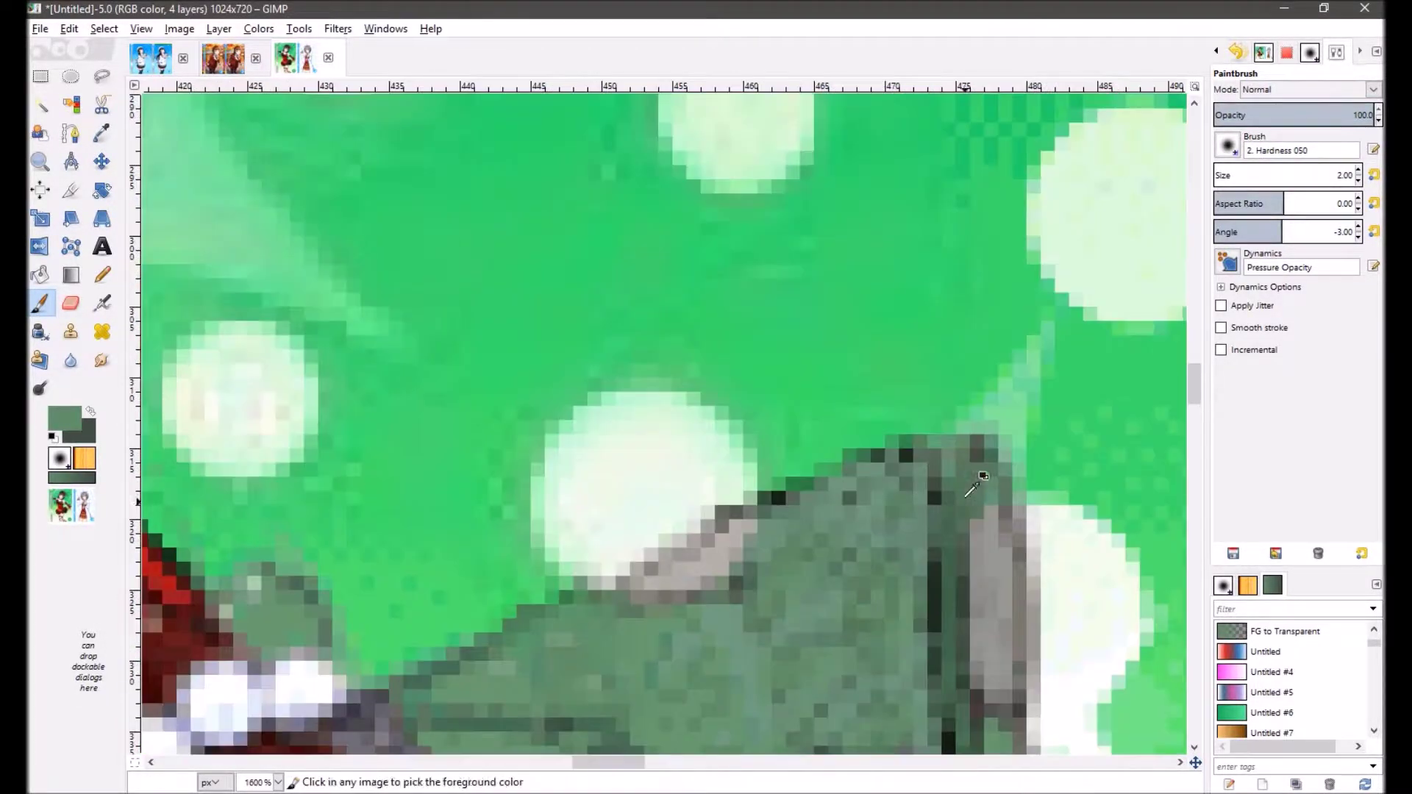
scroll(952, 567, "down", 2)
scroll(952, 567, "down", 1)
scroll(1014, 475, "up", 1)
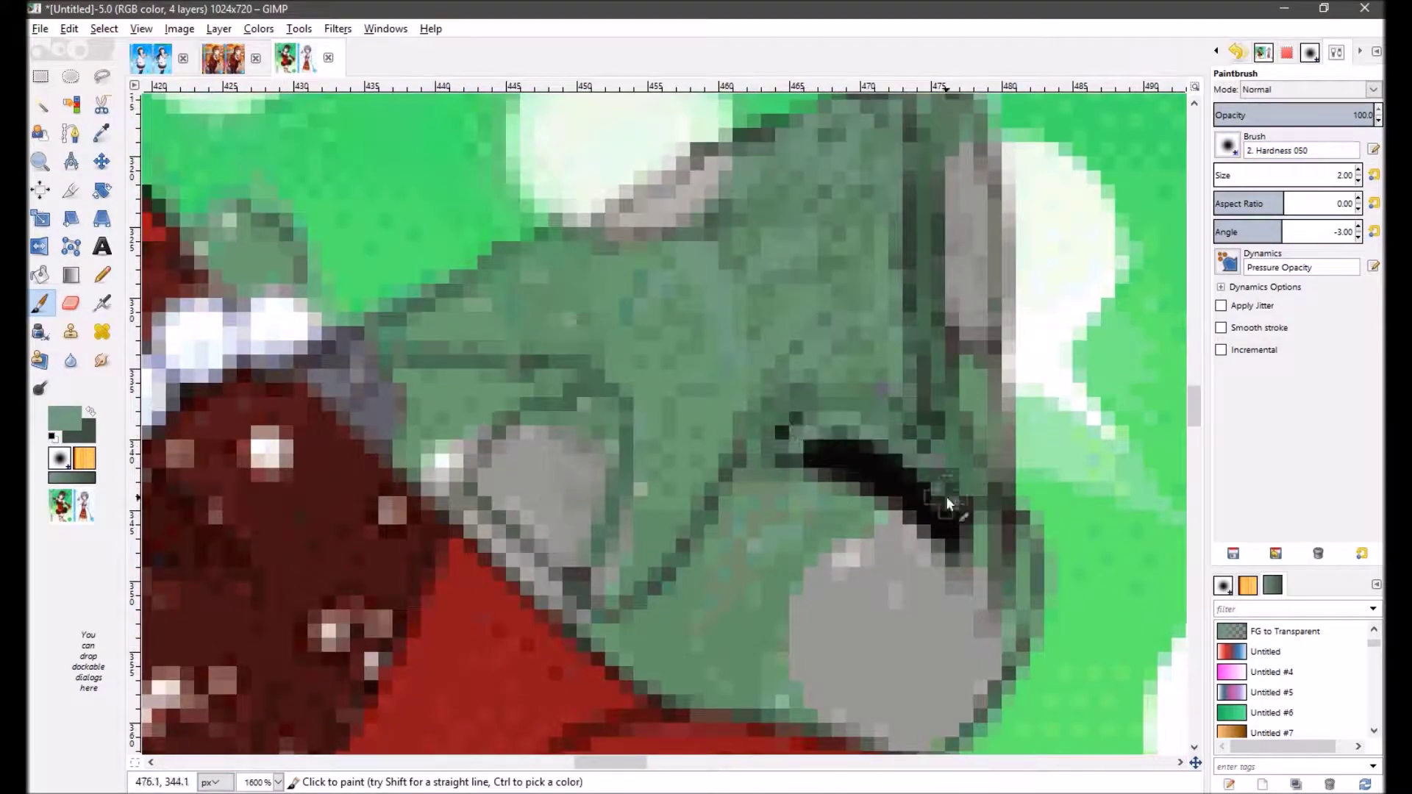
scroll(875, 475, "down", 3)
scroll(882, 463, "up", 1)
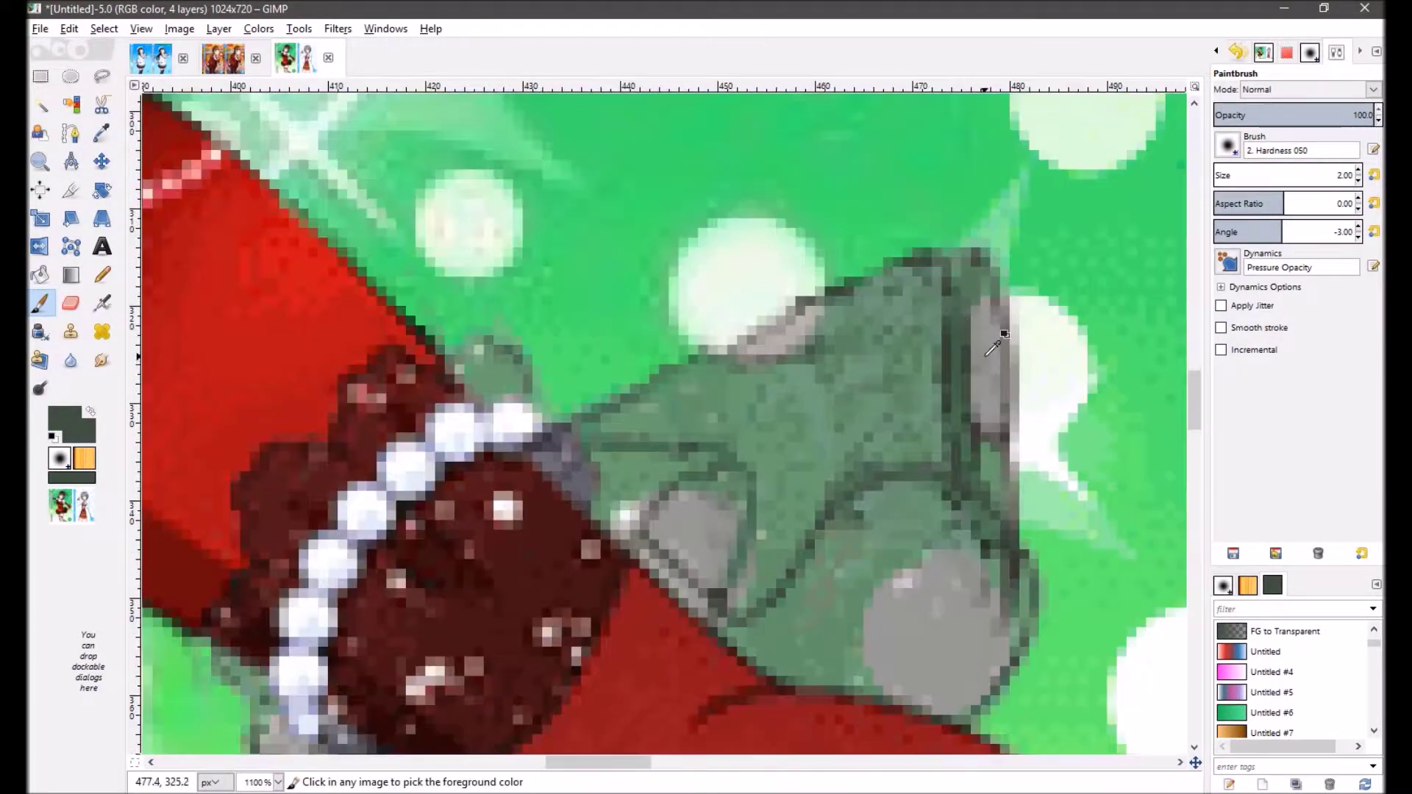
Step: Touch up the grey spot and dark outline at the wrist ribbon's outer edge with sampled grey and dark green
scroll(889, 448, "down", 1)
scroll(906, 419, "up", 3)
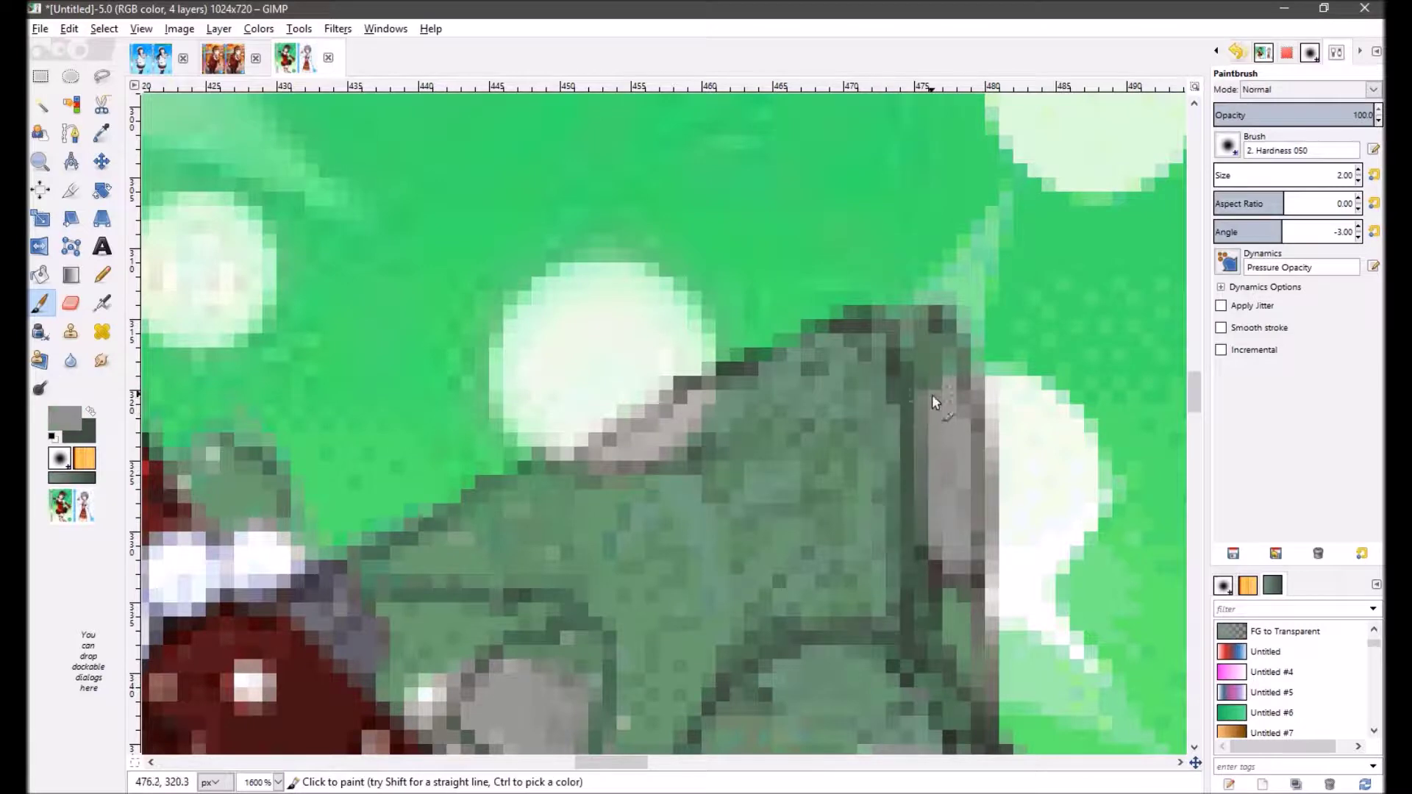
left_click(933, 394, "ctrl")
scroll(933, 394, "down", 3)
scroll(965, 403, "up", 2)
left_click(965, 403, "ctrl")
left_click(965, 403, "ctrl")
scroll(969, 354, "down", 1)
left_click(970, 354, "ctrl")
scroll(1096, 500, "down", 1)
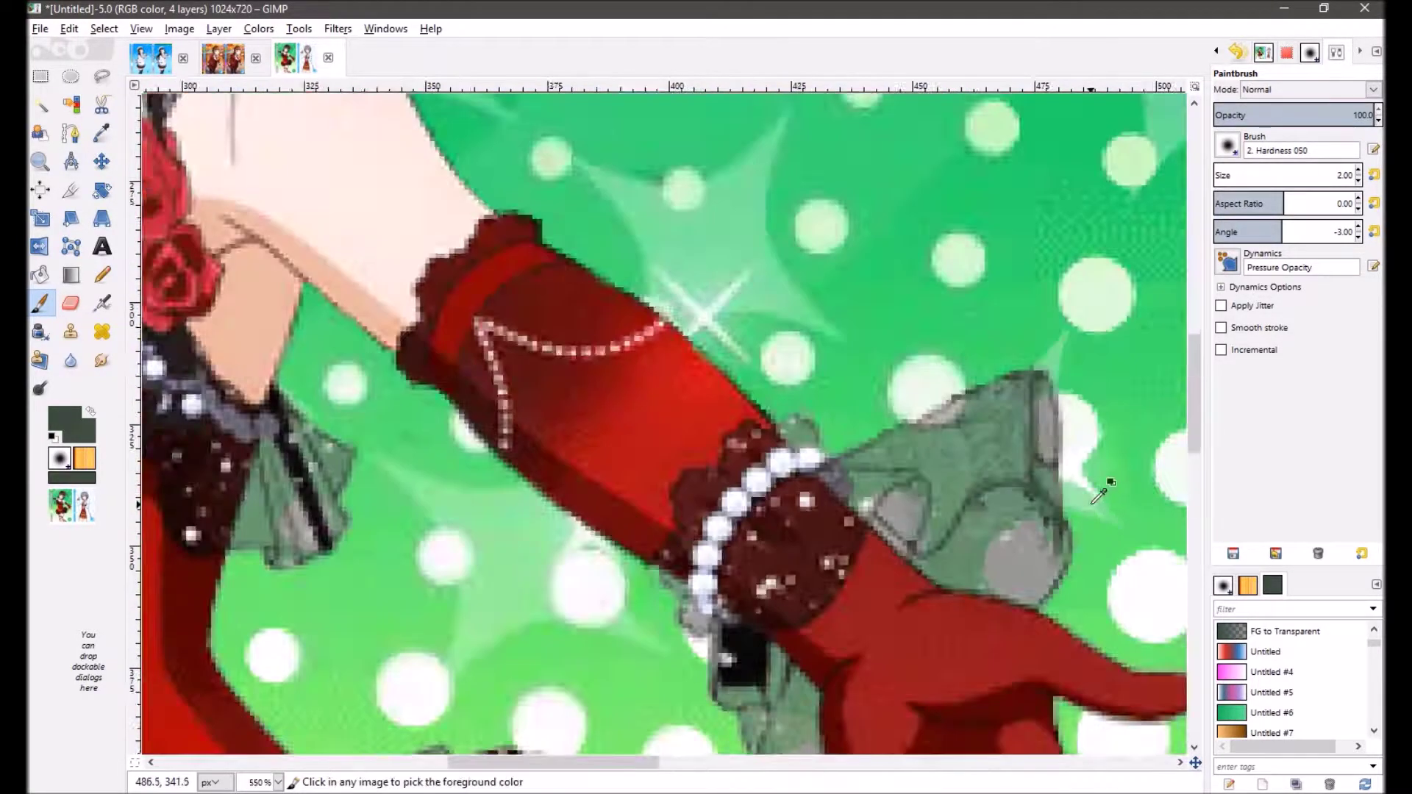
Step: Dot small pale specks onto the repainted wrist ribbon using sampled light green and grey
left_click(1036, 490, "ctrl")
scroll(1037, 490, "up", 3)
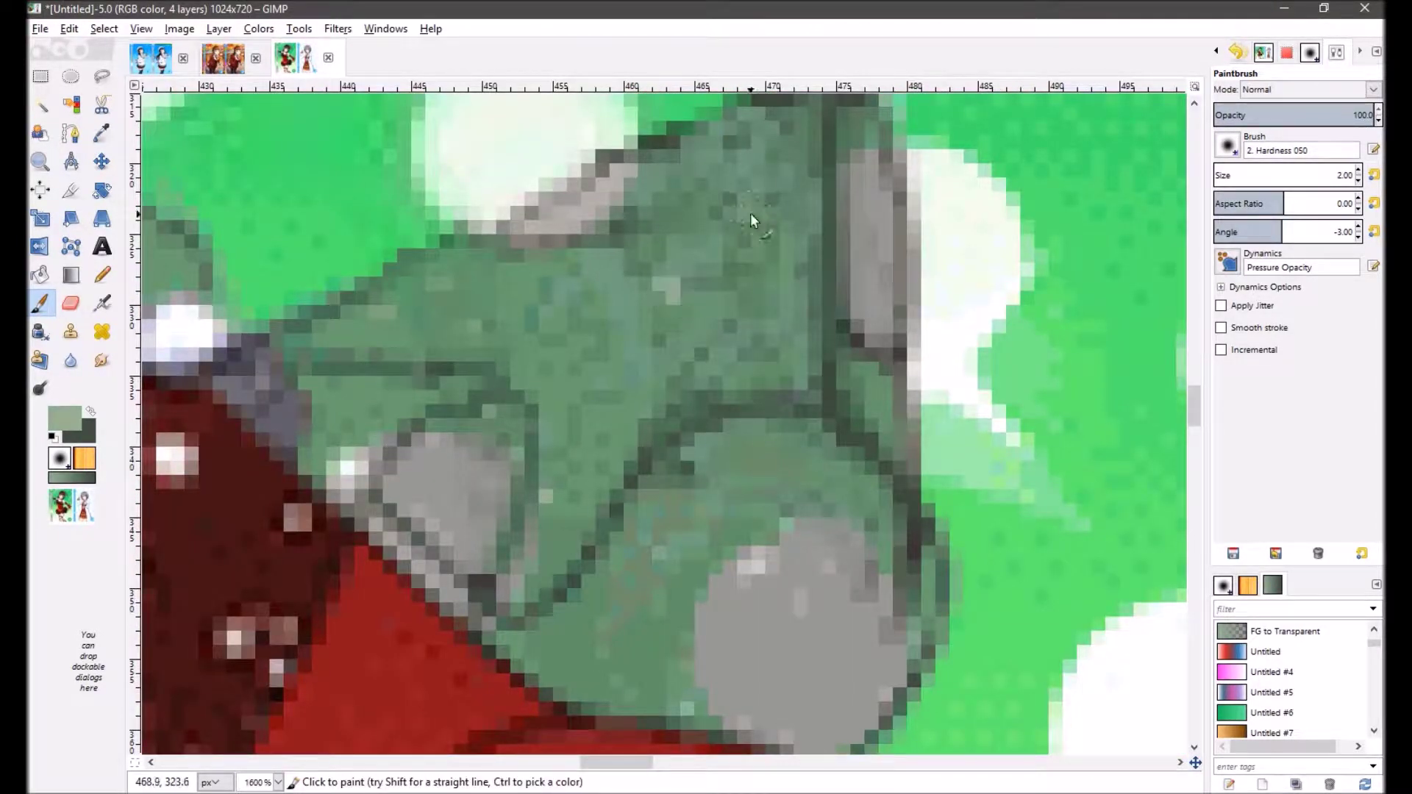
scroll(835, 540, "down", 2)
left_click(721, 489, "ctrl")
scroll(720, 489, "down", 2)
scroll(934, 467, "up", 3)
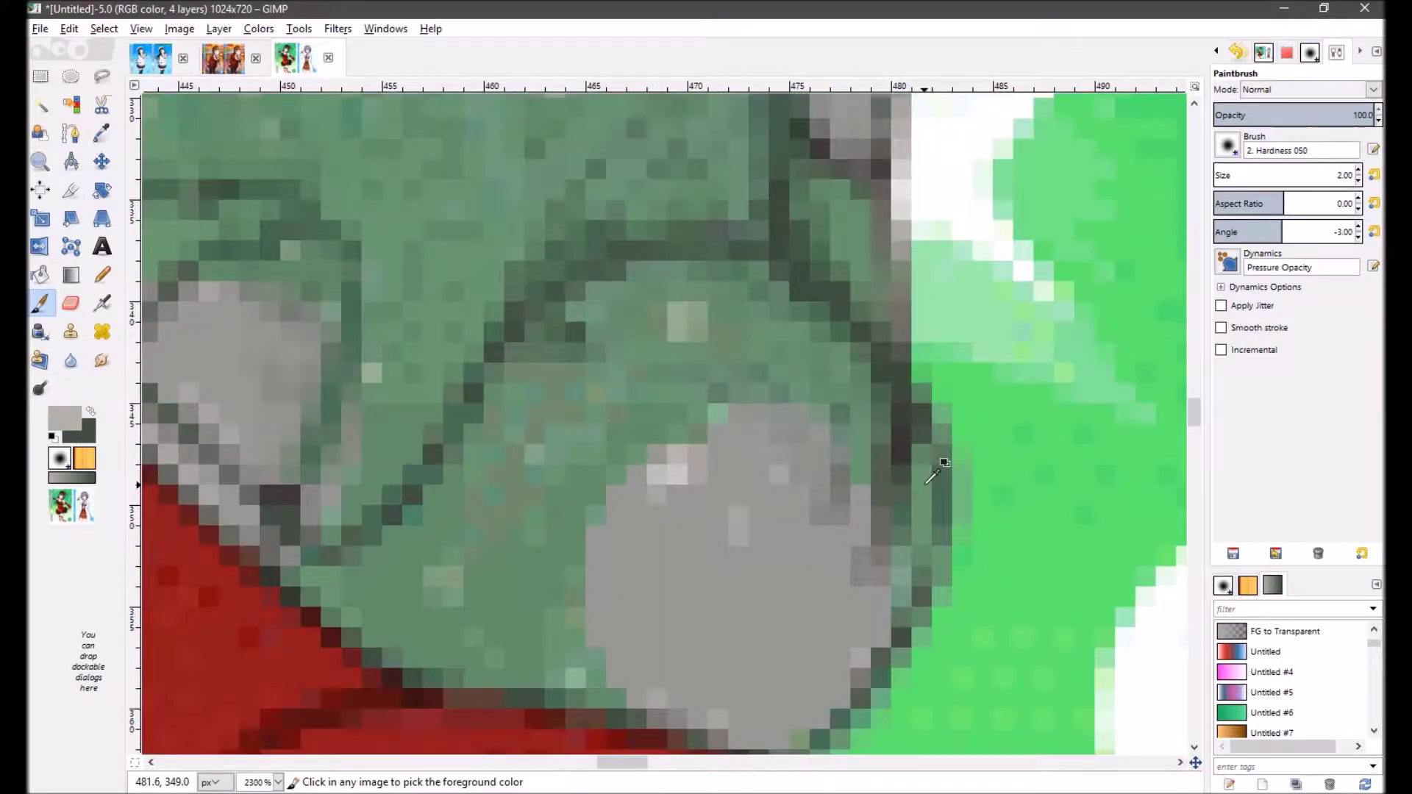
Step: Refine the wrist ribbon's outer outline and upper corner with sampled dark green and grey
left_click(949, 456, "ctrl")
scroll(987, 433, "up", 1)
left_click(989, 429, "ctrl")
scroll(1000, 448, "down", 3)
scroll(956, 395, "up", 3)
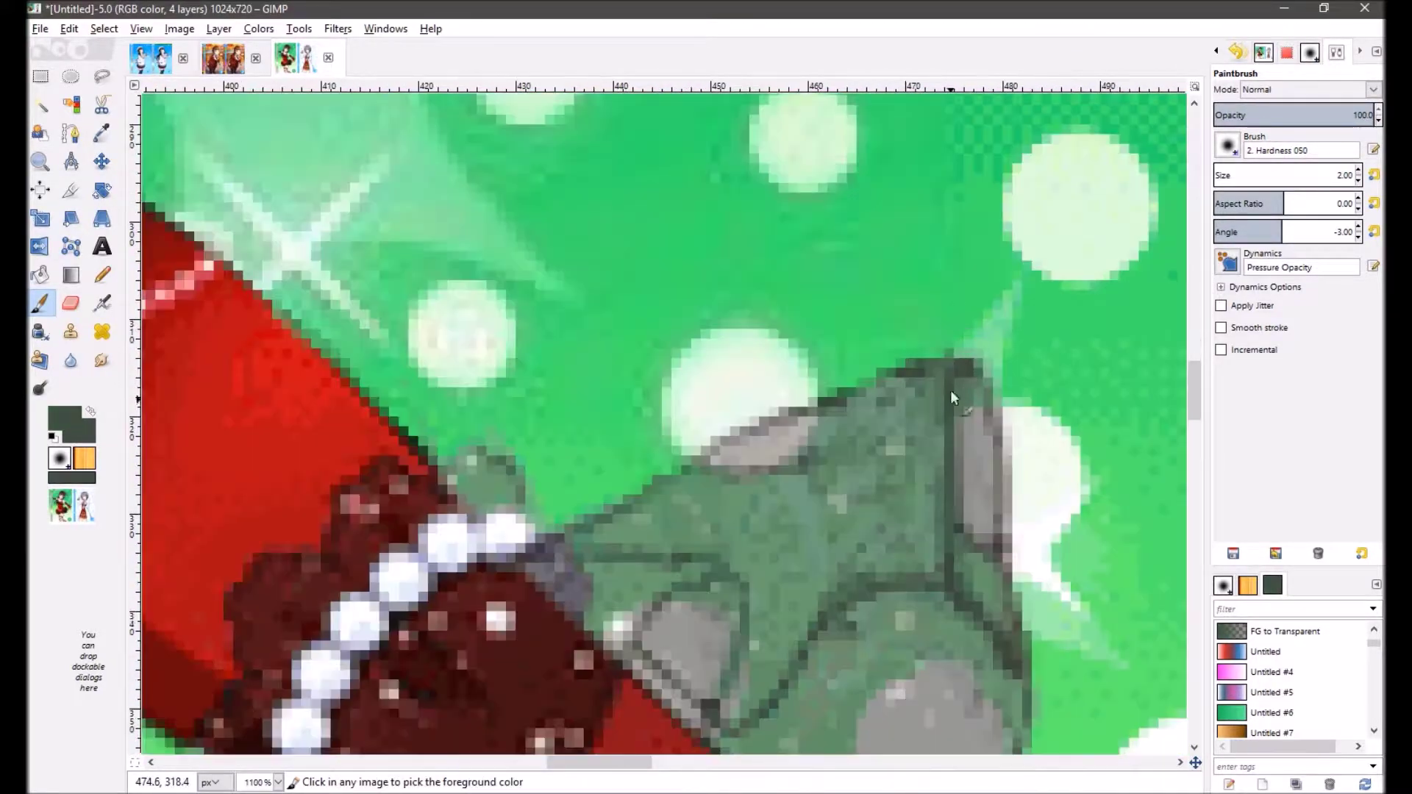
left_click(970, 403, "ctrl")
scroll(971, 403, "down", 3)
scroll(1008, 404, "up", 3)
key("shift+e")
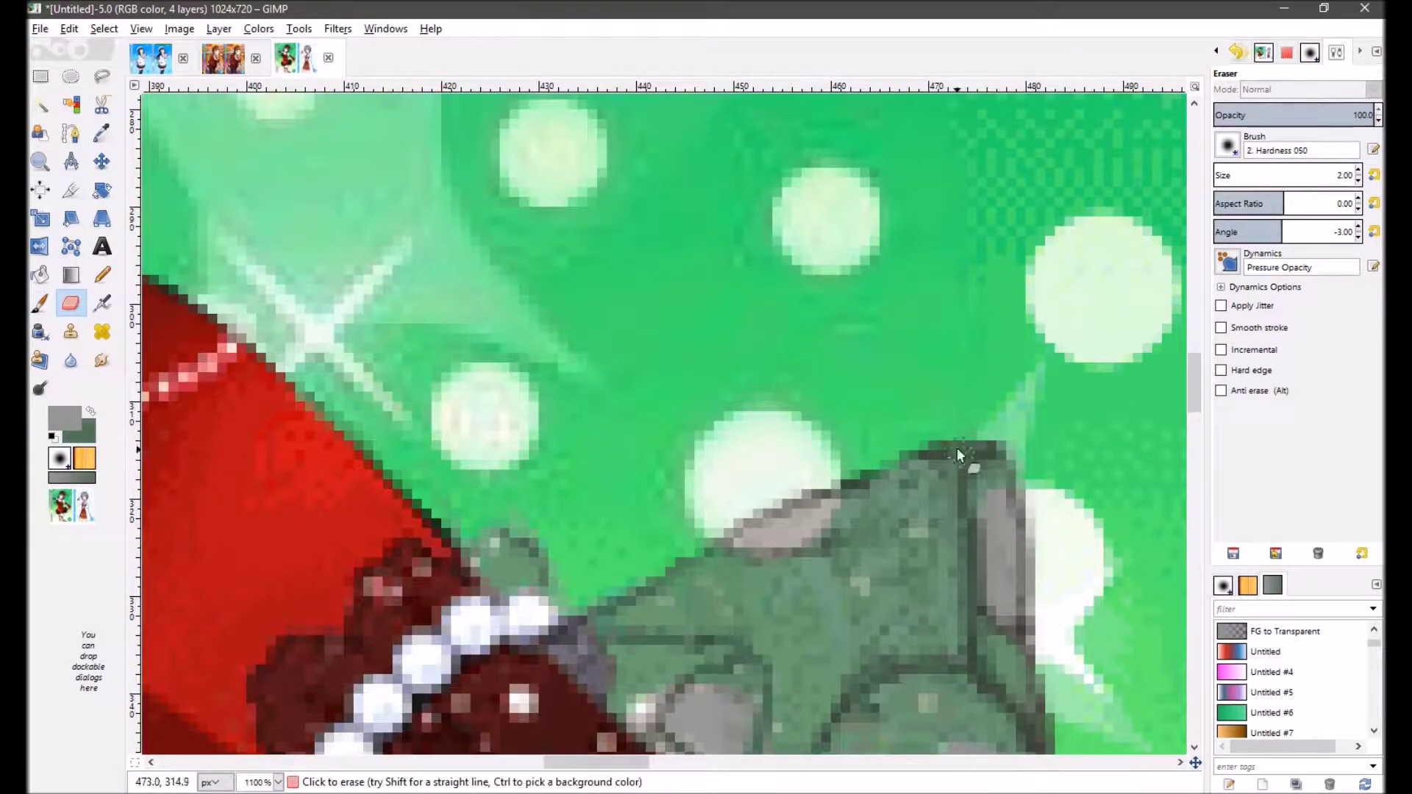
key("p")
left_click(958, 456, "ctrl")
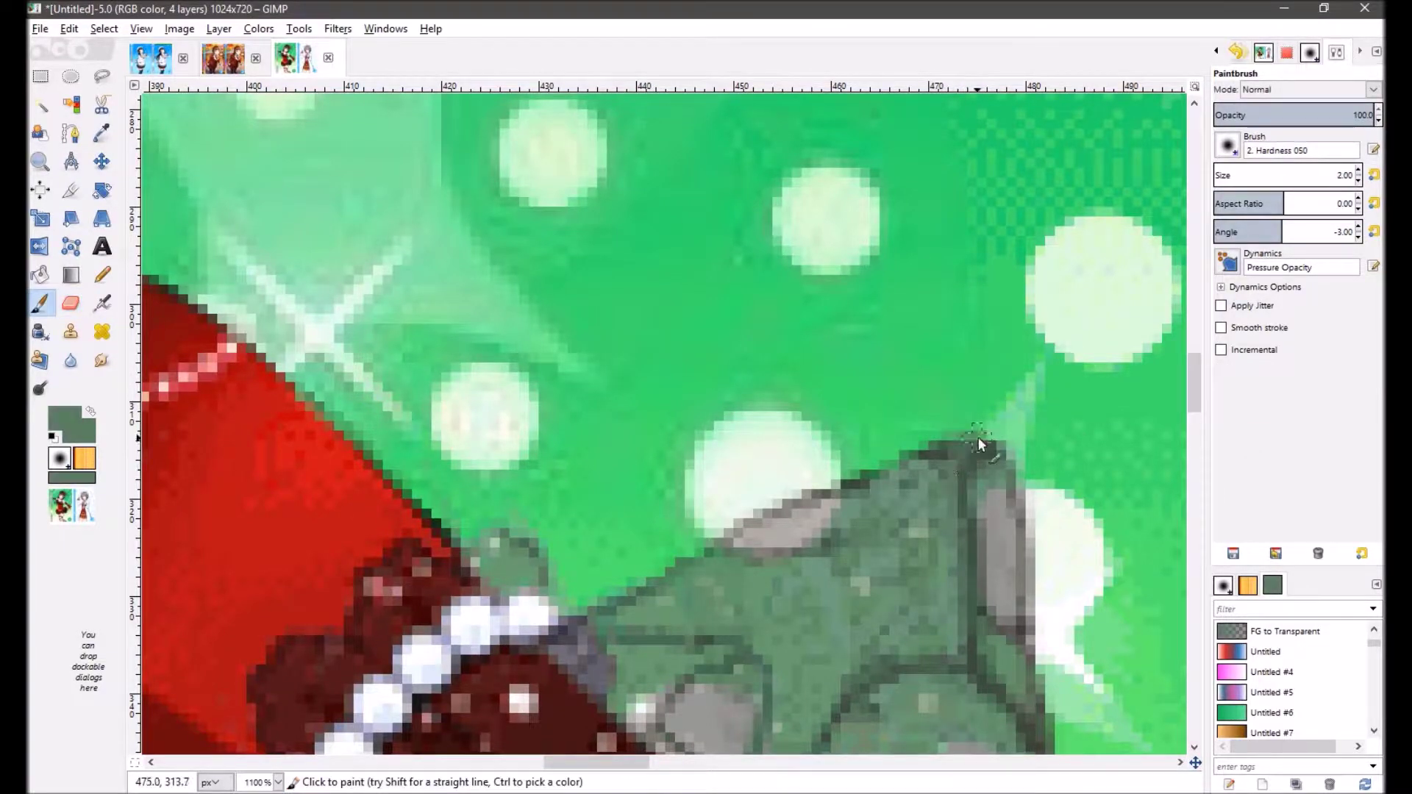
Step: Reset the colours to default and erase a thin strip of hair along the other arm's underside and the pearl strap
scroll(956, 457, "down", 6)
scroll(949, 432, "up", 6)
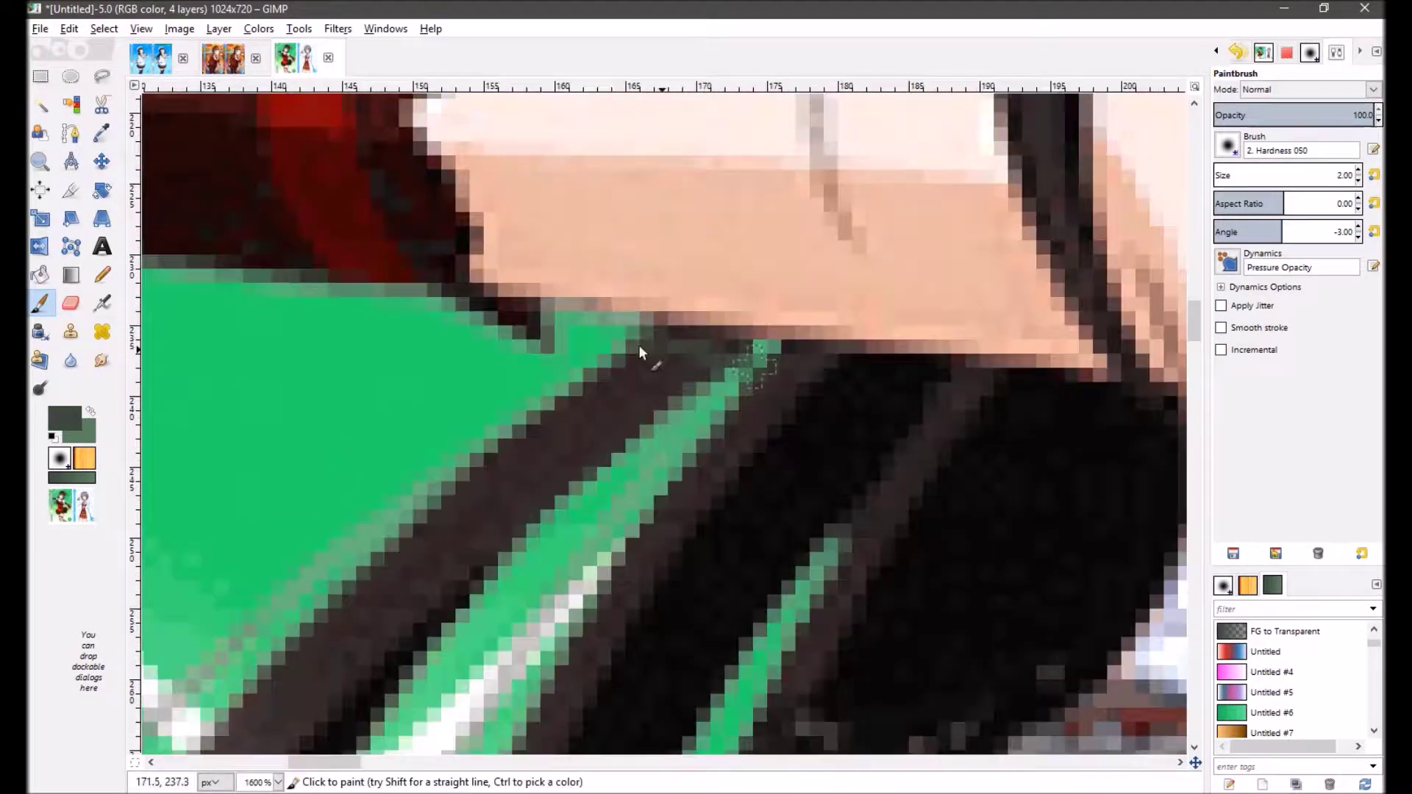
key("d")
key("shift+e")
scroll(747, 425, "up", 1)
scroll(747, 425, "down", 2)
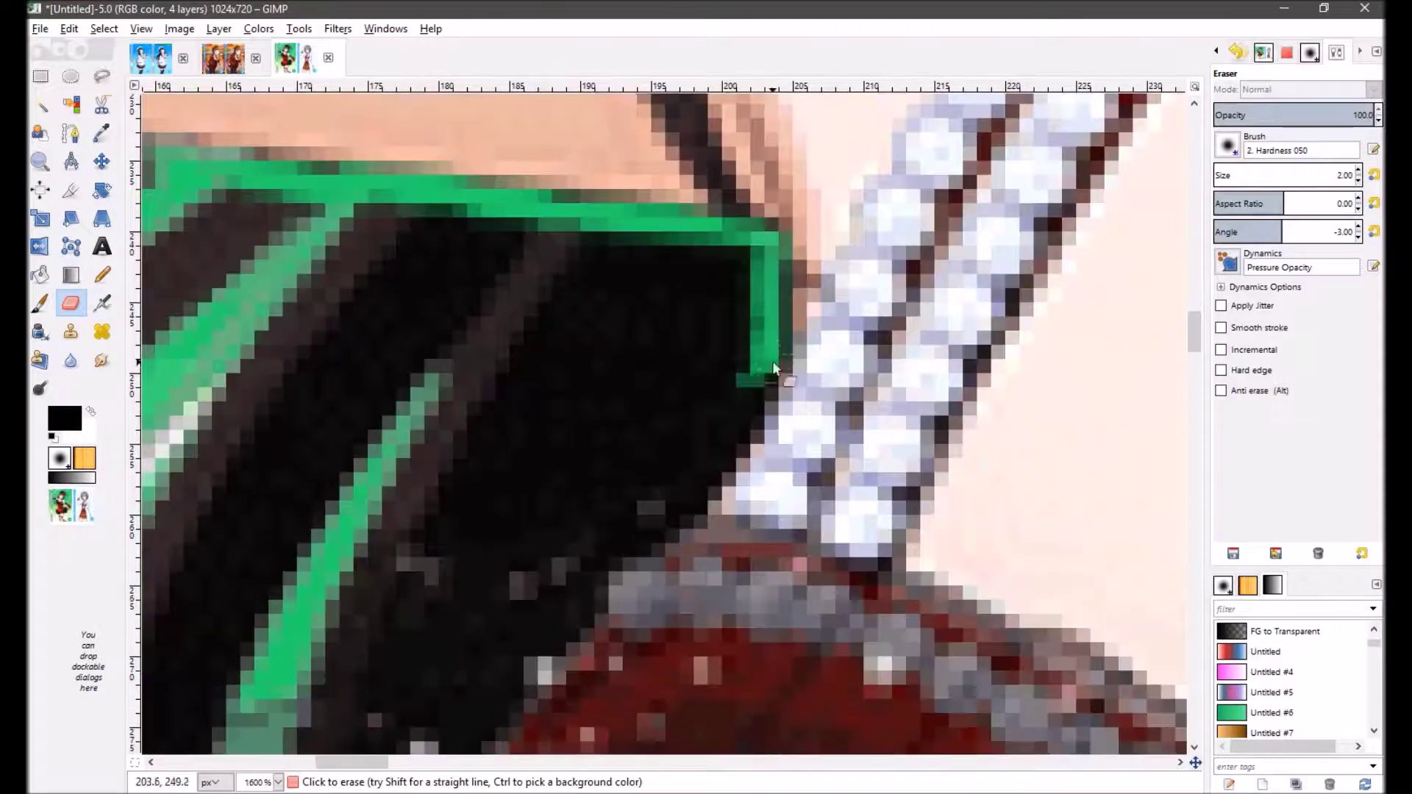
scroll(735, 244, "up", 2)
scroll(623, 381, "down", 1)
scroll(637, 481, "down", 4)
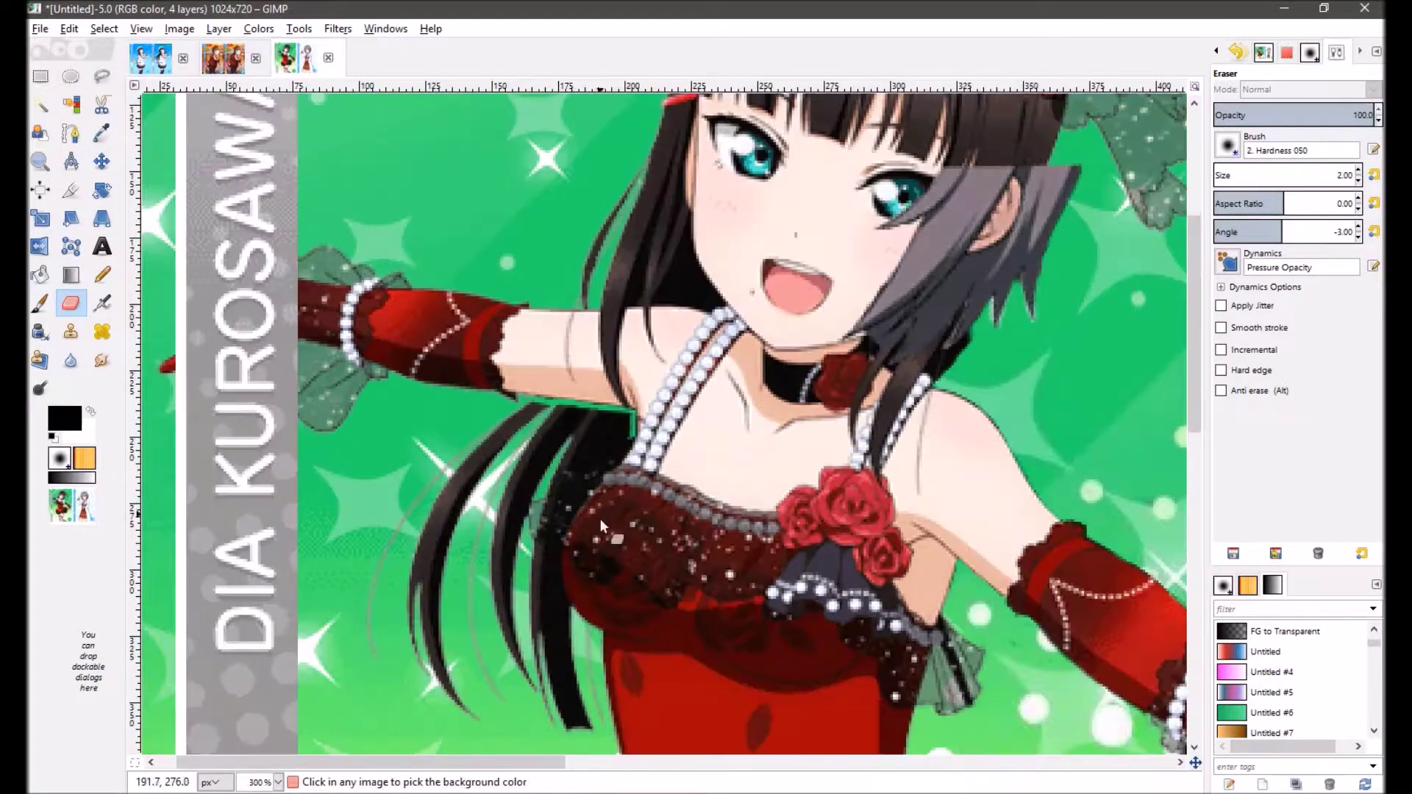
Step: Erase thin gaps through the black hair along the bodice's side to separate it from the dress
scroll(637, 450, "up", 5)
left_click_drag(523, 464, 638, 450)
scroll(494, 435, "down", 5)
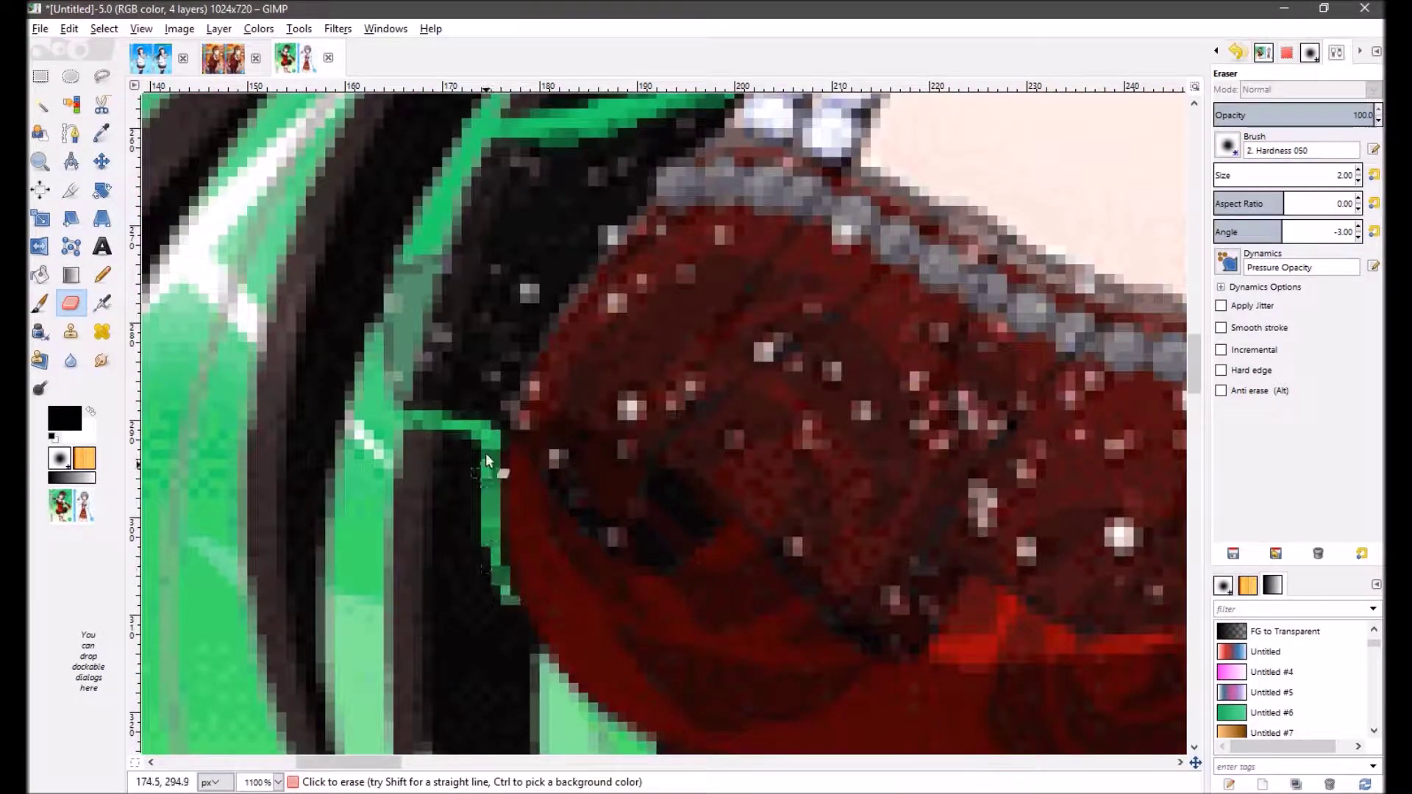
Step: Erase the long black strands beside the dress with larger eraser brushes of size 8 and 22
scroll(476, 546, "down", 4)
left_click_drag(1283, 175, 1295, 175)
scroll(1140, 253, "up", 4)
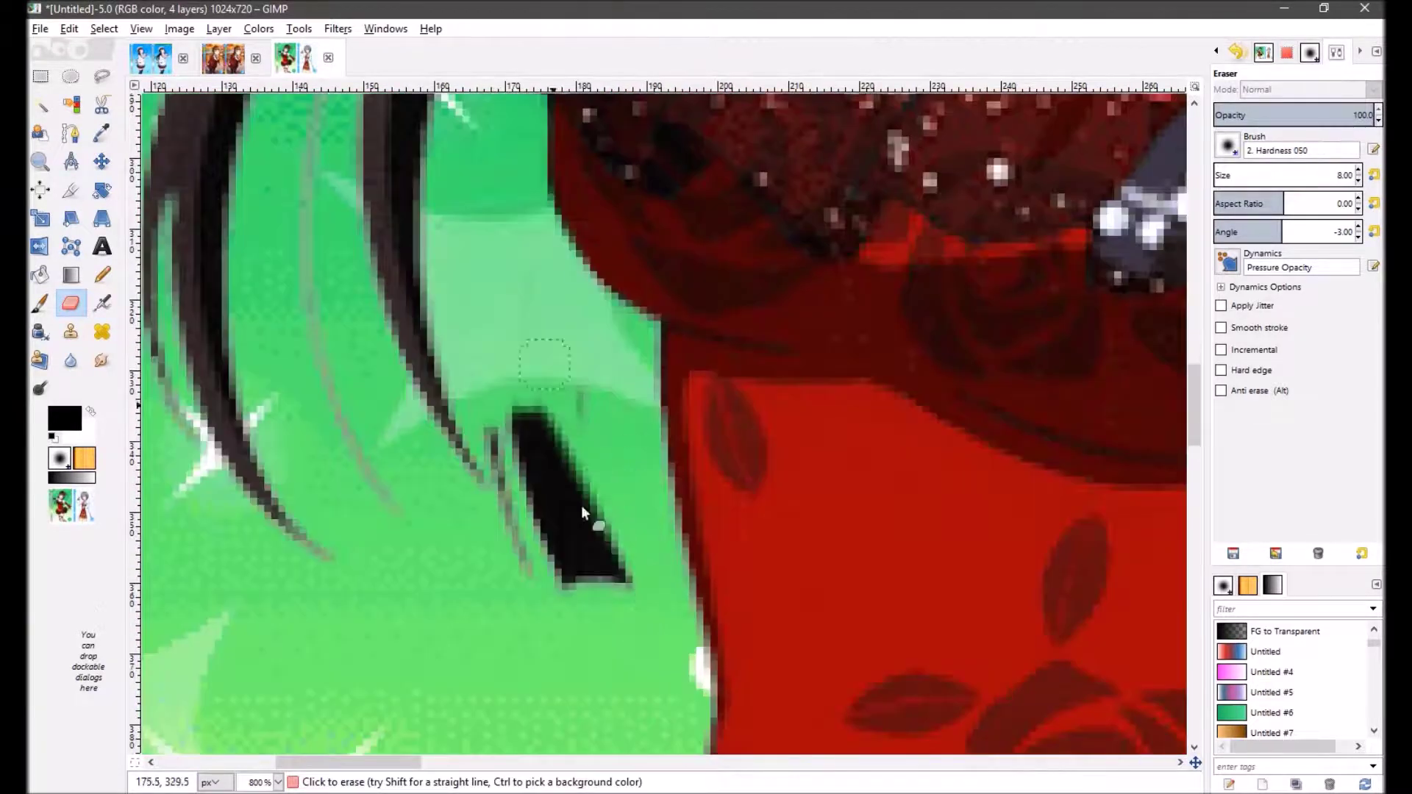
scroll(581, 505, "down", 4)
left_click_drag(567, 390, 523, 565)
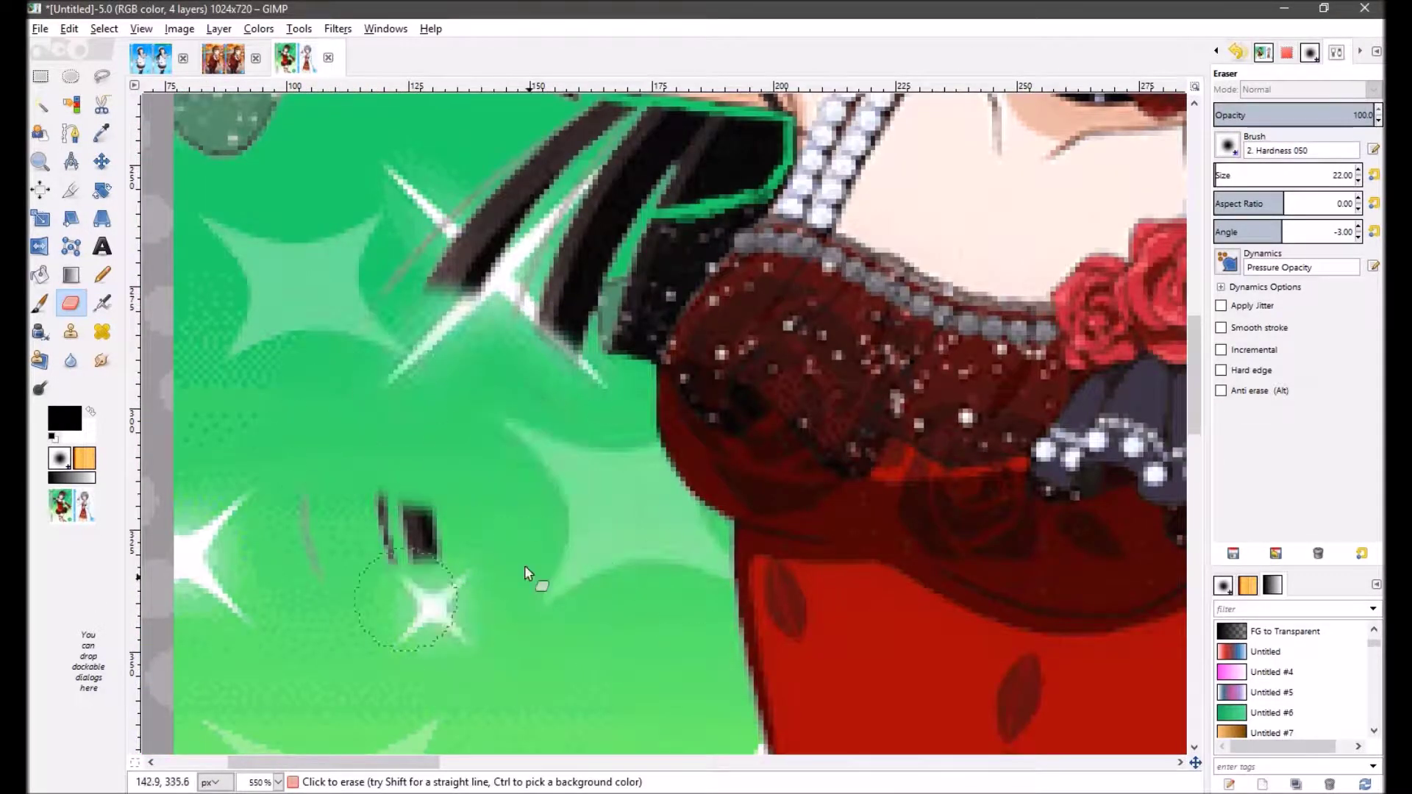
scroll(523, 391, "up", 3)
left_click_drag(523, 391, 573, 507)
Step: Reduce the eraser size and remove the remaining black hair between the arm, pearl strap and bodice
left_click_drag(1295, 175, 1285, 175)
scroll(570, 470, "up", 1)
mouse_move(680, 247)
left_mouse_down()
mouse_move(868, 207)
mouse_move(745, 303)
left_mouse_up()
scroll(843, 497, "up", 1)
Step: Make a freehand selection around the dark speckled patch beside the bodice, below the pearl strap
key("f")
left_click(897, 381)
left_click(813, 450)
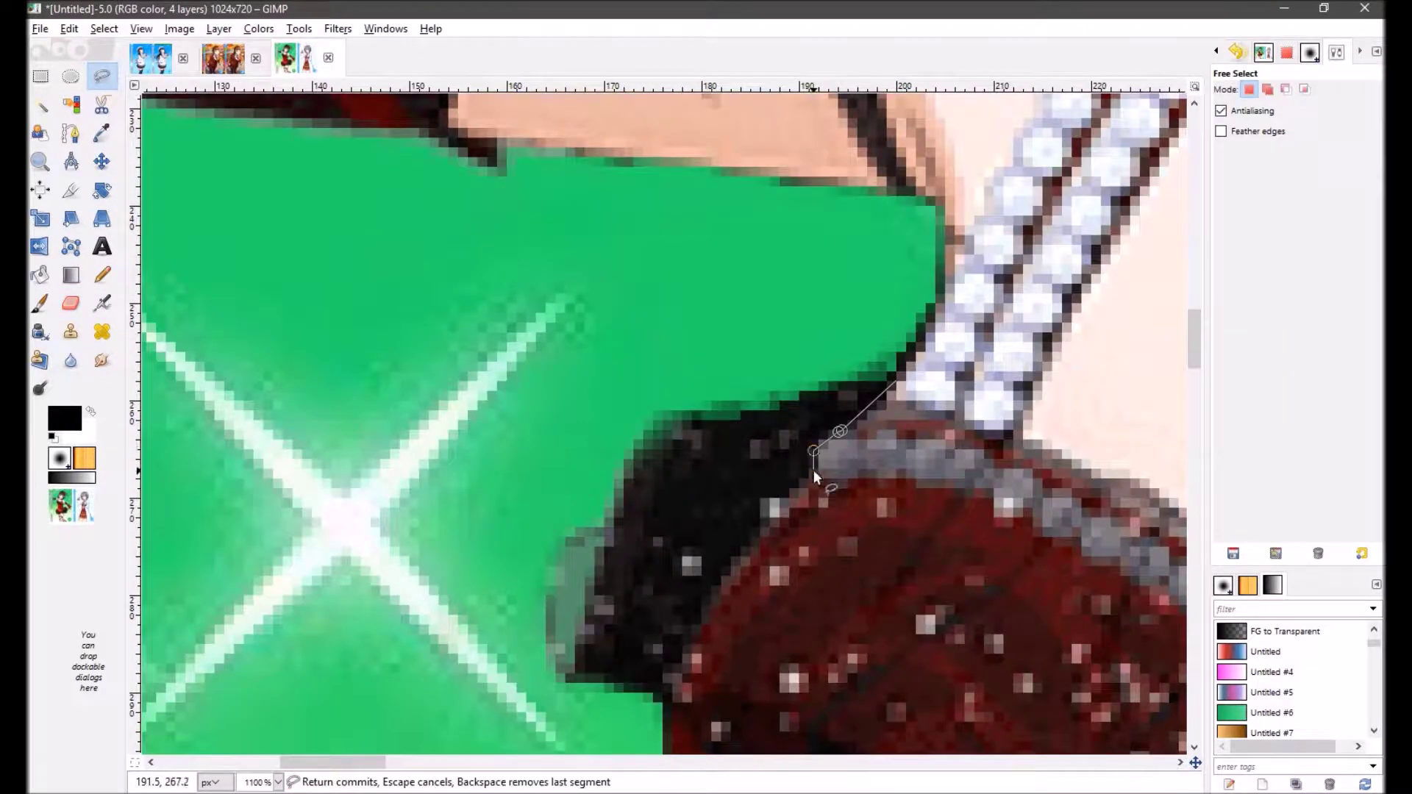
left_click(896, 381)
key("Return")
Step: Colorize the selected dark speckled patch beside the bodice to a muted grey-green that matches the sheer ruffle
left_click(259, 27)
left_click(287, 383)
mouse_move(985, 248)
left_mouse_down()
mouse_move(955, 248)
mouse_move(997, 270)
left_mouse_up()
left_click_drag(985, 292, 951, 270)
left_click_drag(1000, 292, 1009, 292)
left_click_drag(955, 248, 916, 274)
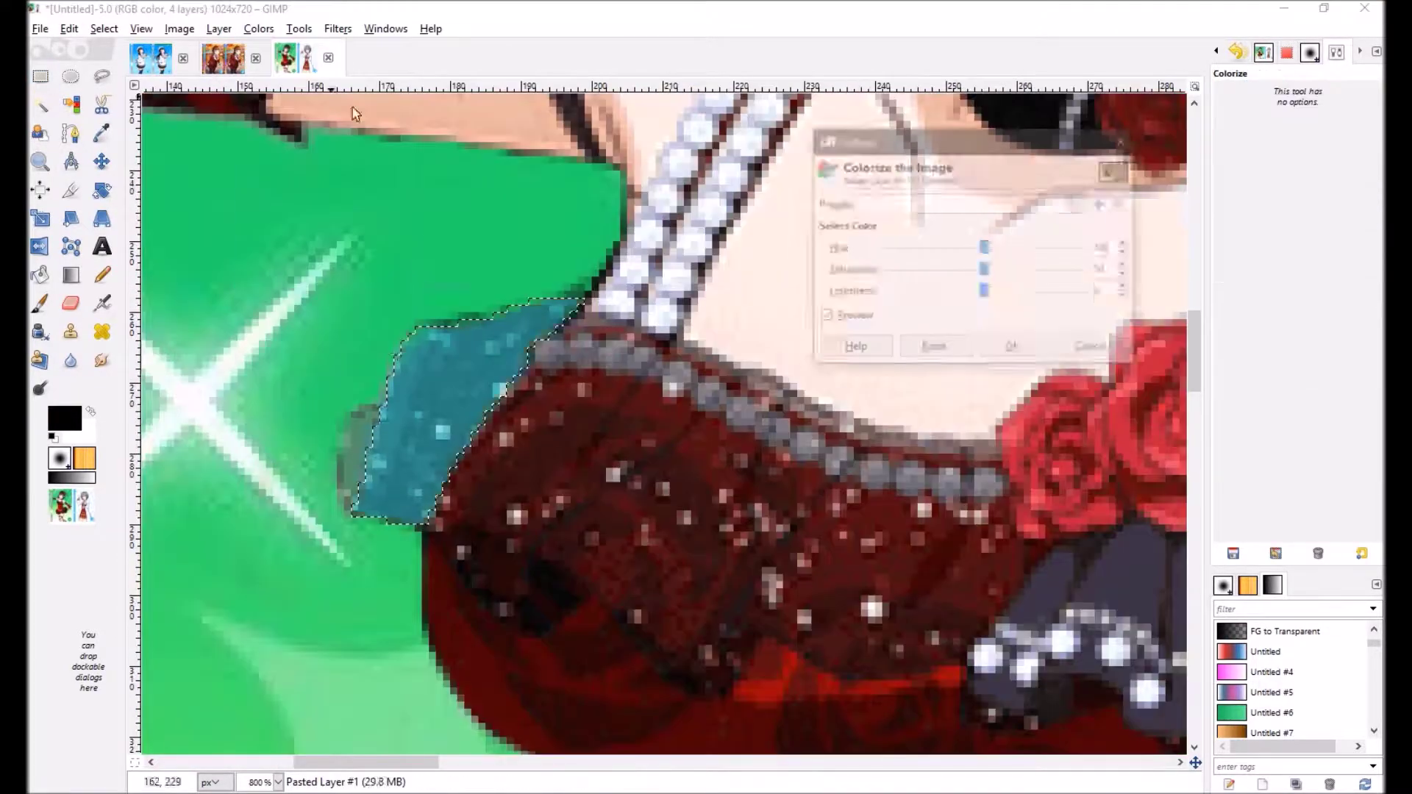
left_click_drag(985, 248, 953, 248)
mouse_move(985, 269)
left_mouse_down()
mouse_move(933, 269)
mouse_move(993, 292)
left_mouse_up()
left_click_drag(933, 270, 912, 271)
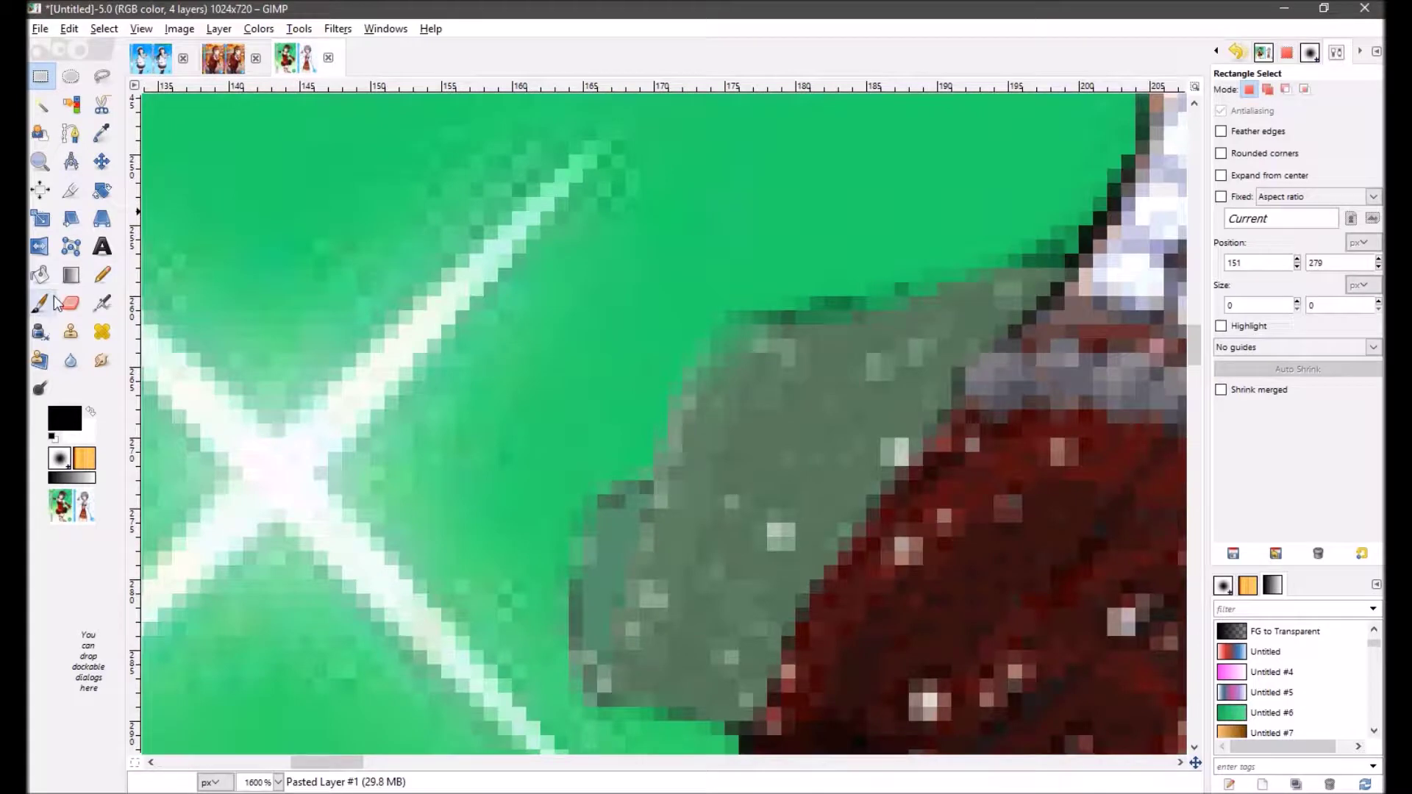
Step: Paint the ruffle's outer outline with a size 2 paintbrush, using a grey-green sampled from the patch
key("p")
left_click(1048, 263)
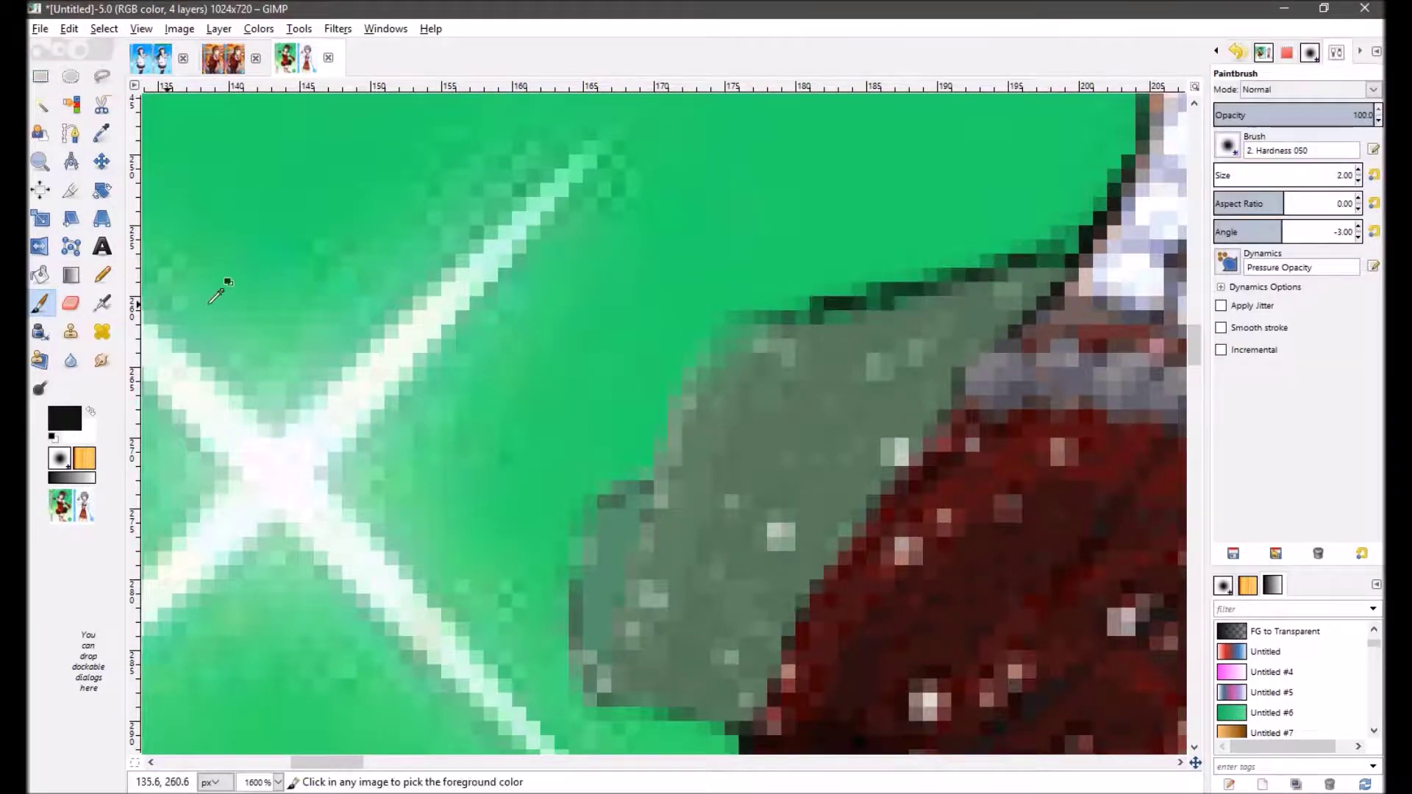
left_click(1030, 289, "ctrl")
left_click_drag(1044, 286, 671, 428)
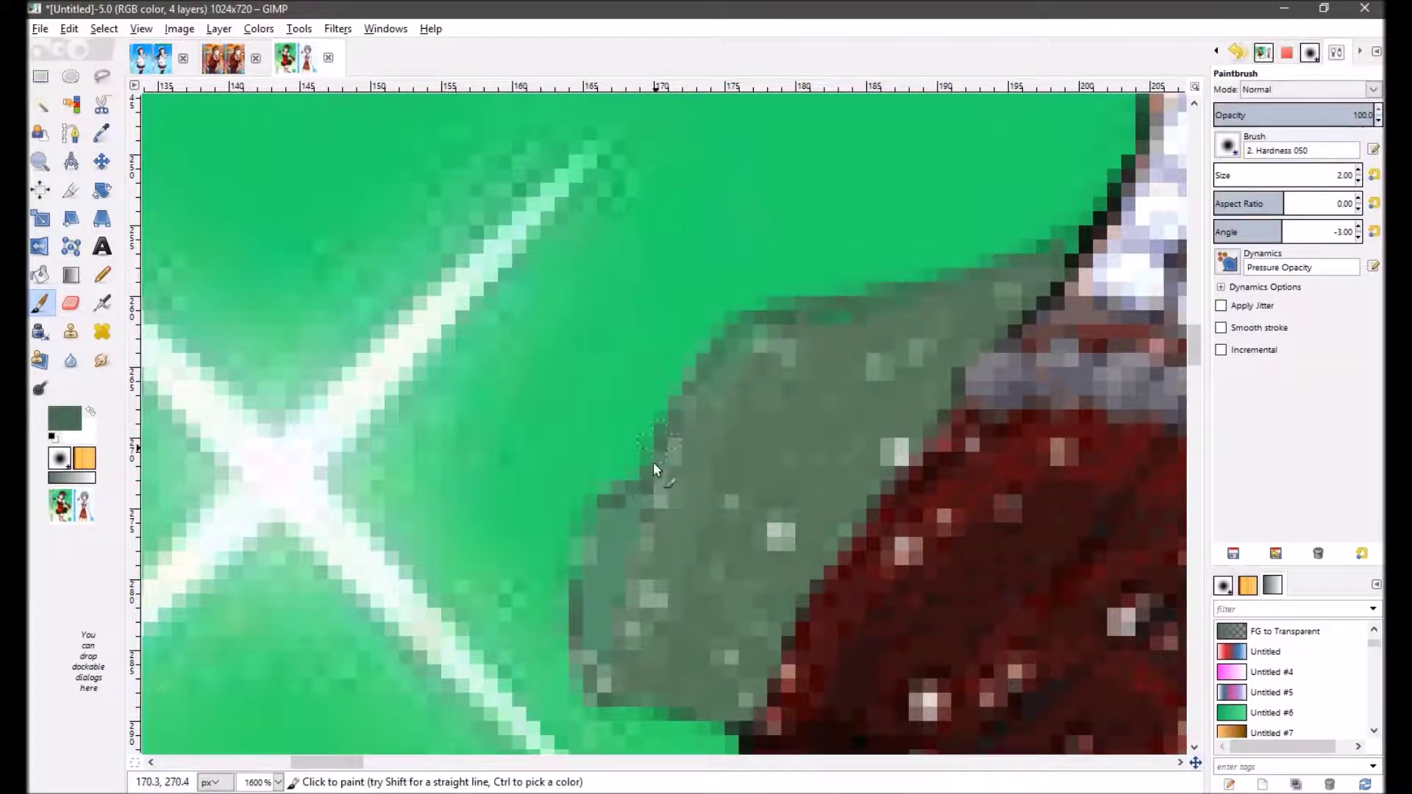
scroll(1032, 329, "down", 5)
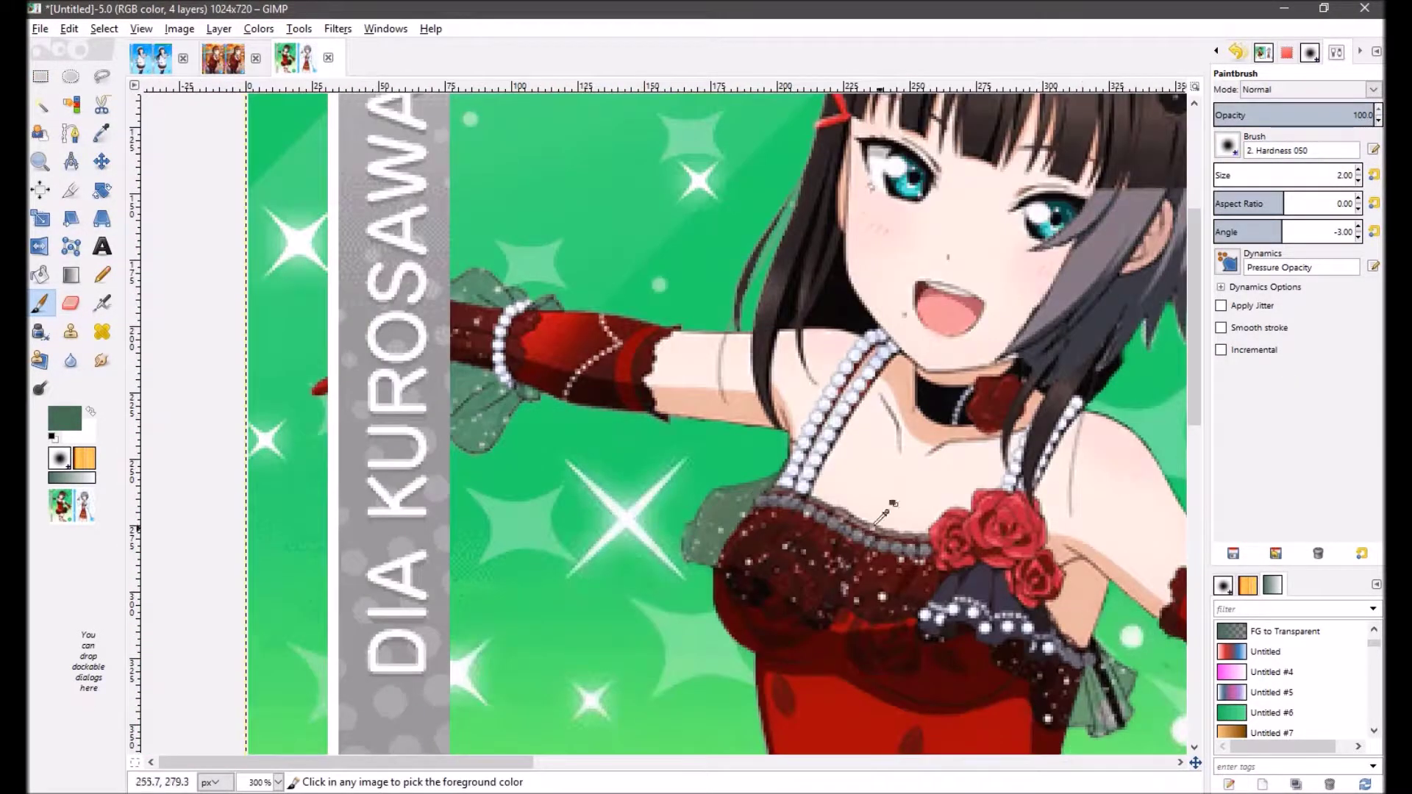
Step: Clean up the ruffle's edge beside the pearl strap with the size 2 eraser, paintbrush and airbrush in its sampled colour
scroll(887, 384, "up", 4)
key("shift+e")
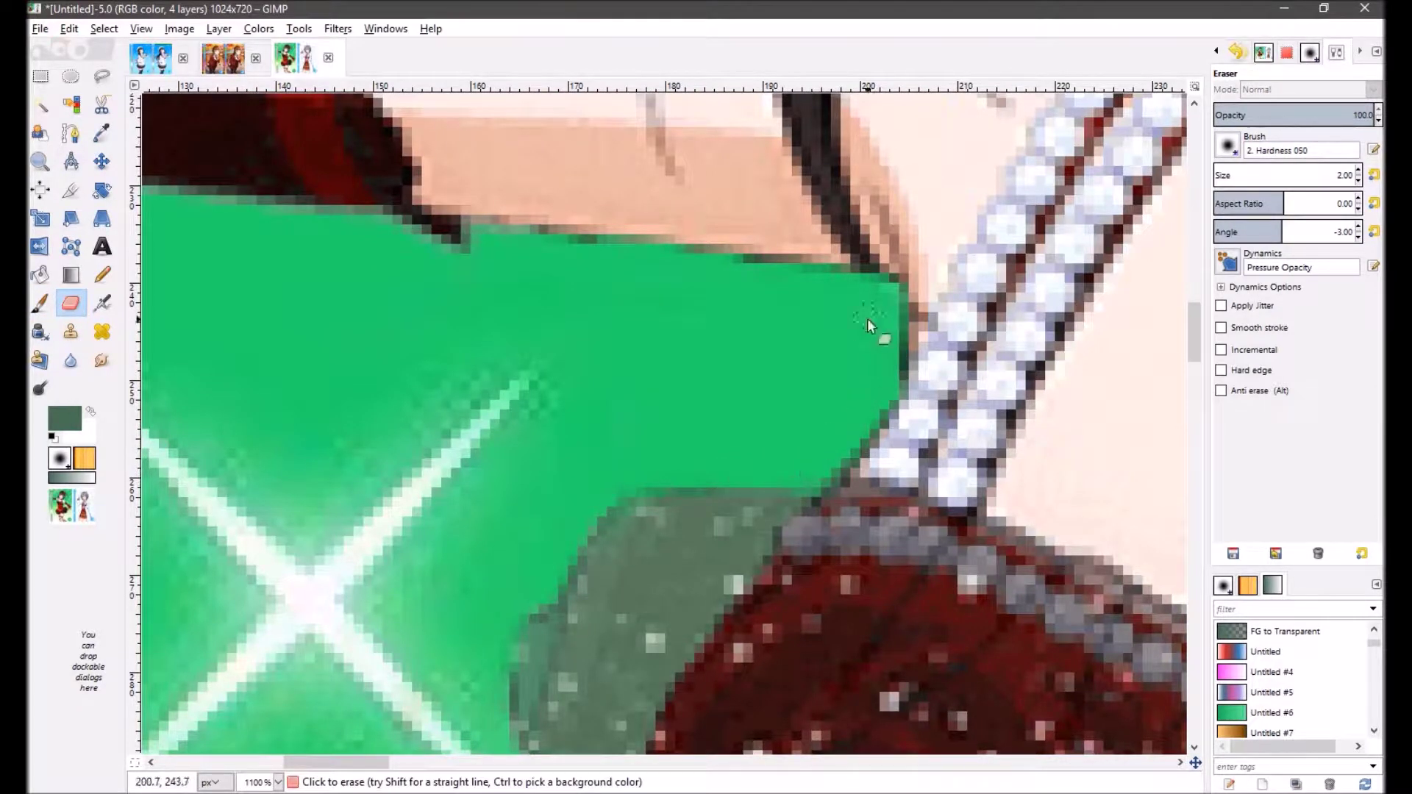
scroll(806, 499, "down", 5)
scroll(805, 499, "up", 5)
scroll(956, 515, "down", 5)
scroll(1139, 599, "up", 5)
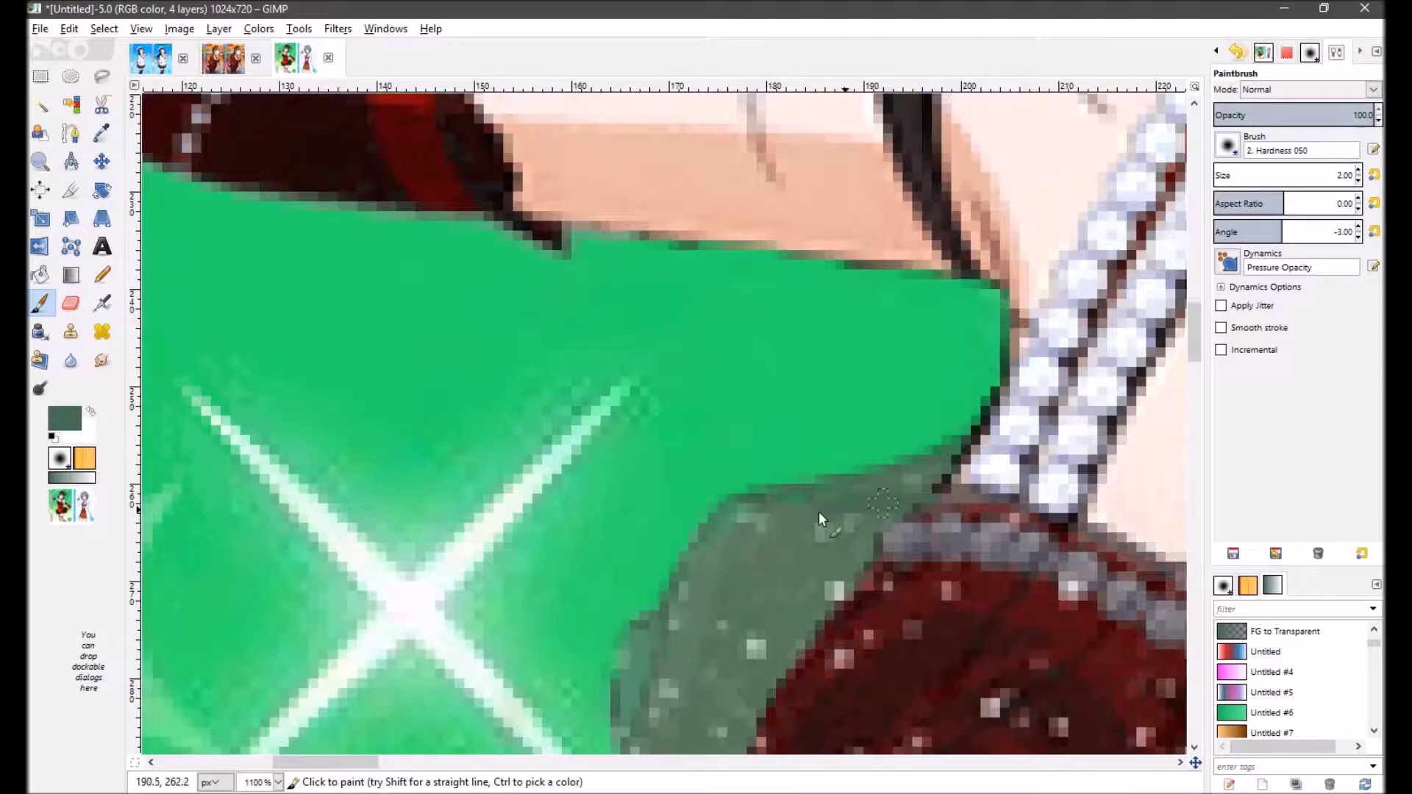
left_click(840, 509, "ctrl")
key("a")
scroll(819, 502, "down", 5)
scroll(1034, 611, "down", 5)
Step: Paint over the dark hair strands on the lit arm and shoulder with a size 4 paintbrush in sampled light skin
scroll(283, 395, "up", 5)
scroll(316, 379, "up", 2)
left_click(316, 379)
key("p")
left_click_drag(514, 441, 367, 295)
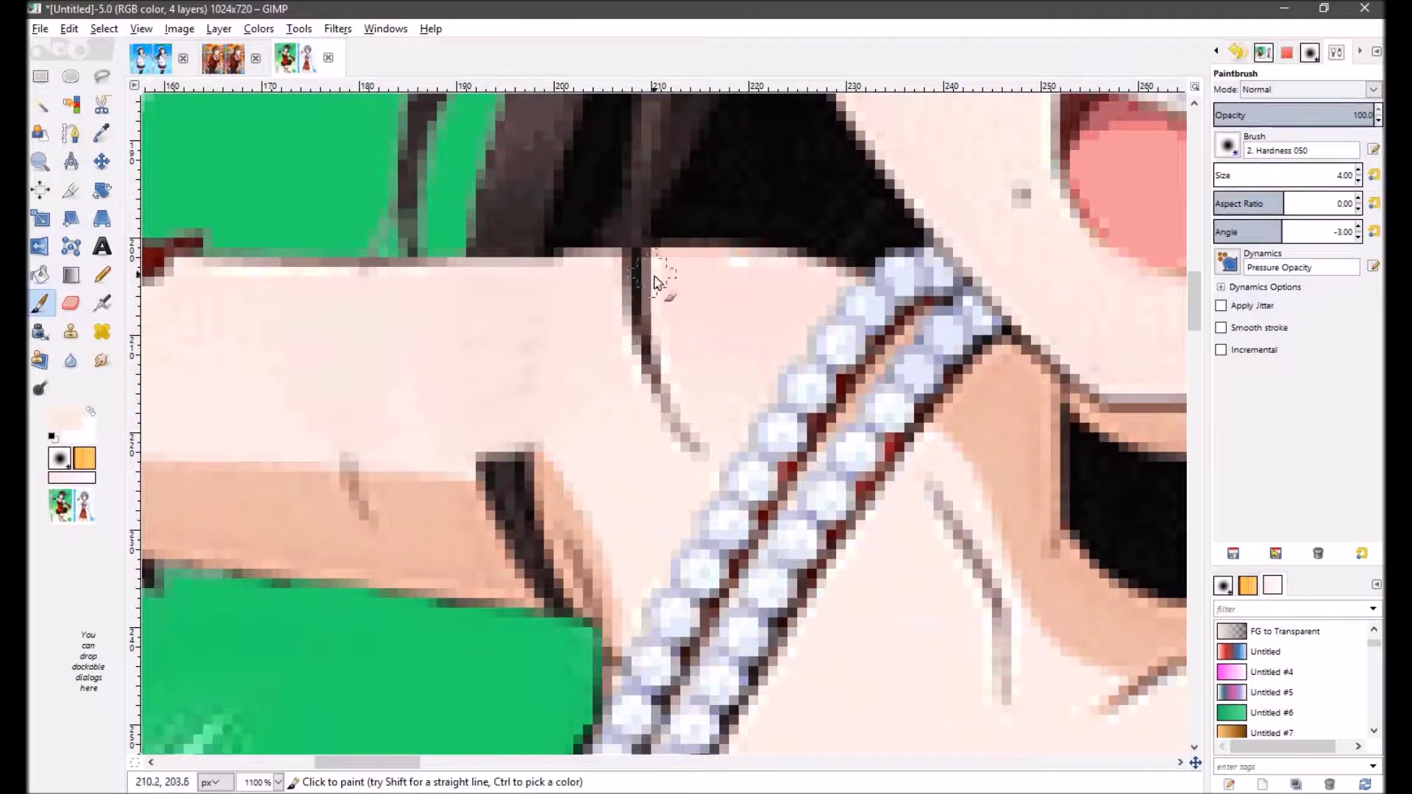
left_click_drag(350, 459, 353, 493)
Step: Cover the remaining black strand in the arm's shaded area with the sampled darker skin tone
left_click(336, 512, "ctrl")
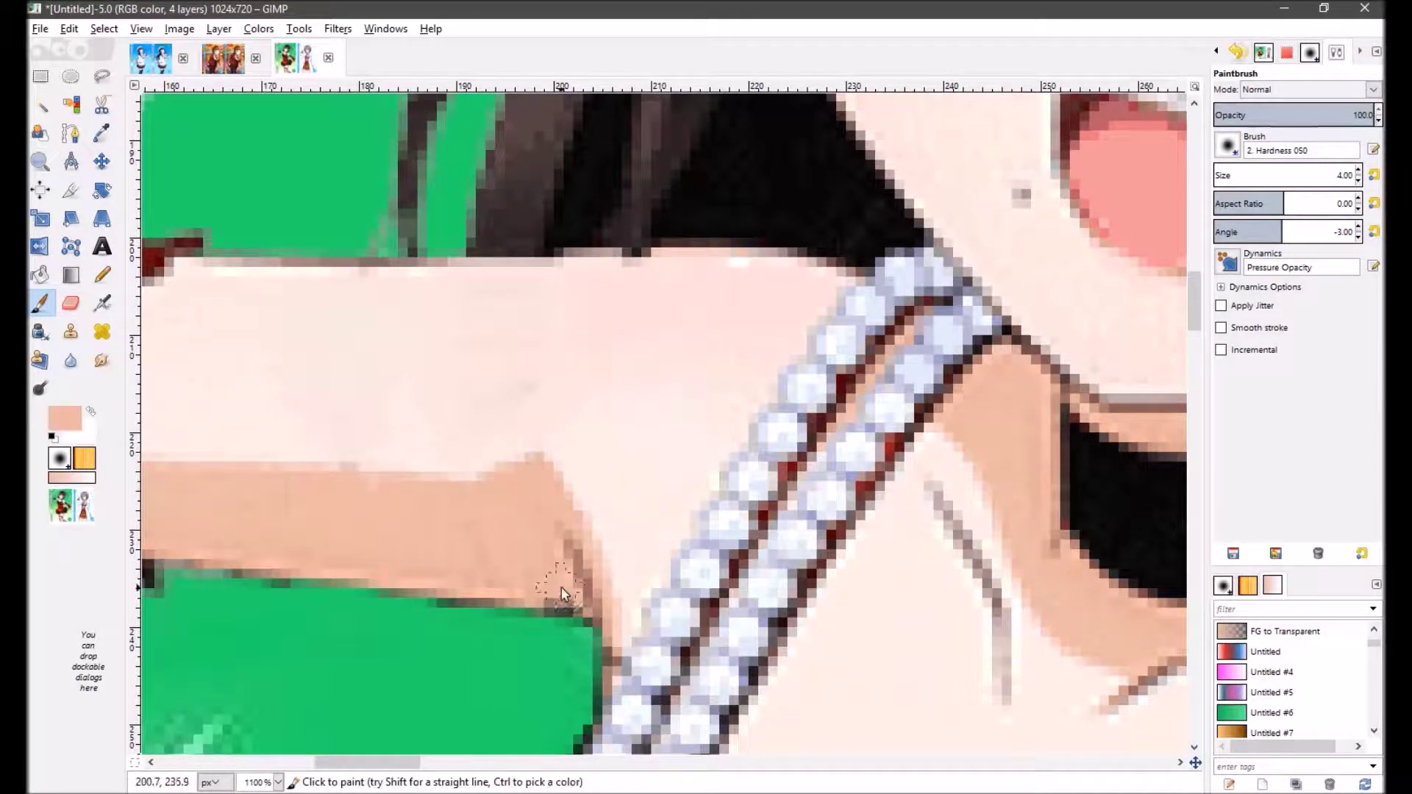
scroll(595, 572, "down", 5)
scroll(567, 498, "up", 5)
scroll(567, 498, "down", 5)
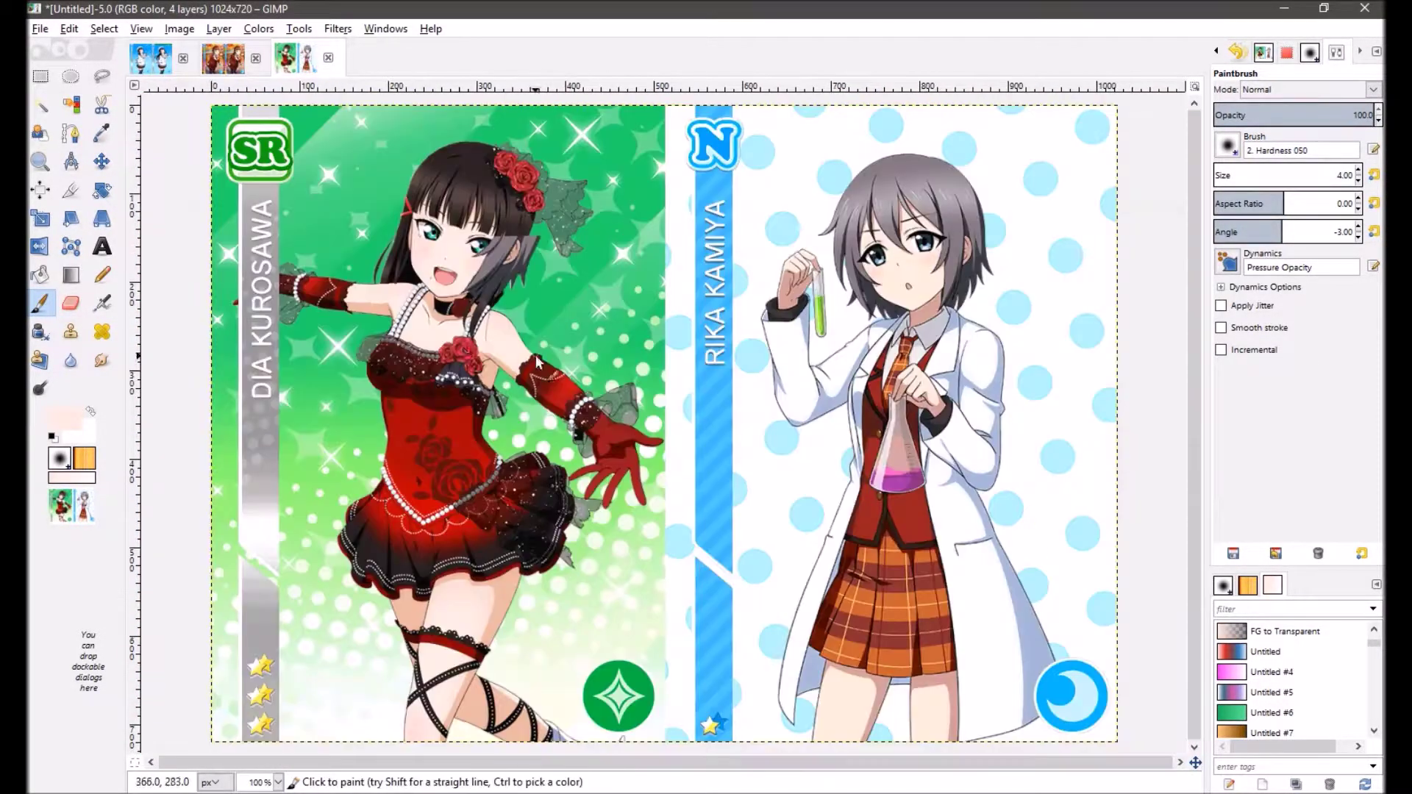
scroll(469, 309, "up", 5)
left_click(462, 318, "ctrl")
scroll(467, 312, "down", 5)
scroll(454, 434, "up", 3)
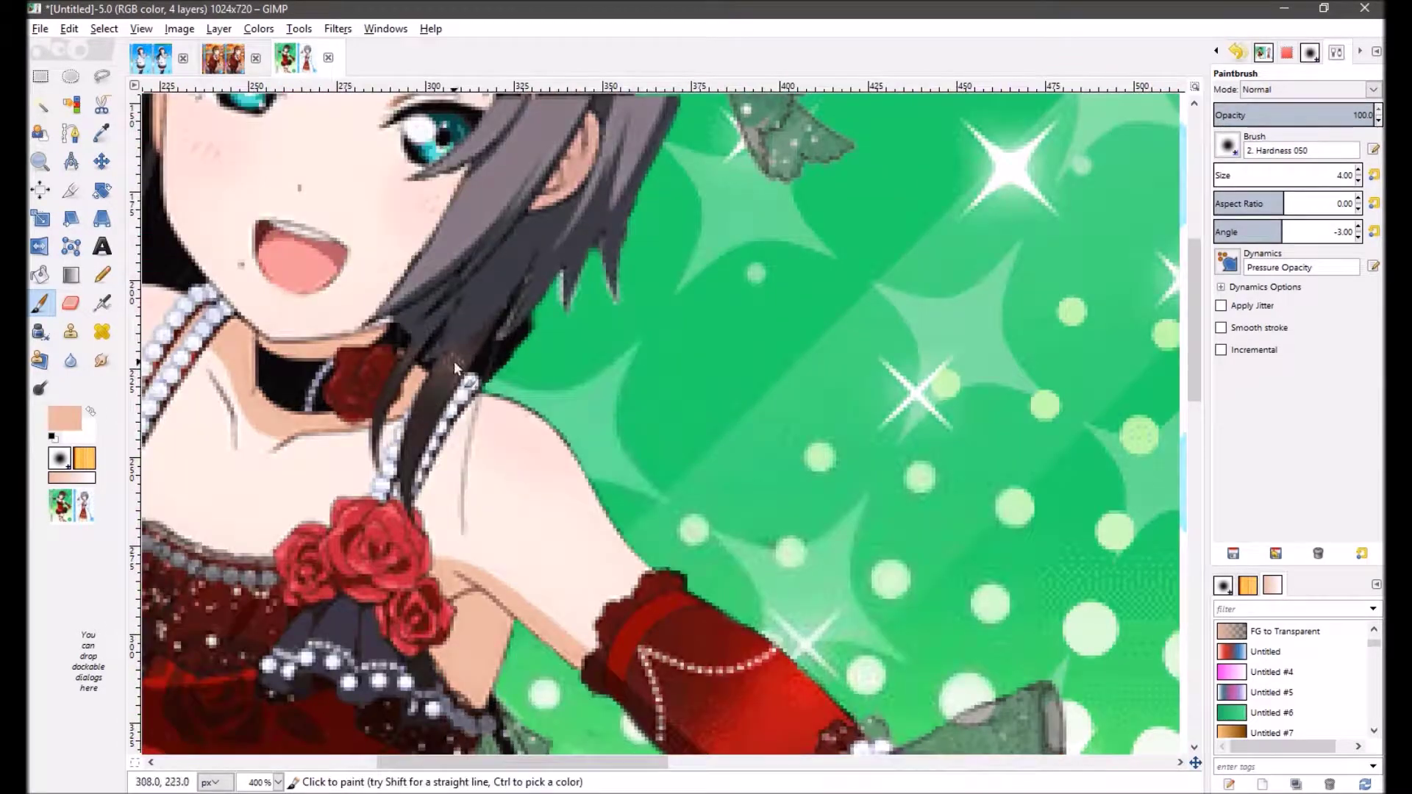
Step: Select the grey hair beside the lab-coat character's face freehand on Pasted Layer #2 and copy it
scroll(456, 434, "down", 4)
scroll(456, 434, "right", 5)
key("f")
scroll(956, 376, "up", 5)
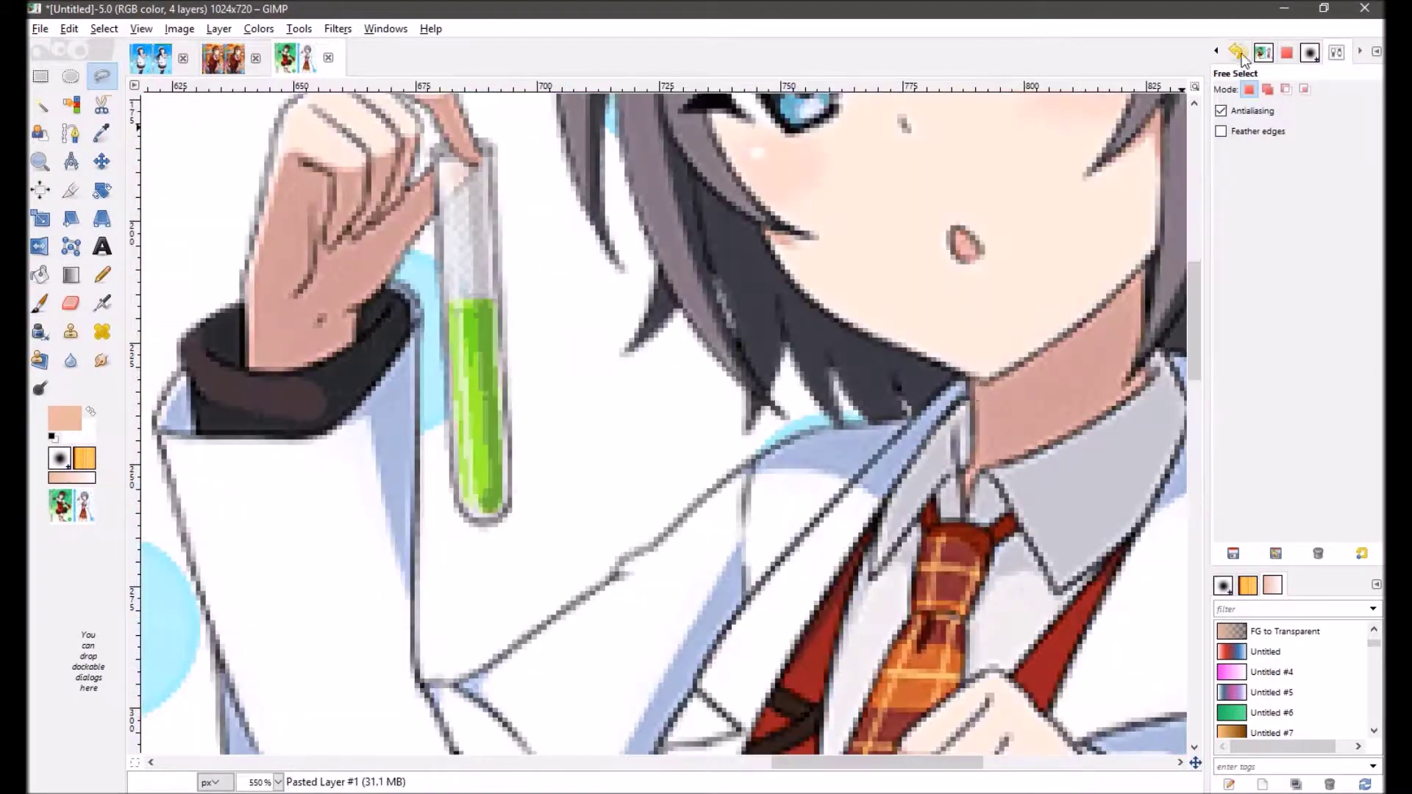
key("ctrl+l")
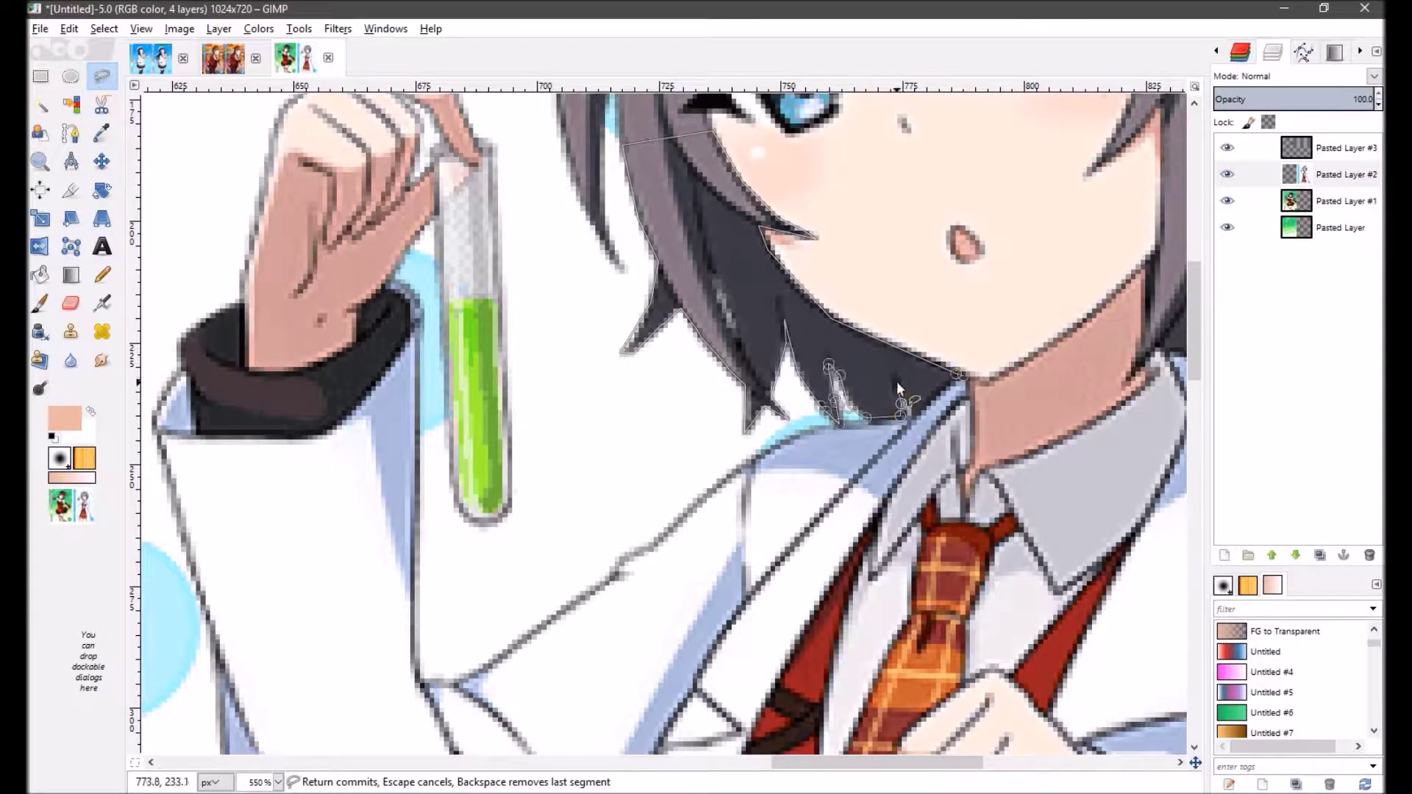
key("Return")
key("ctrl+c")
Step: Paste the grey hair and move it beside the black-haired character's face, just below the red hair clip
scroll(897, 388, "down", 3)
scroll(662, 441, "left", 8)
scroll(662, 441, "down", 3)
key("ctrl+v")
scroll(670, 561, "up", 2)
key("m")
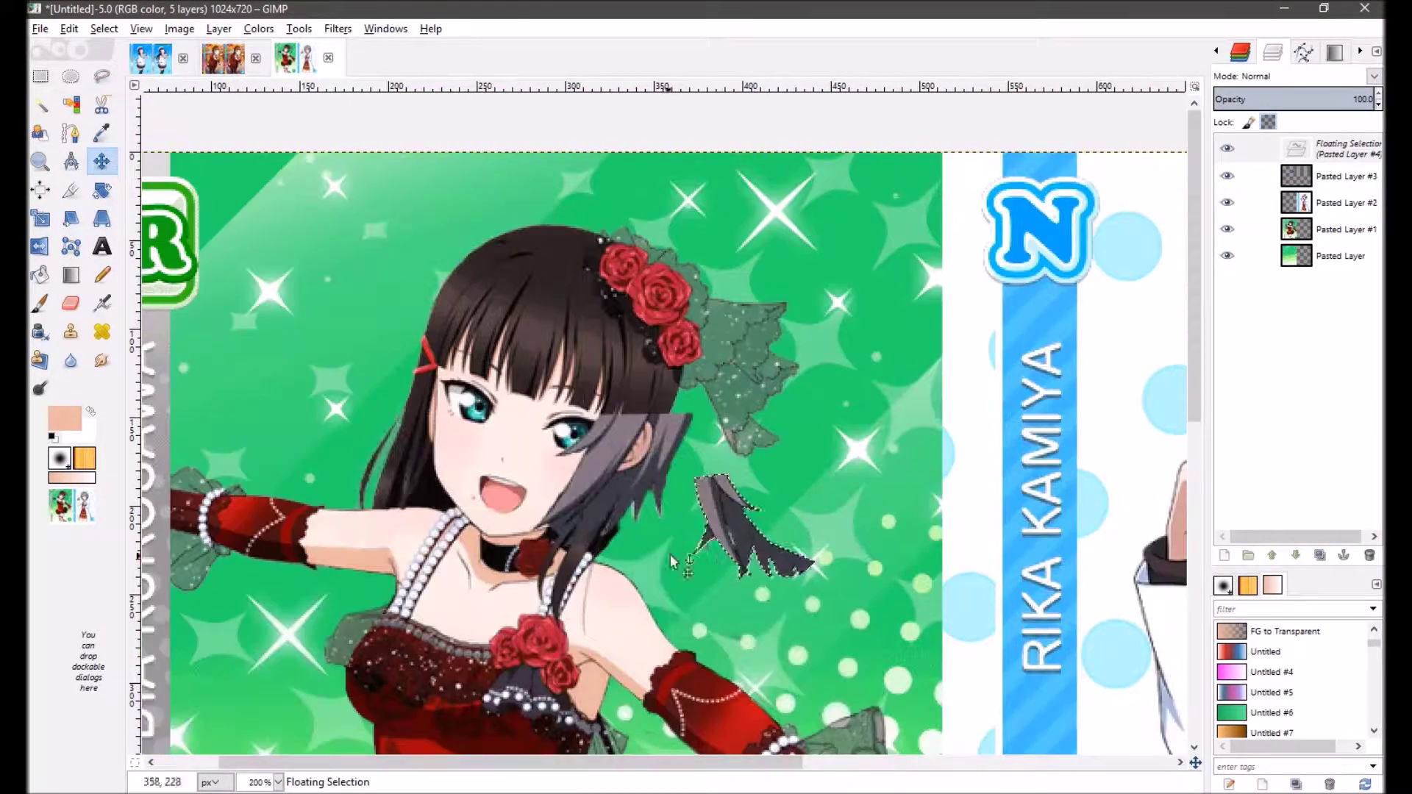
left_click_drag(671, 561, 335, 491)
scroll(423, 439, "up", 2)
left_click_drag(423, 439, 462, 428)
scroll(523, 421, "up", 1)
left_click_drag(331, 423, 314, 405)
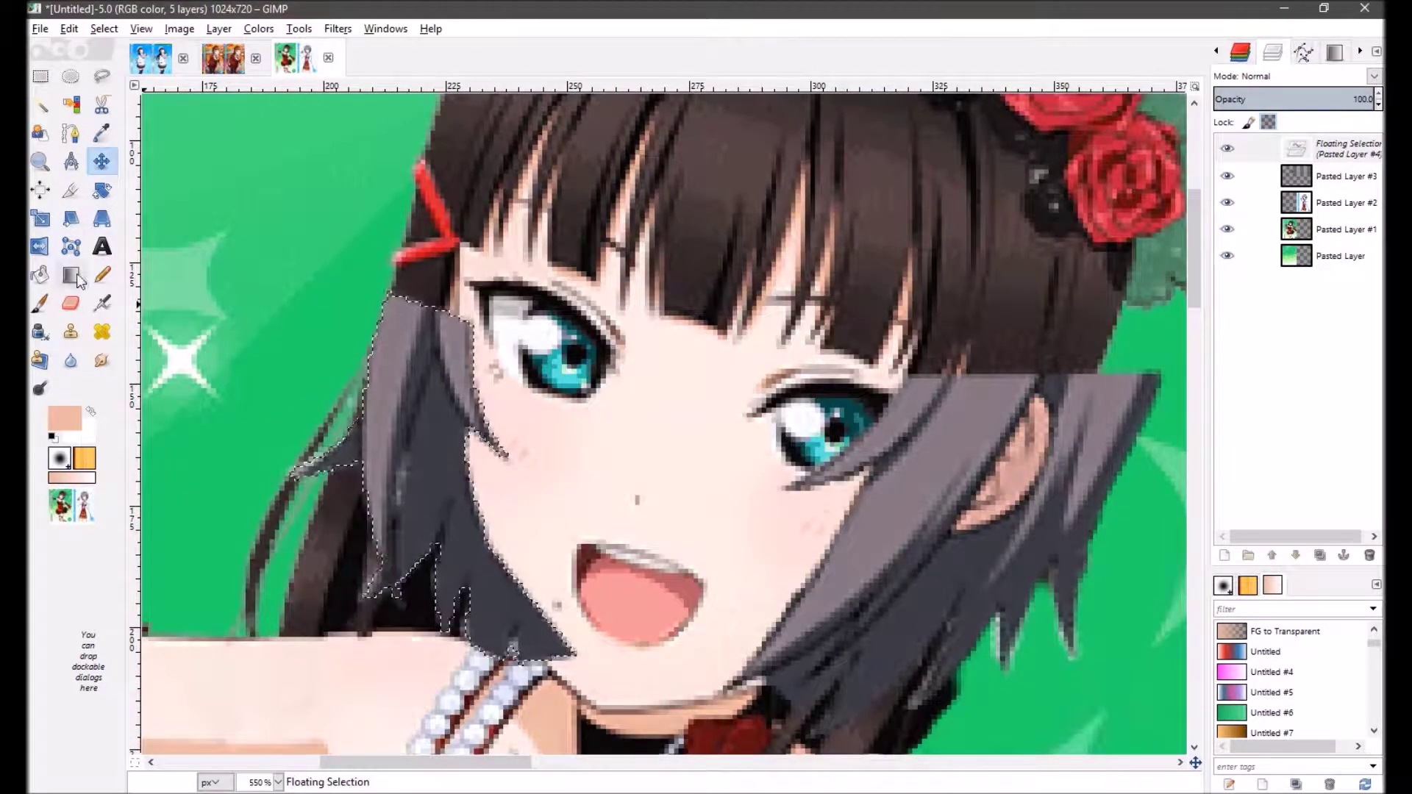
Step: Turn the pasted hair into its own layer, lower its opacity to 72, and erase its overlap on the face at size 6
key("ctrl+h")
key("shift+e")
left_click_drag(1310, 52, 1088, 46)
left_click(1334, 99)
scroll(508, 515, "down", 3)
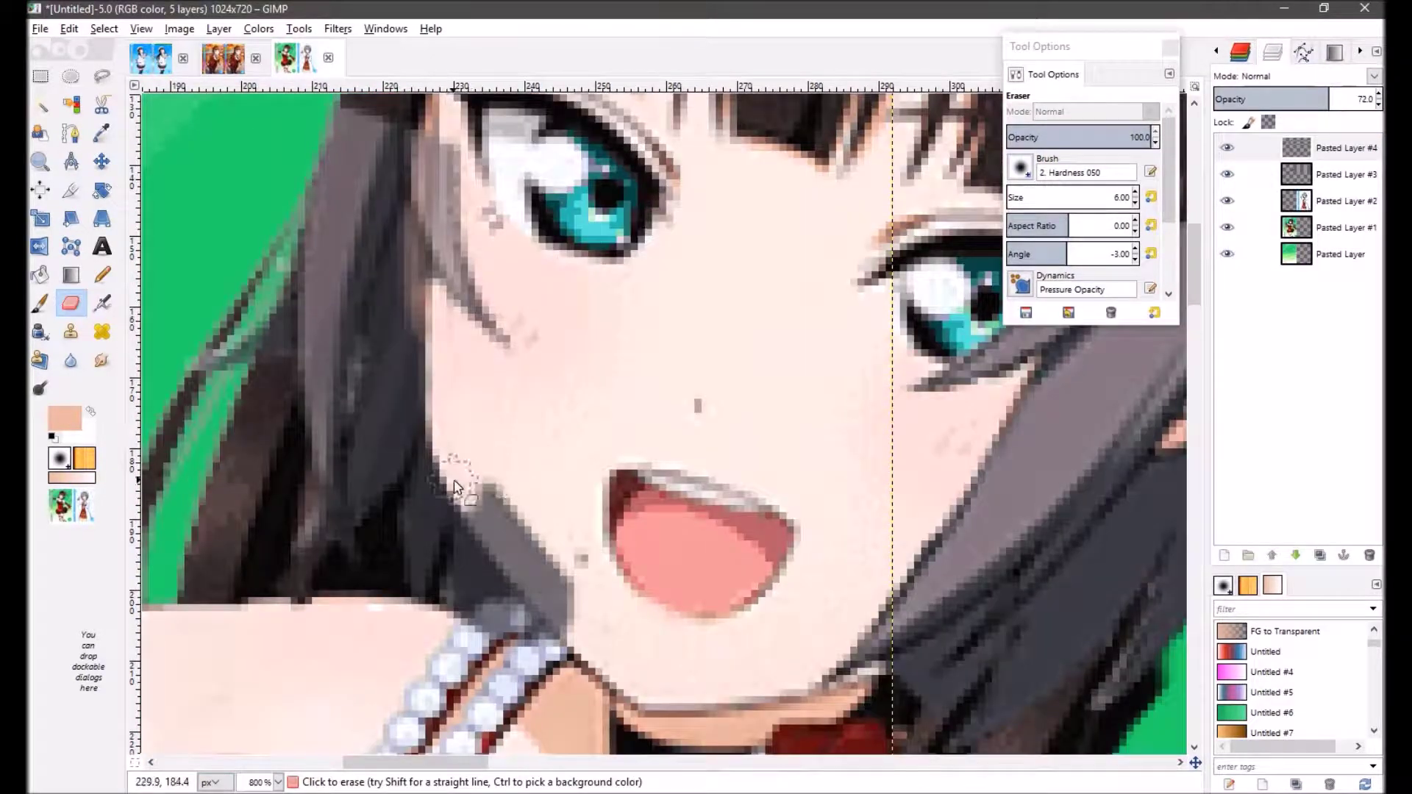
scroll(502, 647, "down", 1)
Step: Erase the long black hair behind the new short side hair on Pasted Layer #1 with the size 6 eraser
key("Page_Down")
key("Page_Down")
key("Page_Down")
scroll(378, 566, "up", 1)
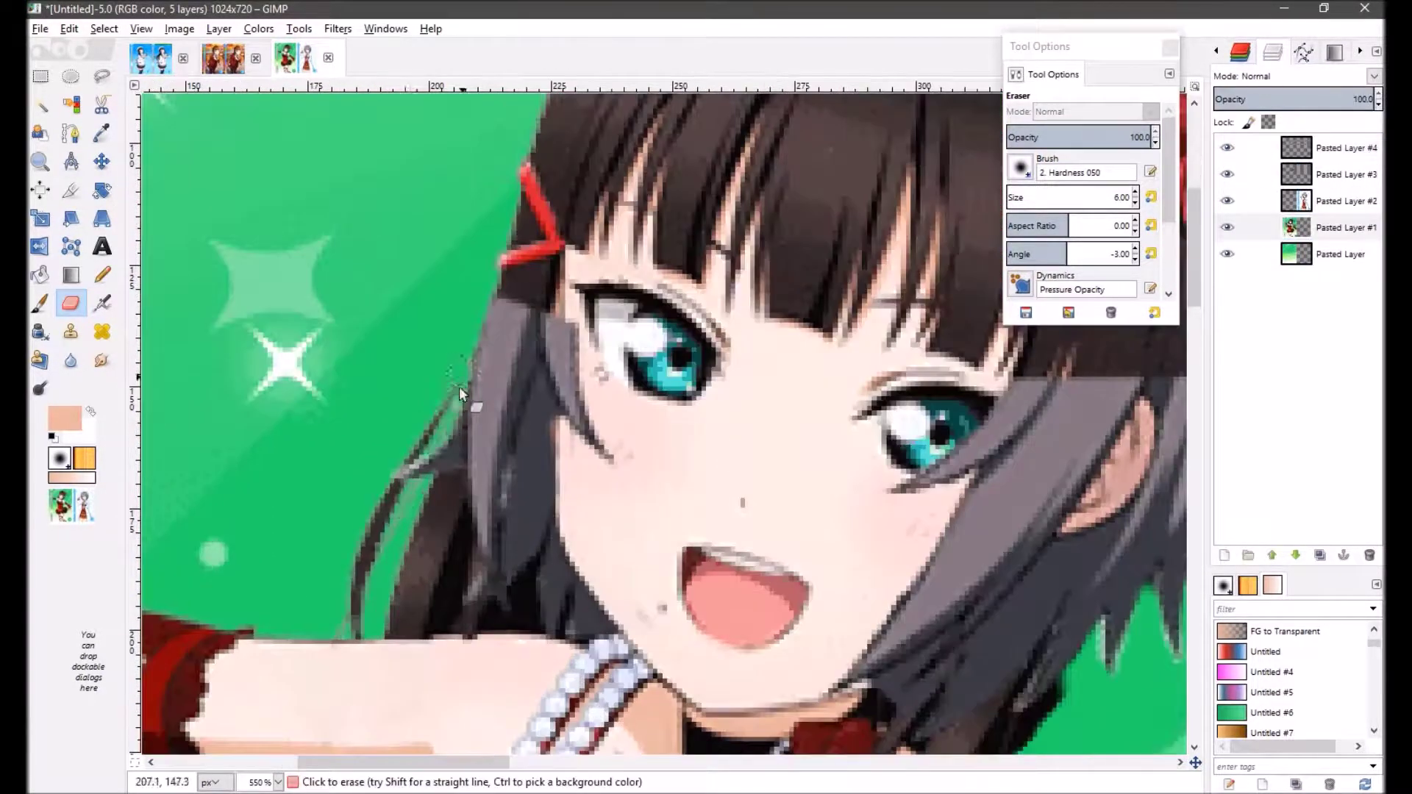
scroll(572, 592, "up", 2)
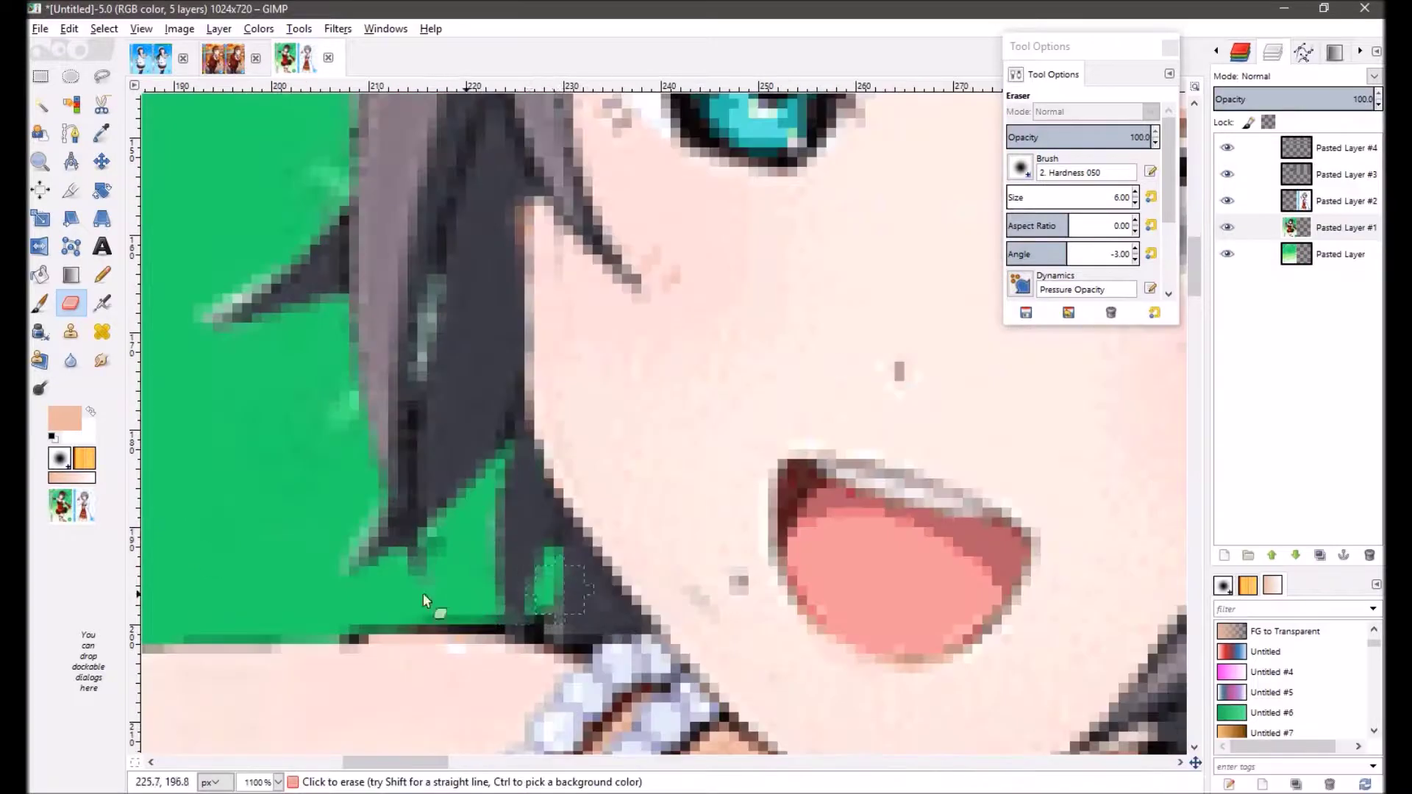
scroll(560, 627, "down", 6)
scroll(890, 584, "up", 5)
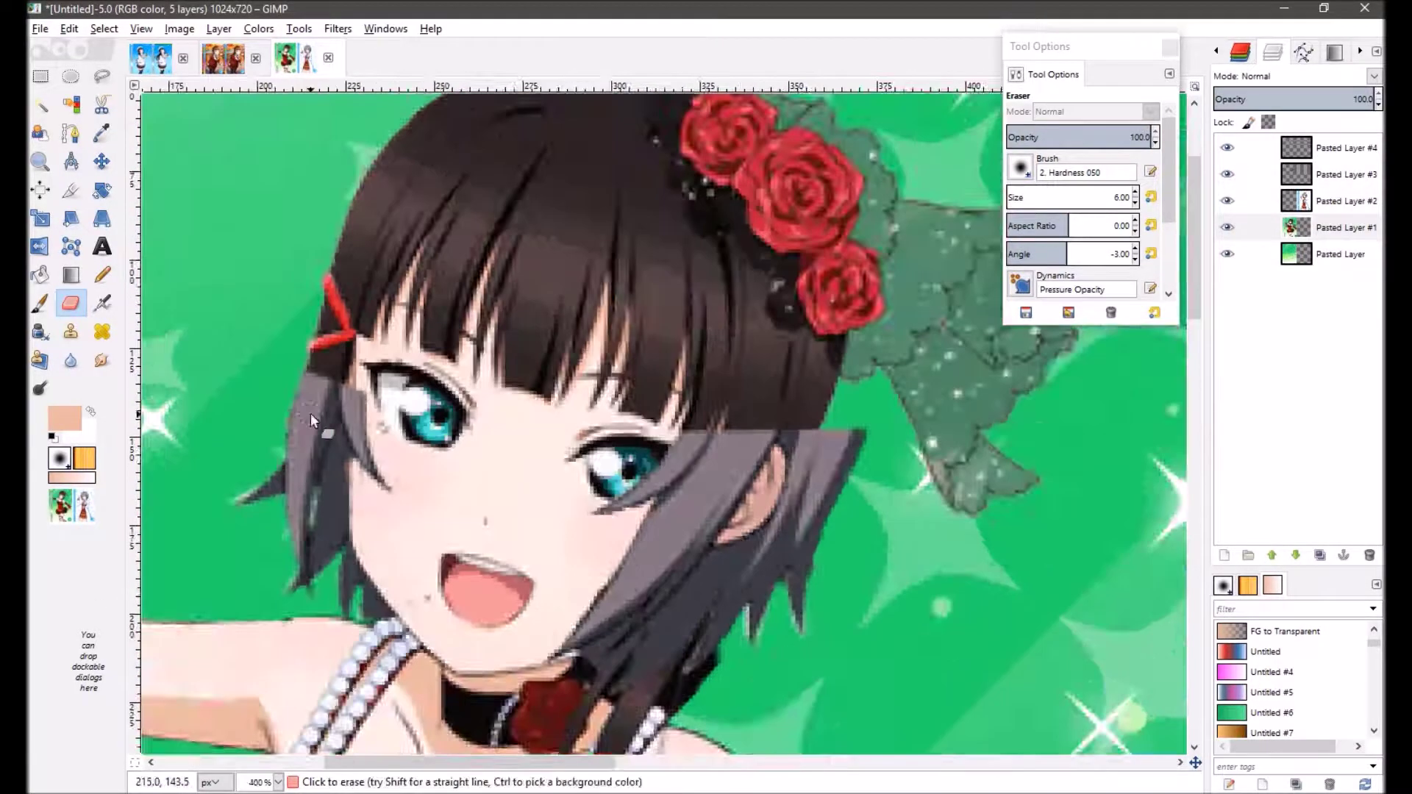
scroll(395, 375, "down", 3)
scroll(395, 376, "up", 2)
Step: Colorize the grey side hair on Pasted Layer #4 to near-black to match the fringe
key("Page_Up")
key("Page_Up")
key("Page_Up")
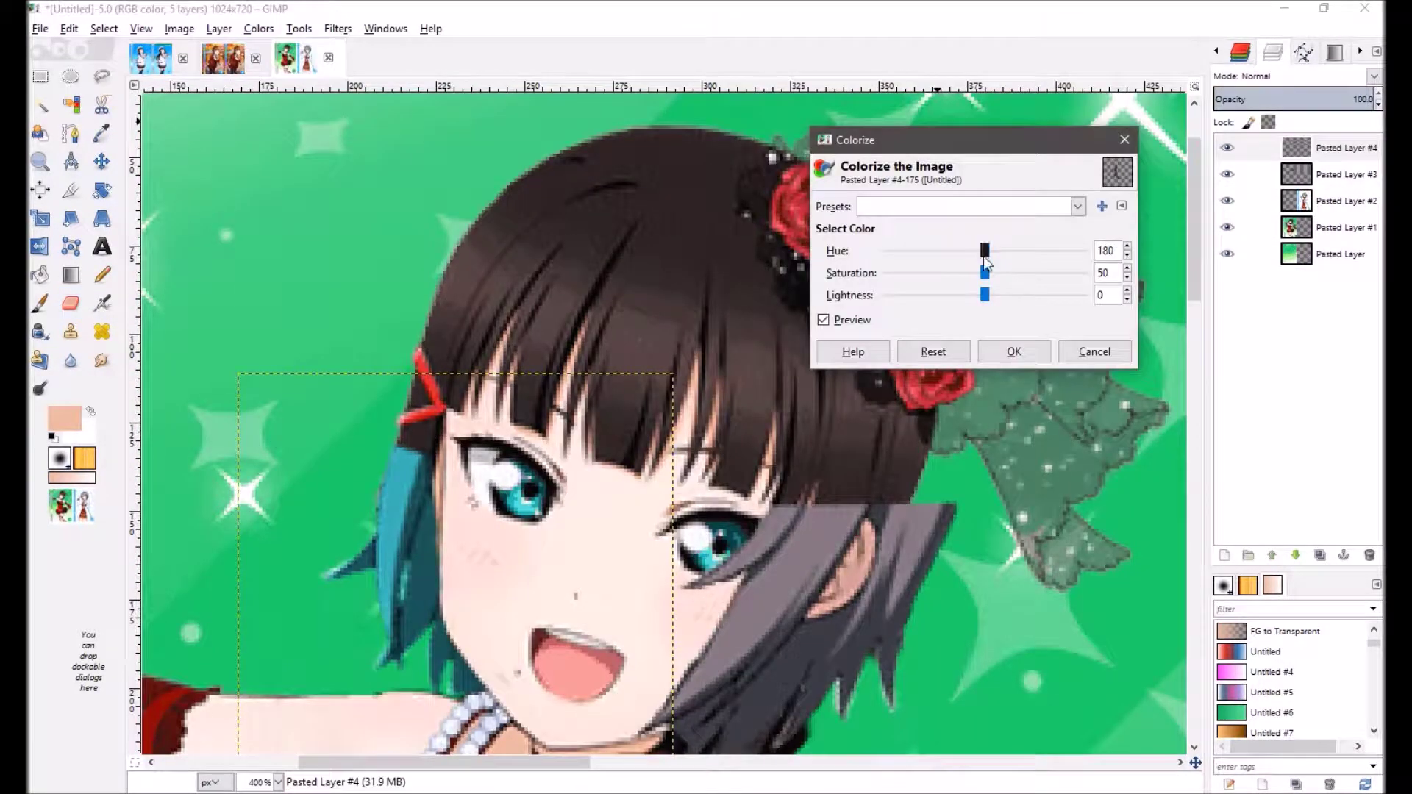
left_click_drag(981, 302, 921, 283)
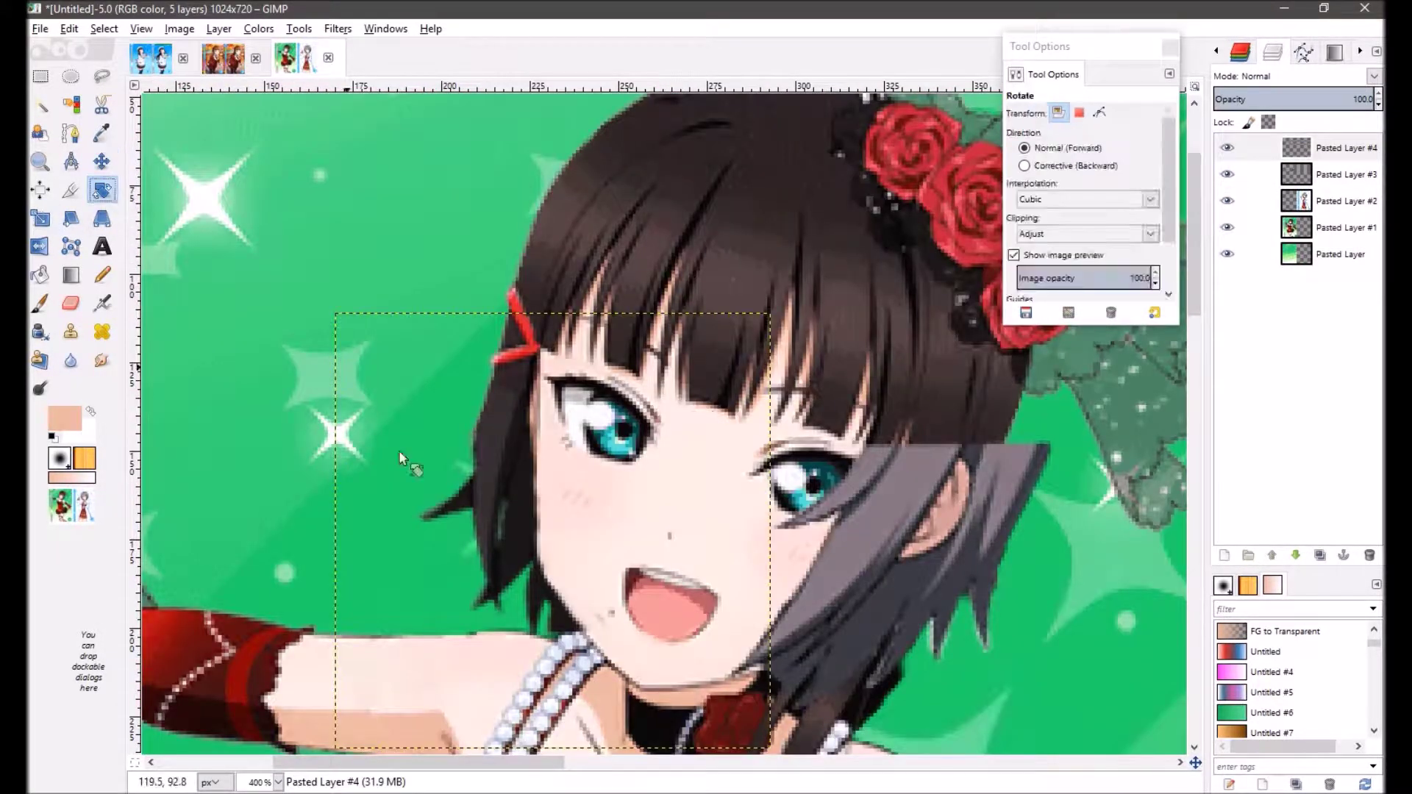
Step: Clean up the hair edges around the face on Pasted Layers #1 and #4, reducing the brush size to 2
scroll(530, 485, "up", 4)
key("shift+e")
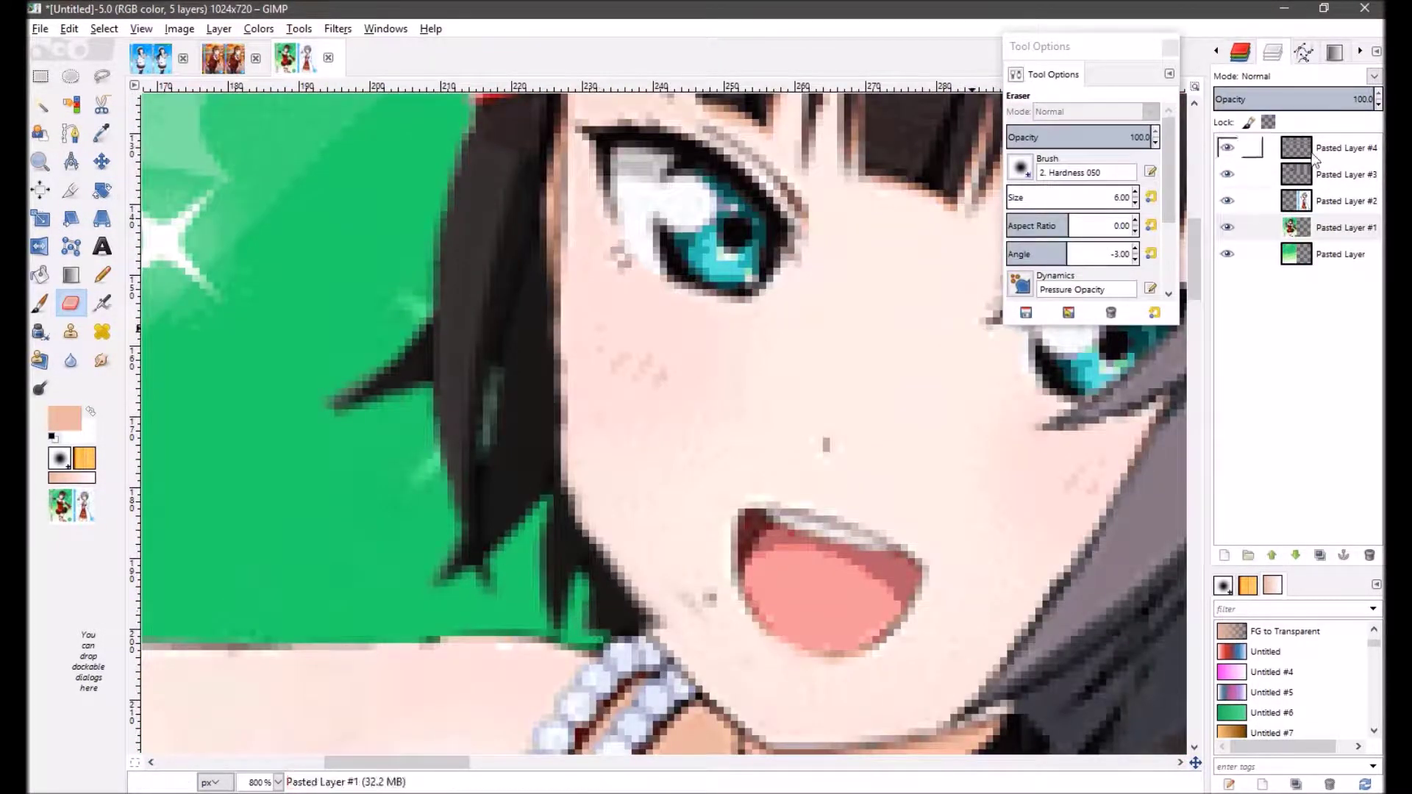
scroll(451, 536, "up", 5)
key("bracketleft")
key("bracketleft")
key("bracketleft")
key("bracketleft")
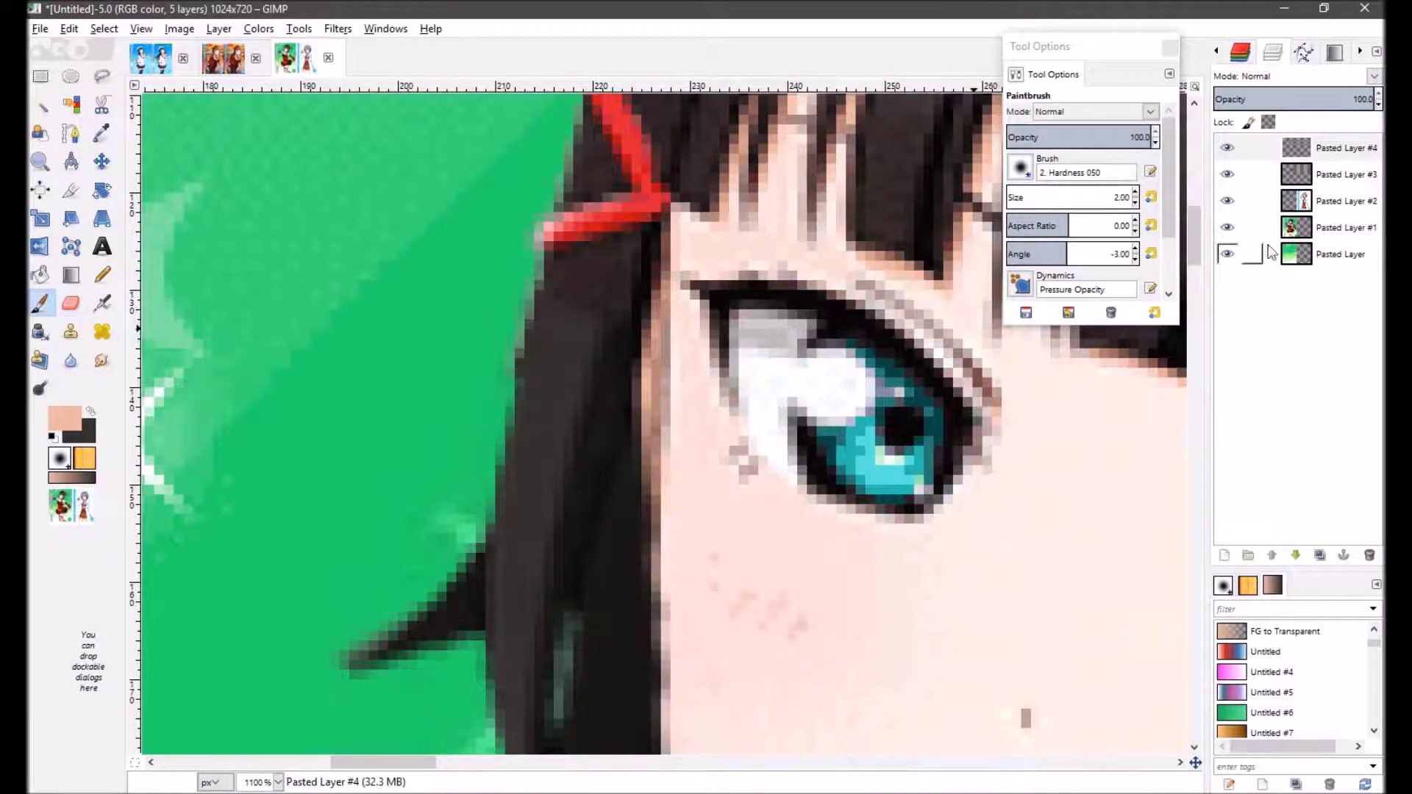
Step: Merge the darkened side hair of Pasted Layer #4 into Pasted Layer #1, keeping the other layers separate
scroll(509, 439, "up", 2)
left_click(1331, 147)
right_click(1233, 184)
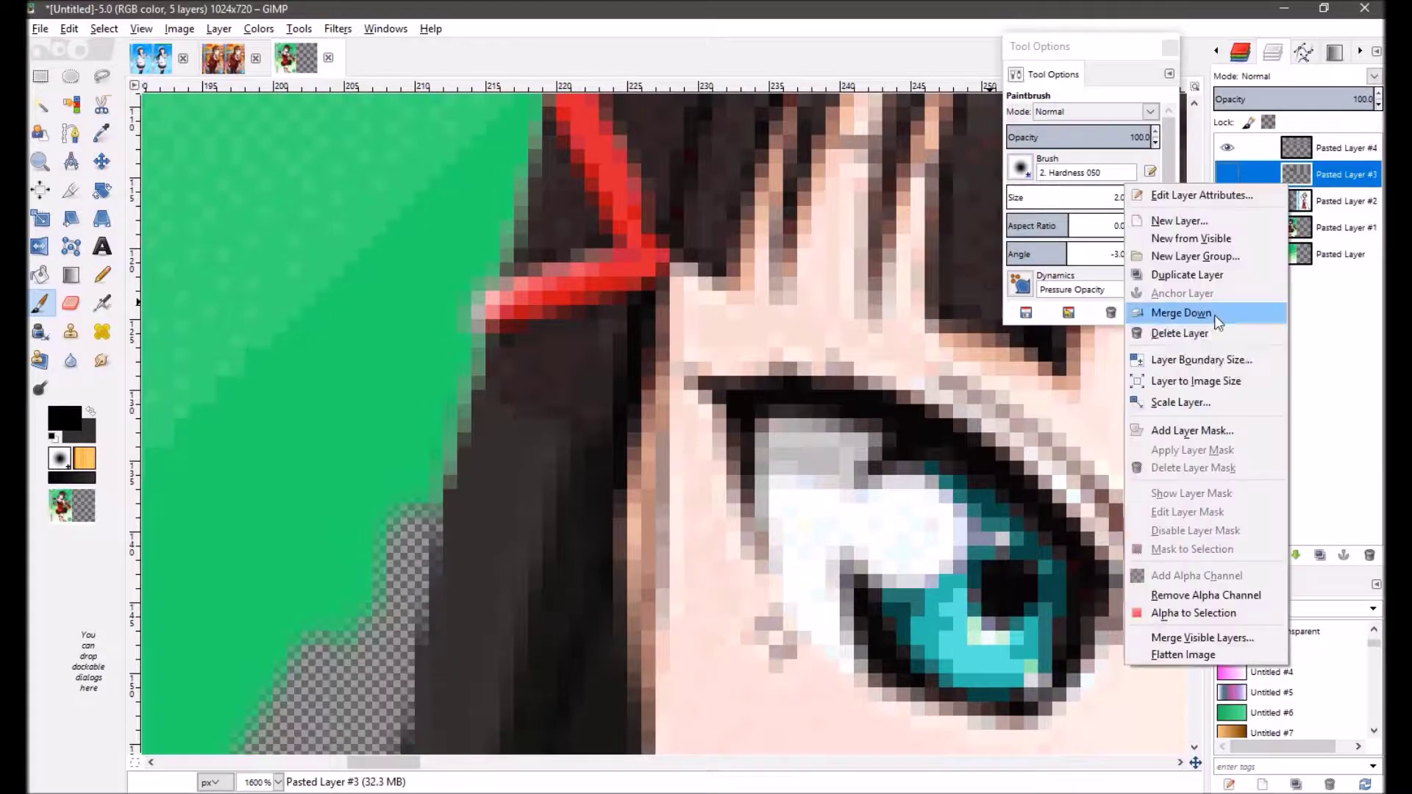
left_click(1199, 331)
left_click(1227, 201, "shift")
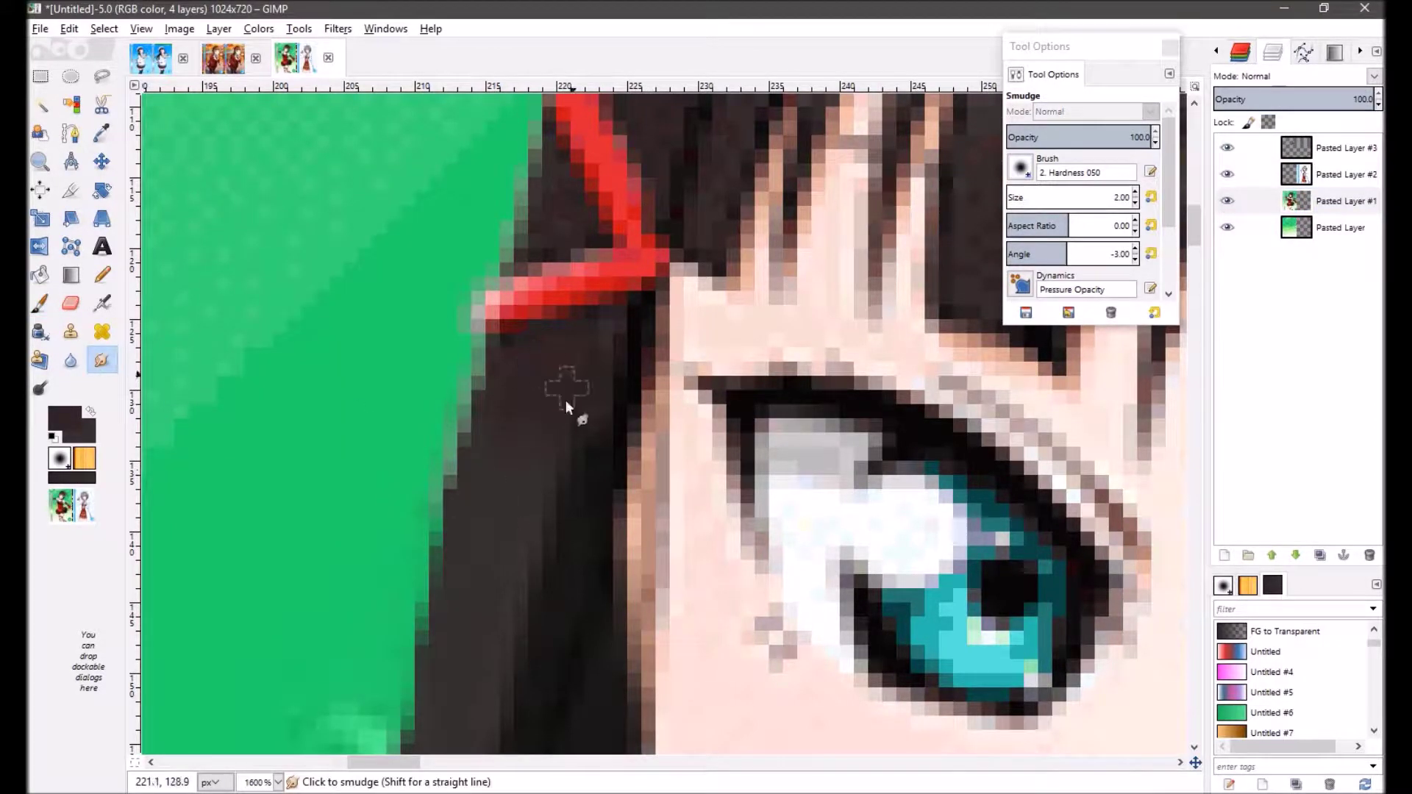
Step: Smooth the join below the red hair clip and erase the pale sliver inside the side hair at size 2
key("shift+ctrl+j")
scroll(441, 433, "up", 6)
scroll(601, 541, "down", 3)
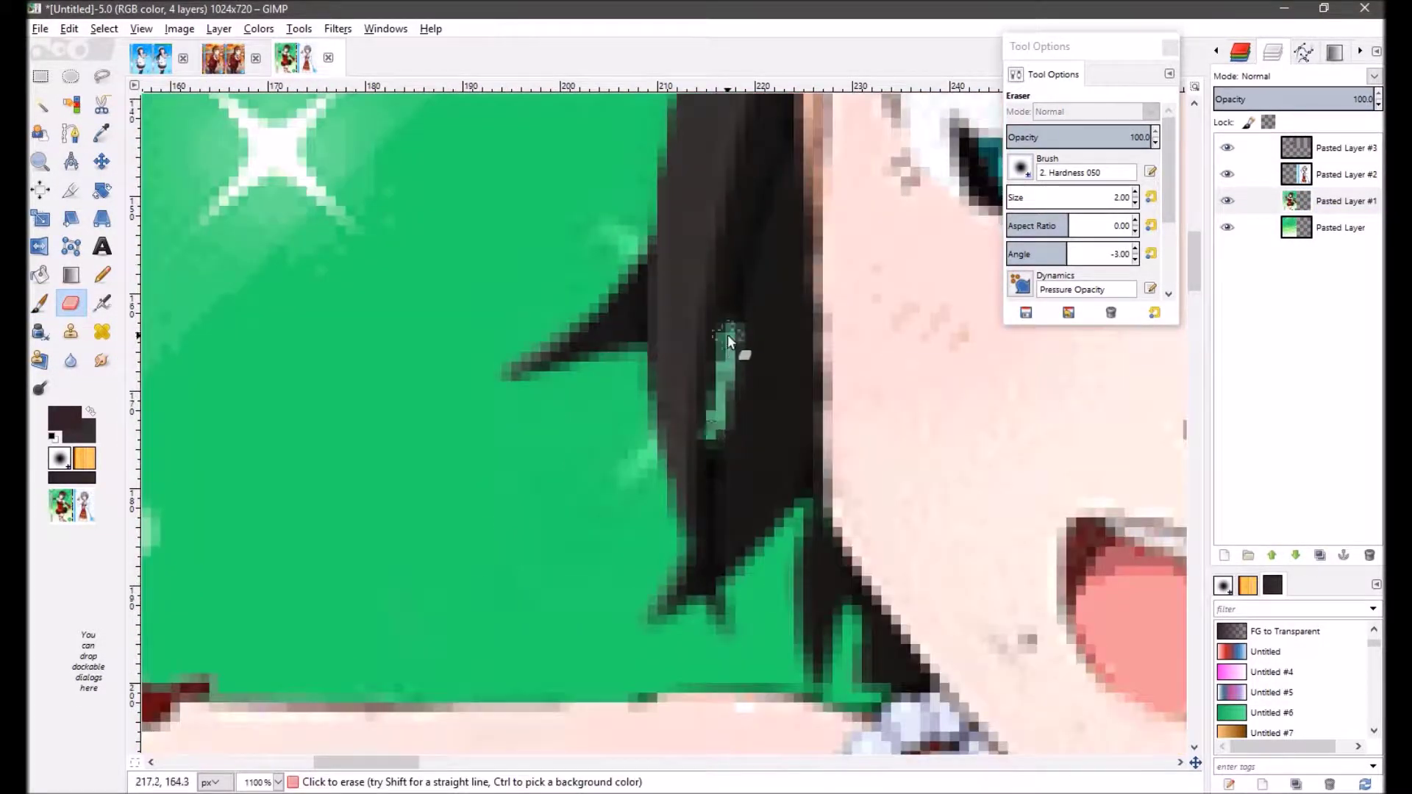
scroll(834, 597, "down", 1)
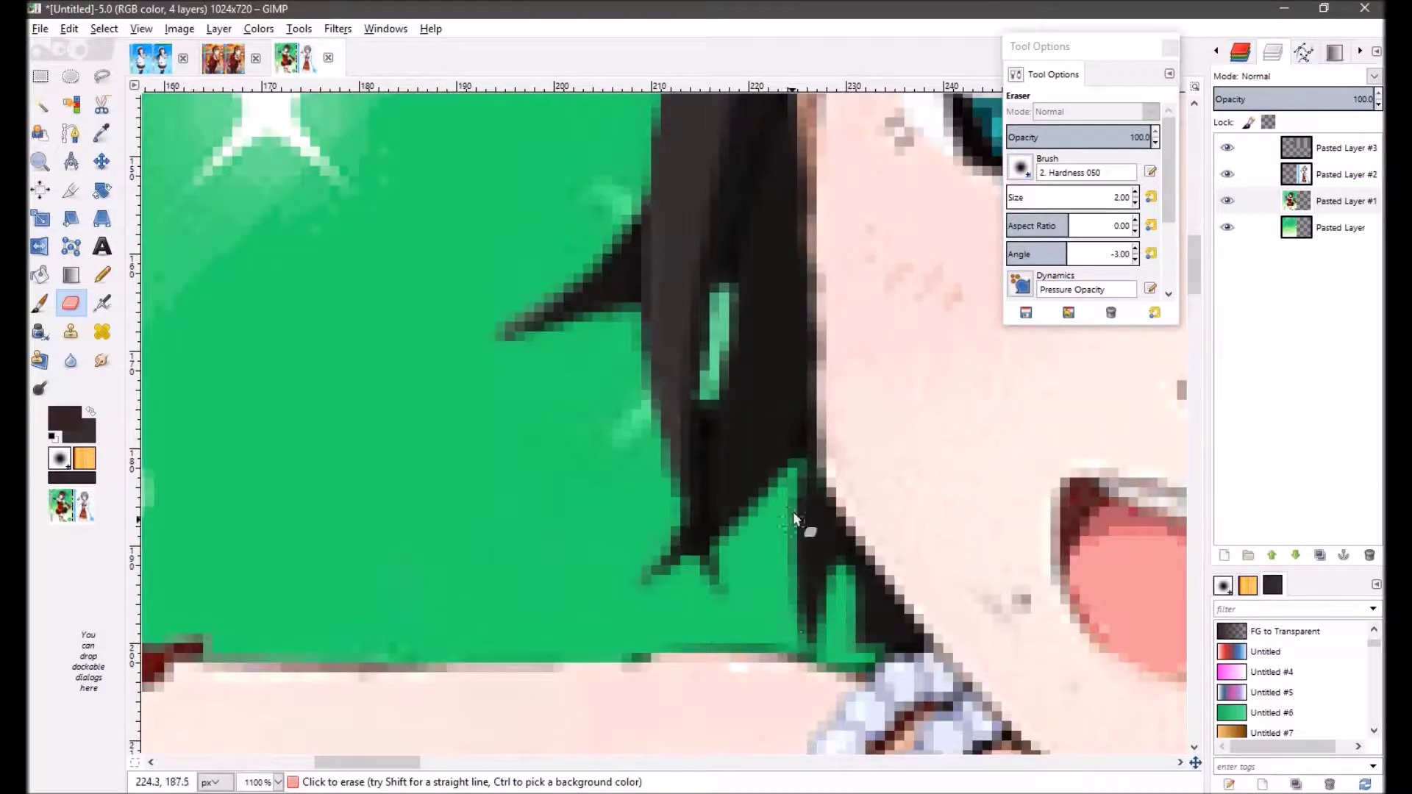
Step: Airbrush sampled dark hair colours around the green gap inside the side hair at size 2
key("p")
scroll(809, 544, "up", 3)
scroll(844, 574, "left", 3)
scroll(909, 536, "down", 1)
scroll(850, 568, "up", 2)
key("a")
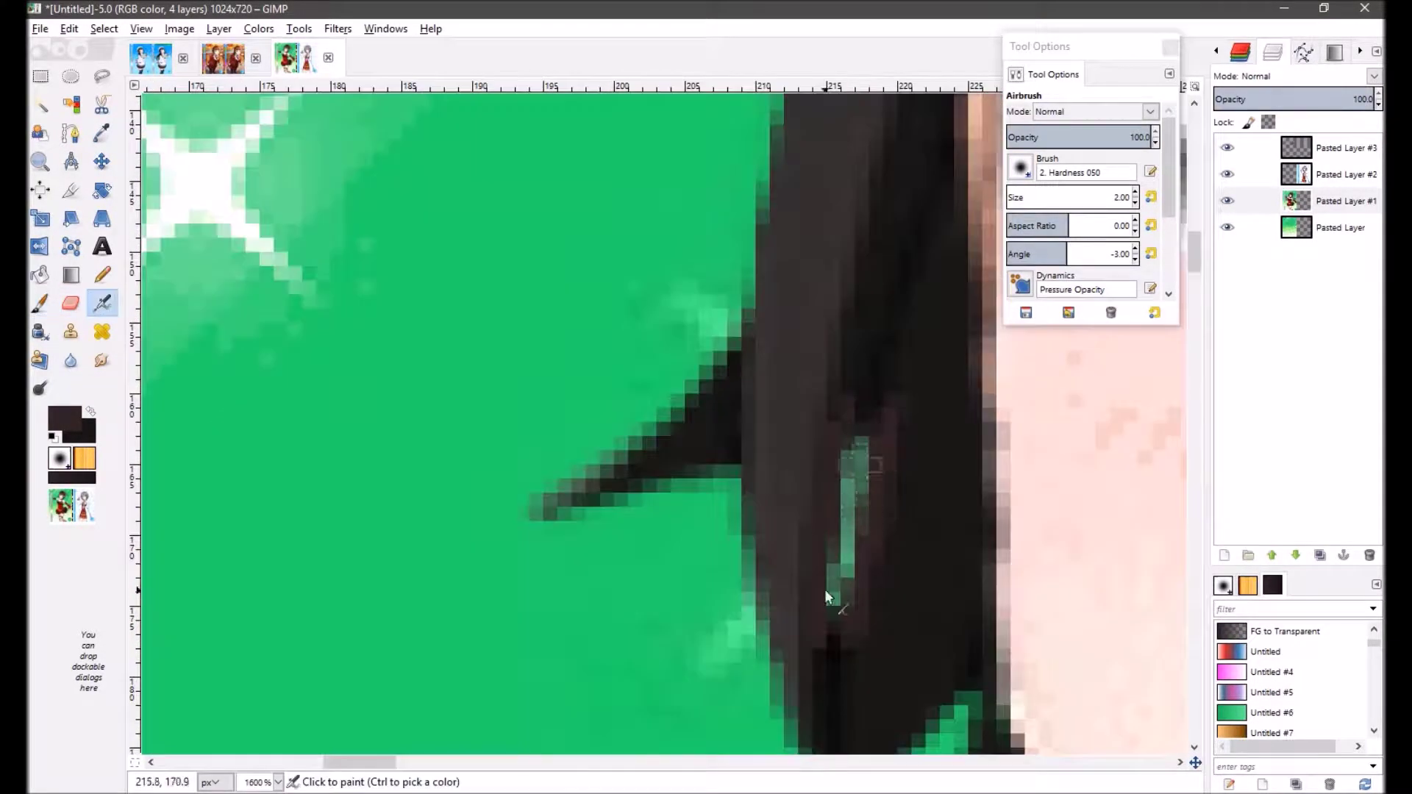
scroll(978, 556, "down", 2)
scroll(956, 544, "up", 2)
left_click(753, 378, "ctrl")
scroll(754, 378, "down", 4)
scroll(753, 378, "up", 4)
left_click(841, 621, "ctrl")
Step: Colorize the grey hair on Pasted Layer #3 with hue 0, saturation 3 and lightness -65
scroll(841, 621, "down", 6)
scroll(842, 621, "up", 2)
left_click(1316, 166)
left_click(259, 29)
left_click(279, 111)
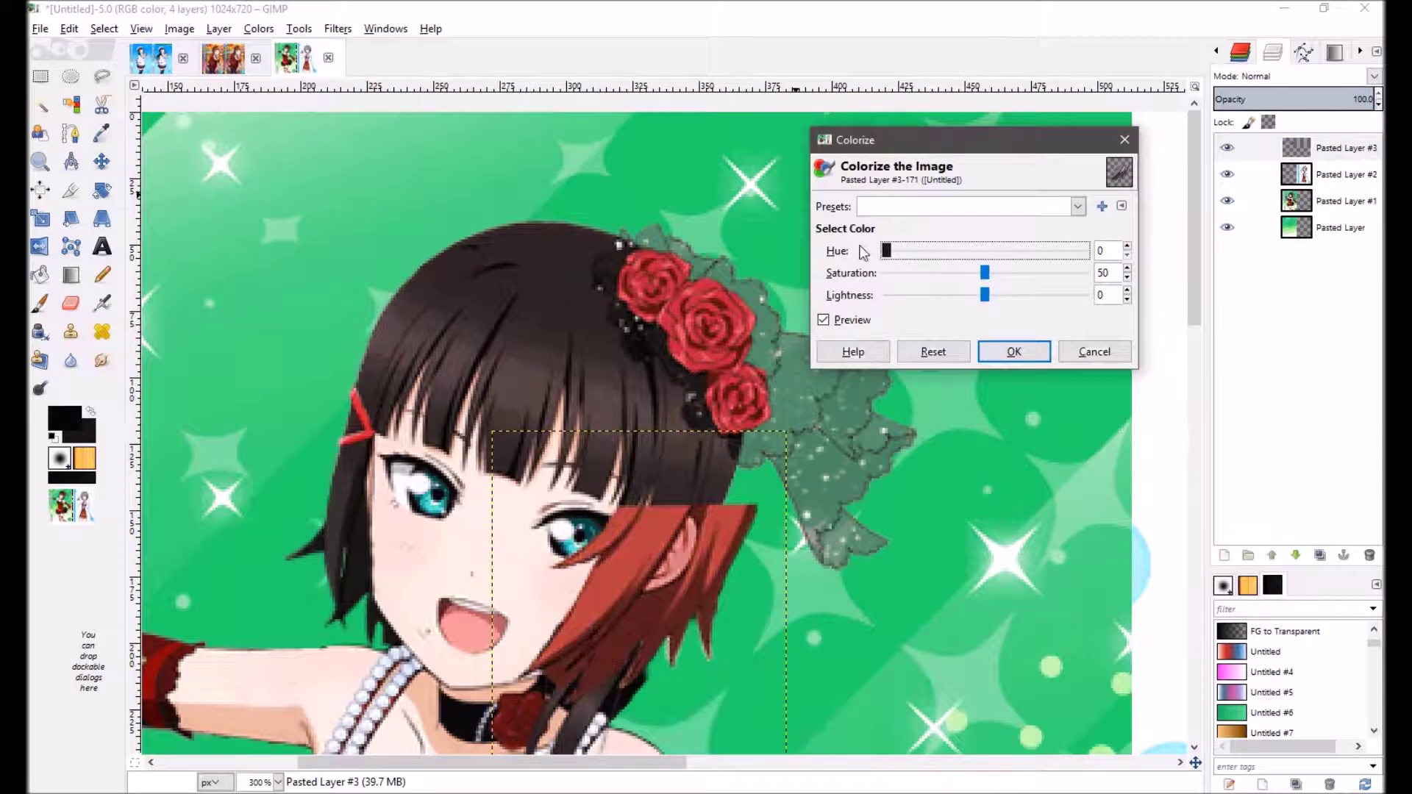
left_click_drag(969, 308, 924, 304)
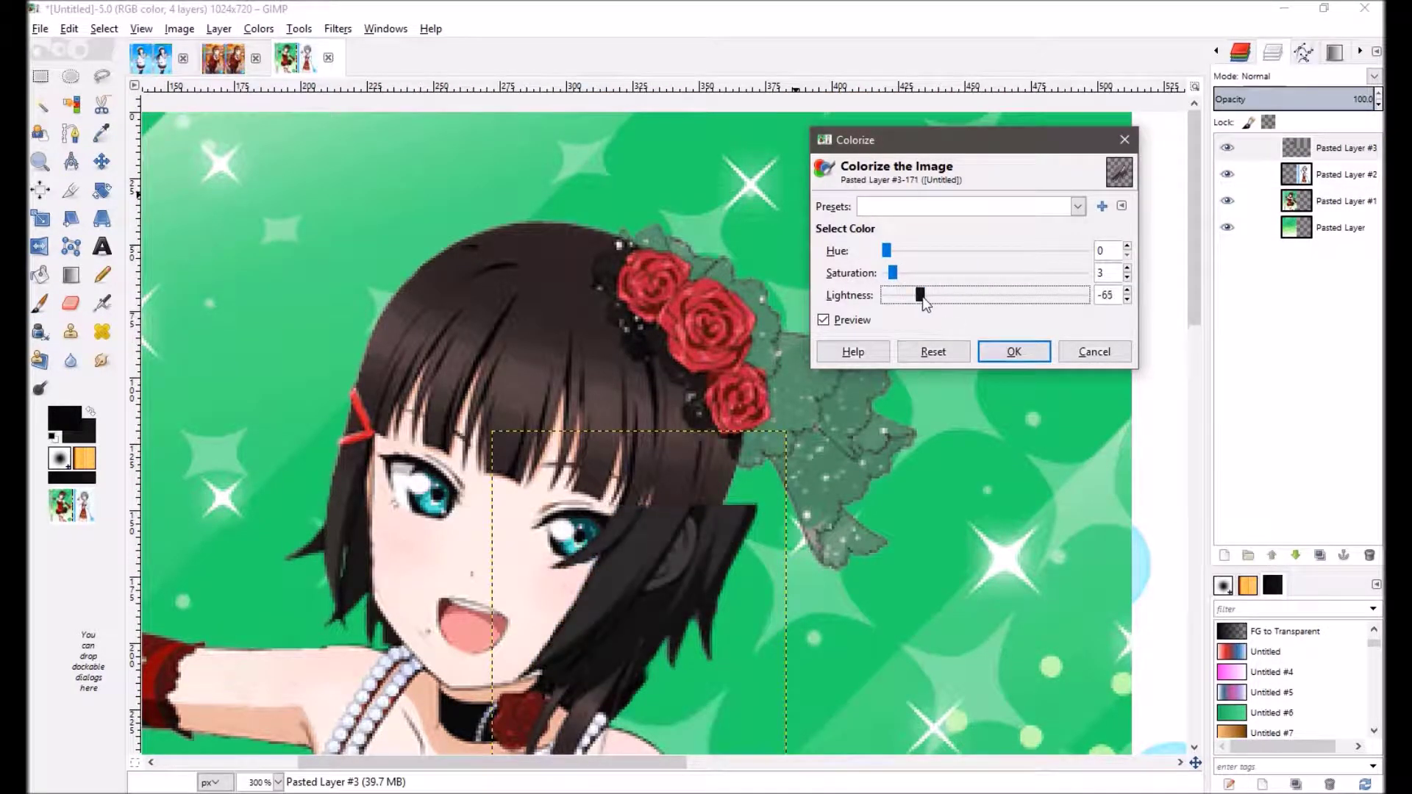
left_click(1013, 351)
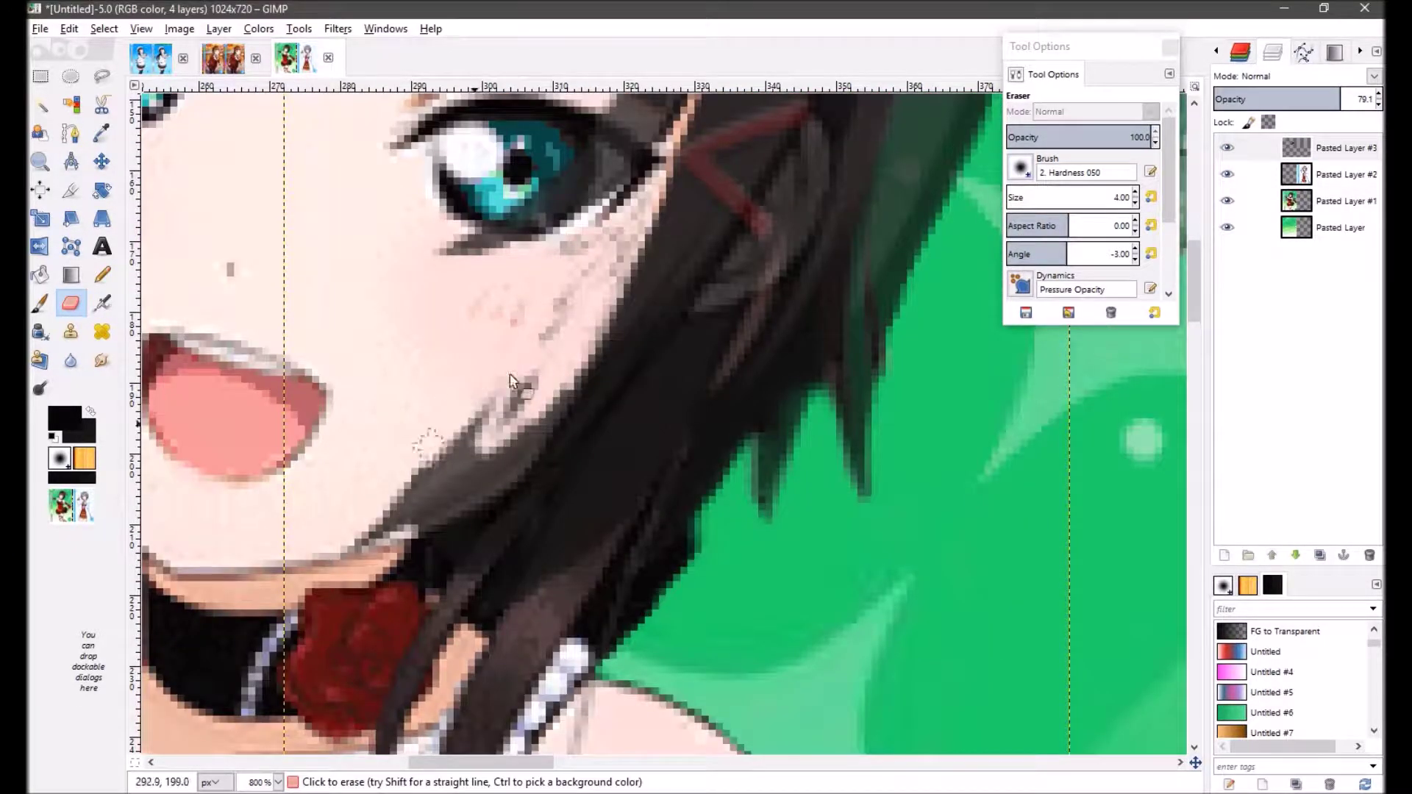
Step: Erase excess hair over the cheek, ear and outer edge of Pasted Layer #3 at size 4, and set its opacity to 100
left_click_drag(510, 374, 567, 412)
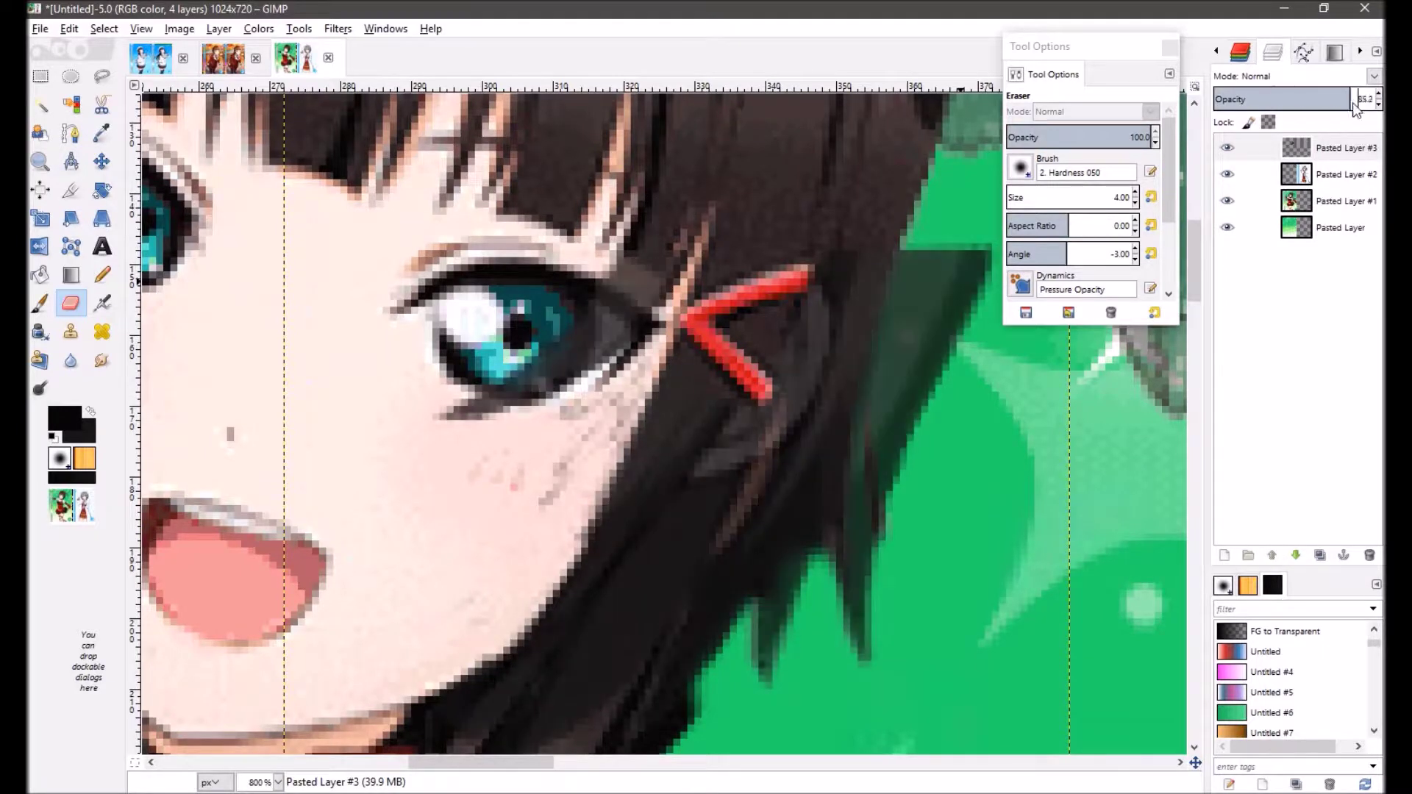
left_click(1330, 99)
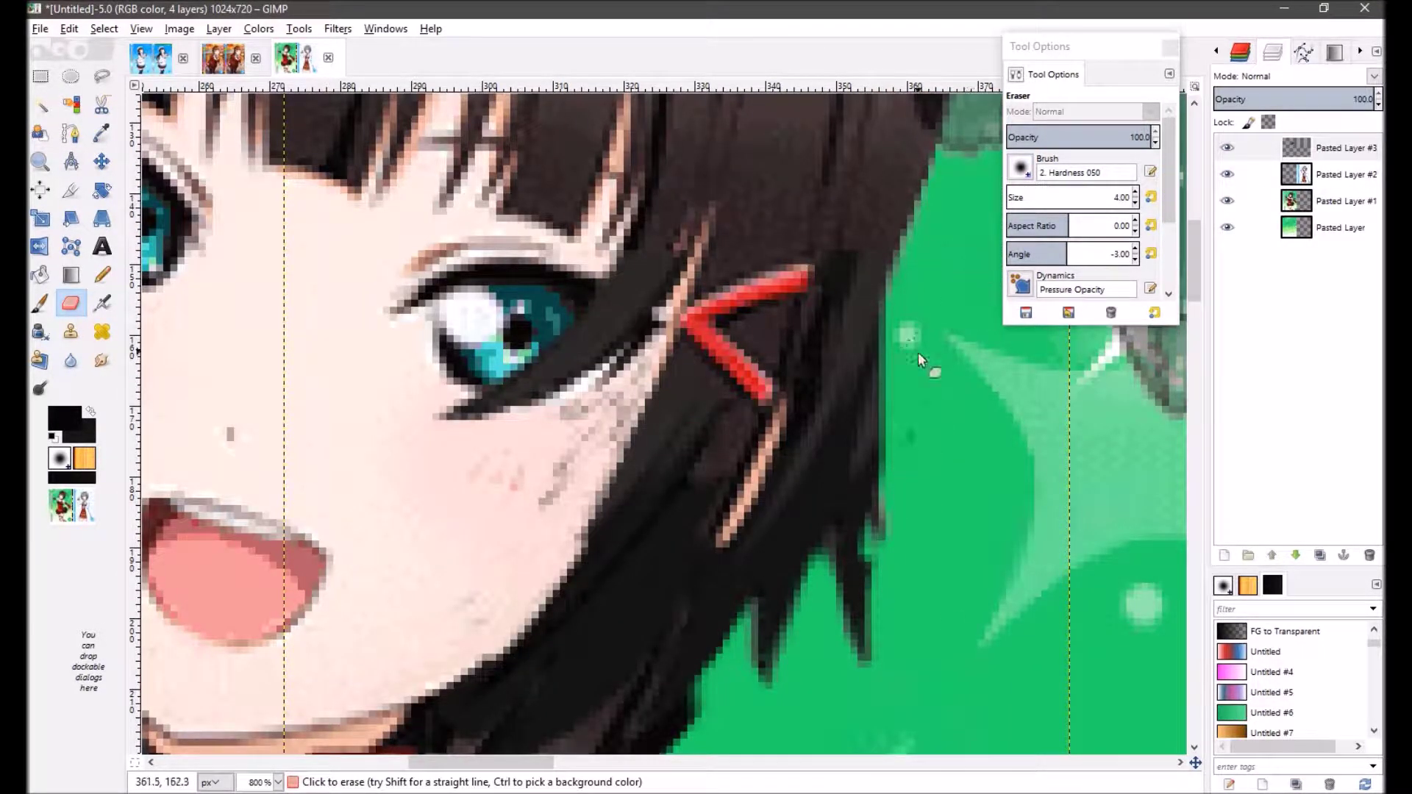
scroll(918, 352, "down", 2)
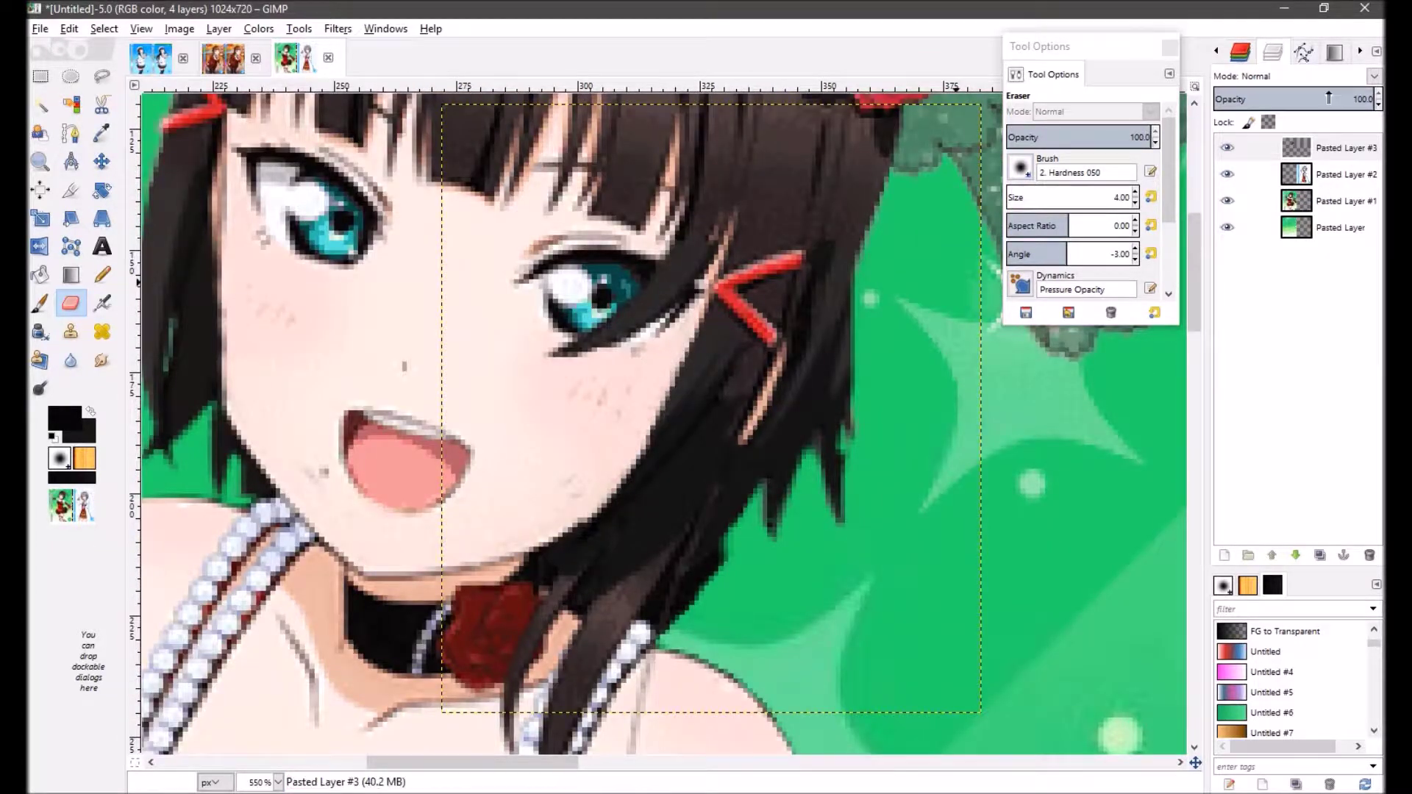
Step: With Pasted Layer #3 temporarily hidden, erase the long hair beside the neck and below the hair clip on Pasted Layer #1
left_click(1226, 147)
left_click(1339, 201)
scroll(840, 434, "up", 1)
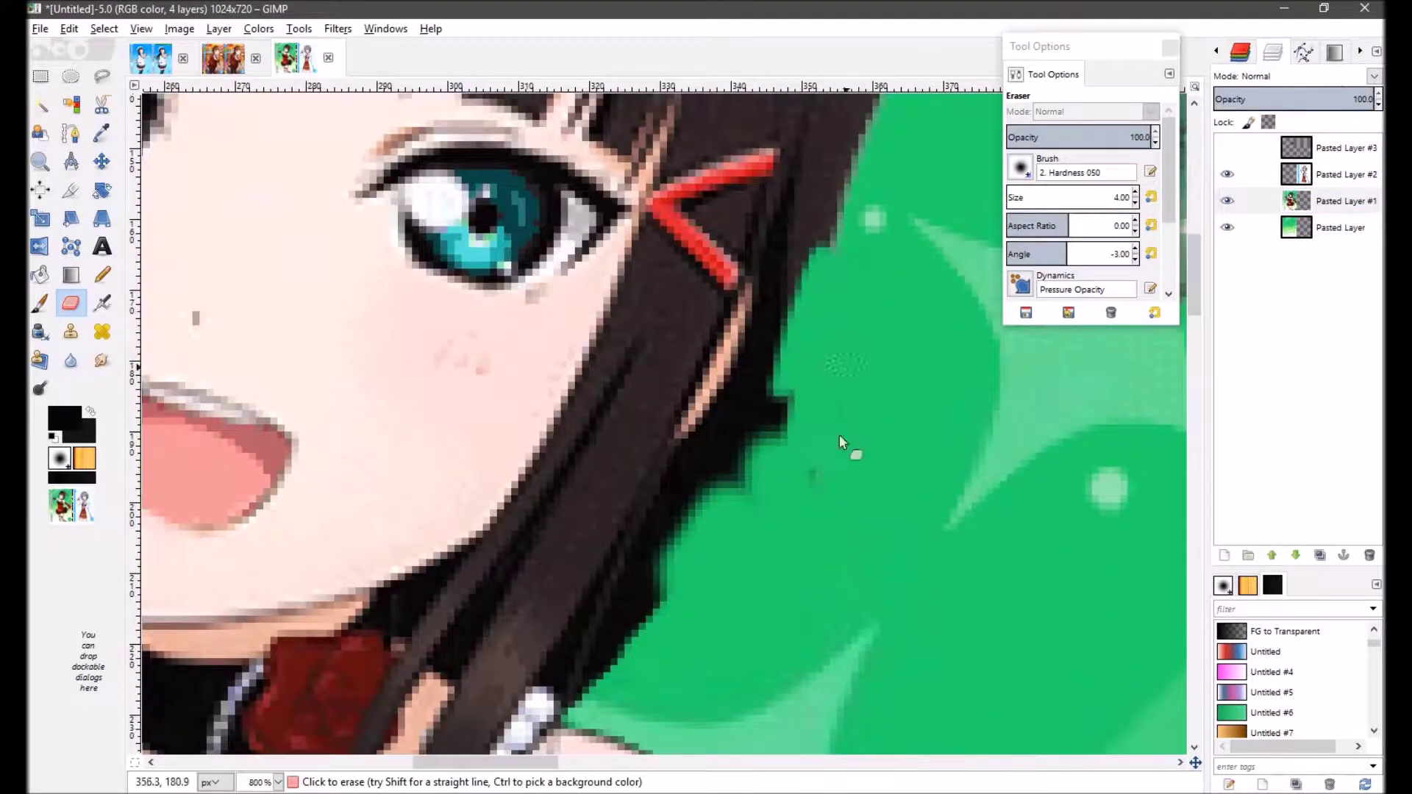
scroll(668, 507, "down", 2)
mouse_move(622, 433)
left_mouse_down()
mouse_move(417, 465)
mouse_move(554, 504)
mouse_move(621, 463)
left_mouse_up()
scroll(731, 418, "up", 2)
scroll(731, 420, "down", 1)
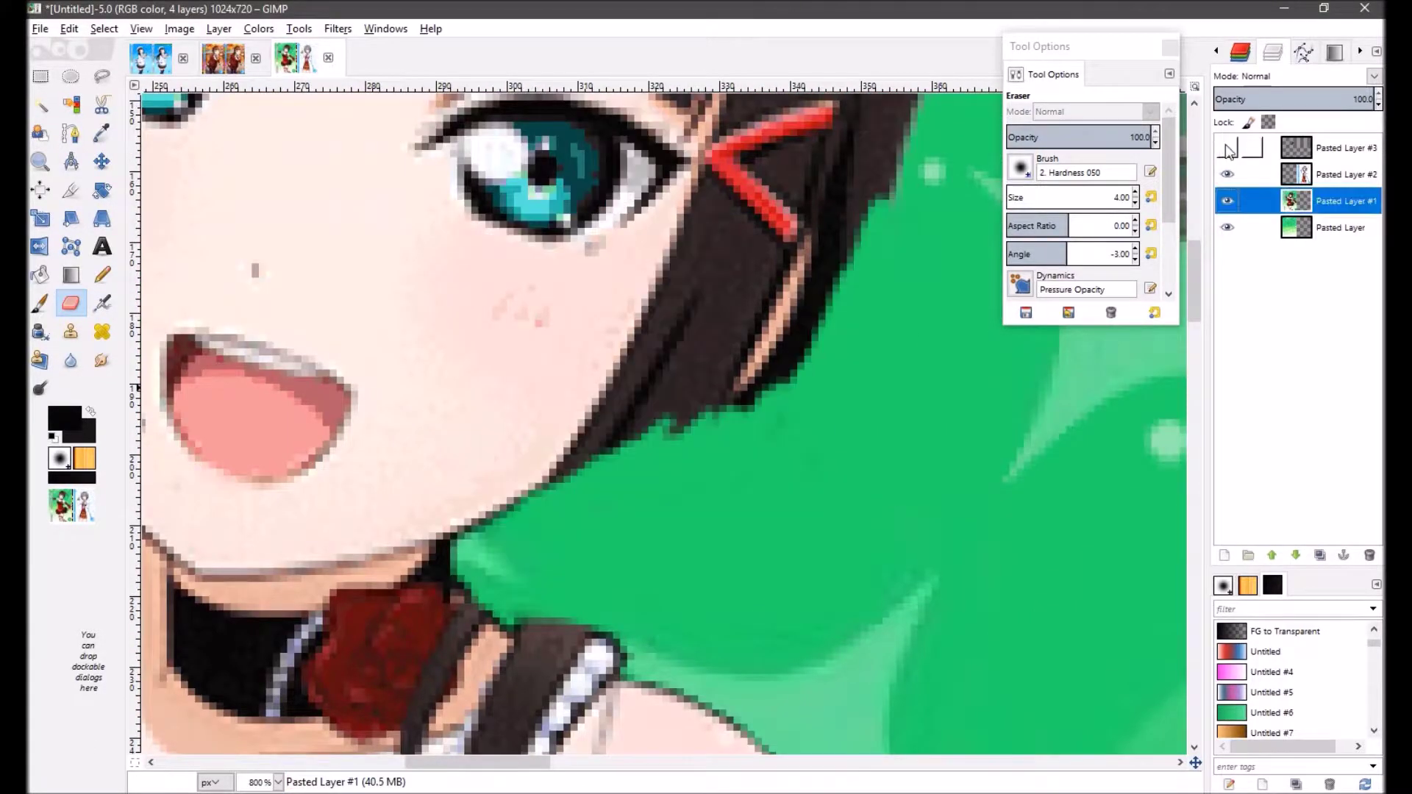
left_click(1227, 147)
Step: Paint sampled dark hair colour along the outer edge of the side hair on Pasted Layer #3 at size 4
scroll(898, 373, "up", 2)
key("p")
scroll(806, 317, "up", 3)
key("ctrl")
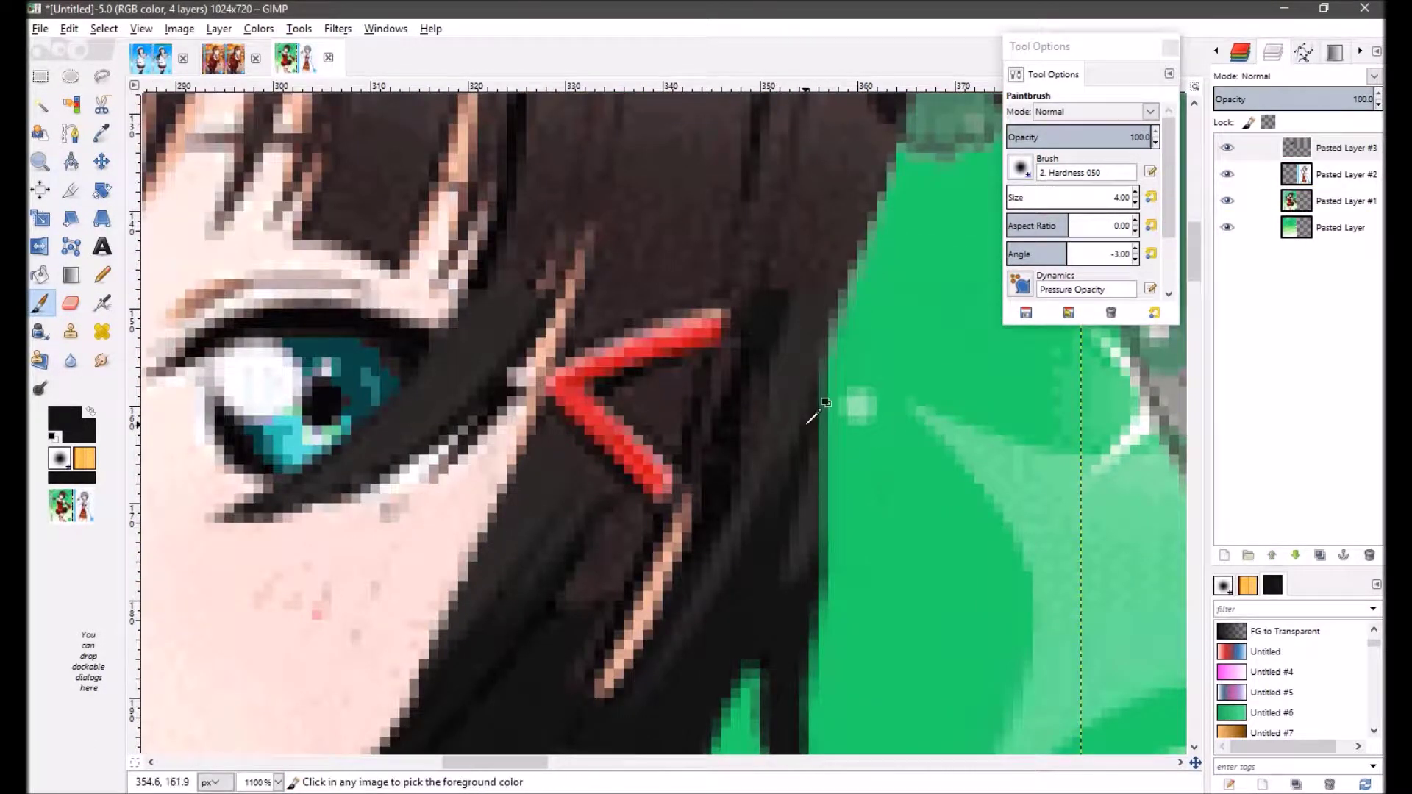
scroll(897, 263, "down", 1)
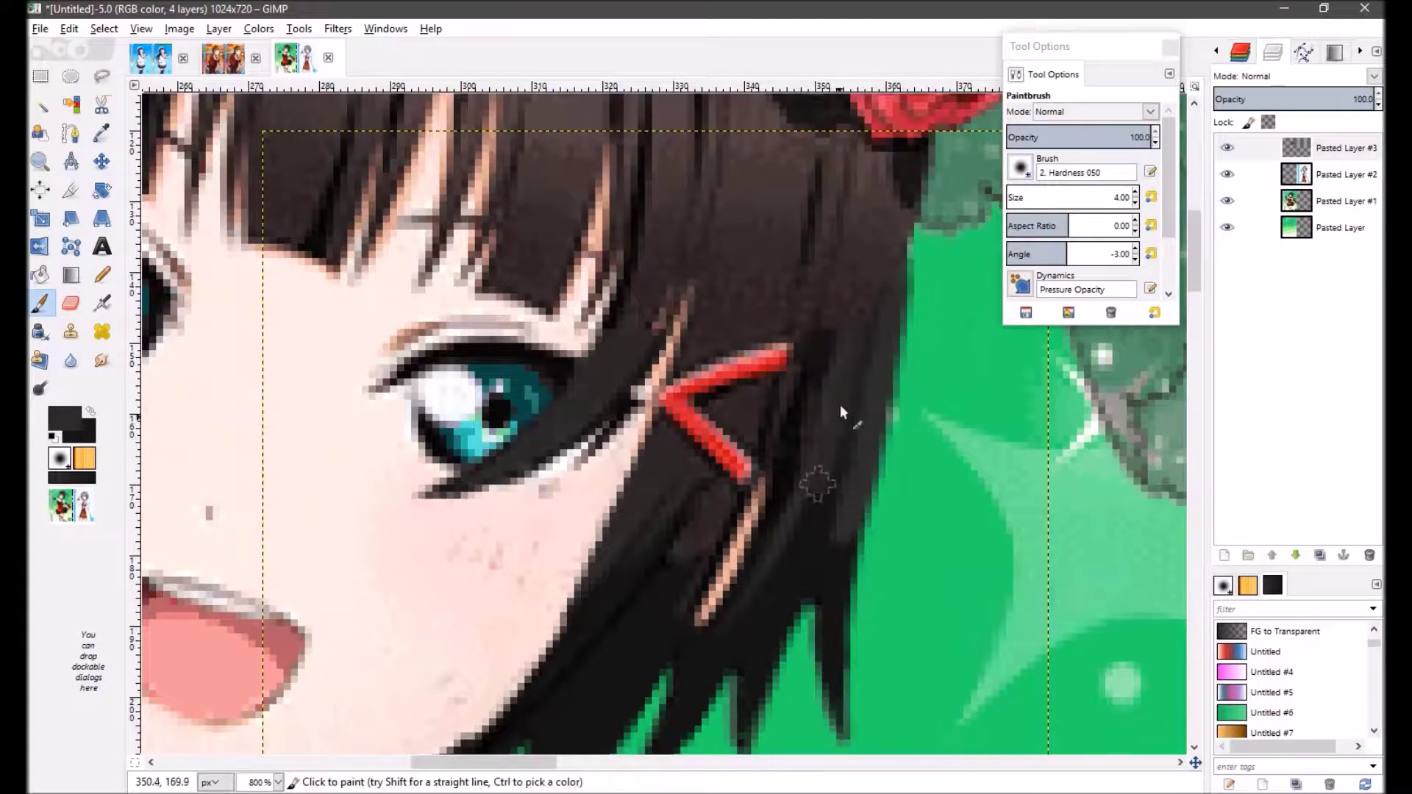
scroll(839, 404, "down", 4)
scroll(750, 475, "up", 5)
Step: Paint over the hair strand crossing the choker rose and neck on Pasted Layer #1 with sampled red and skin colours
left_click(750, 481, "ctrl")
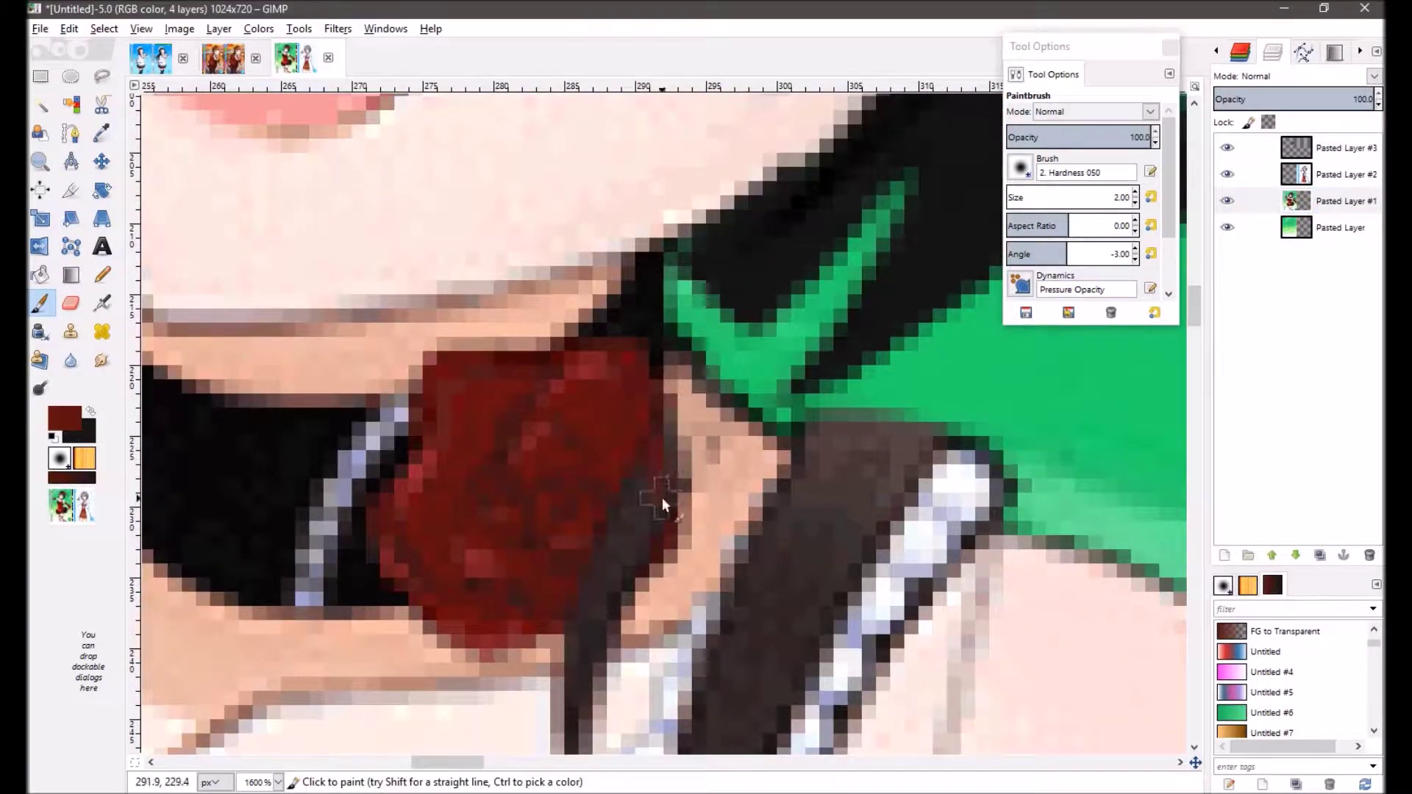
scroll(612, 456, "down", 3)
scroll(609, 418, "down", 5)
left_click(594, 511, "ctrl")
scroll(593, 511, "up", 2)
left_click(743, 451, "ctrl")
scroll(642, 528, "up", 1)
scroll(641, 528, "down", 5)
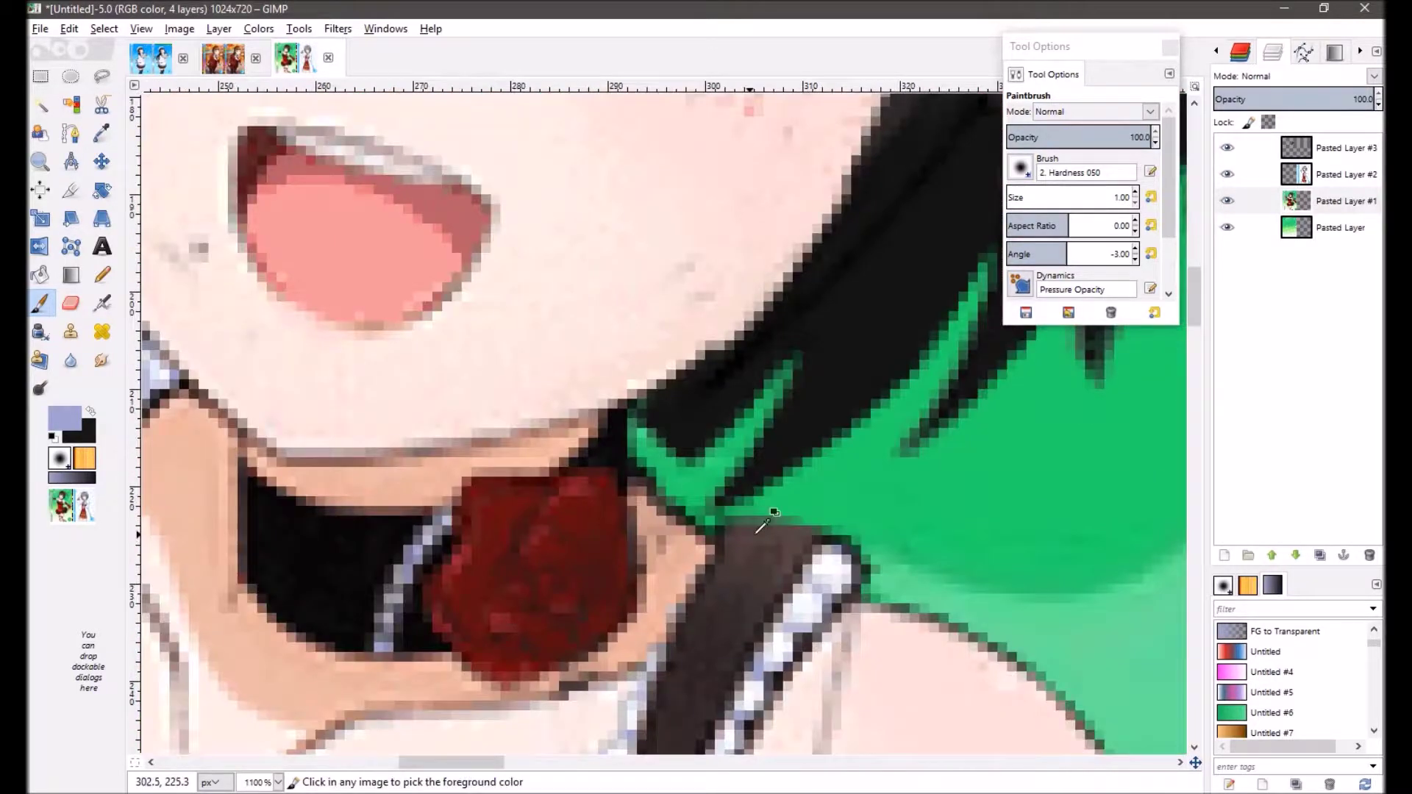
Step: Erase the leftover hair stub above the pearl shoulder strap at size 1
scroll(731, 508, "up", 3)
key("shift+e")
scroll(736, 552, "down", 6)
scroll(1016, 665, "up", 4)
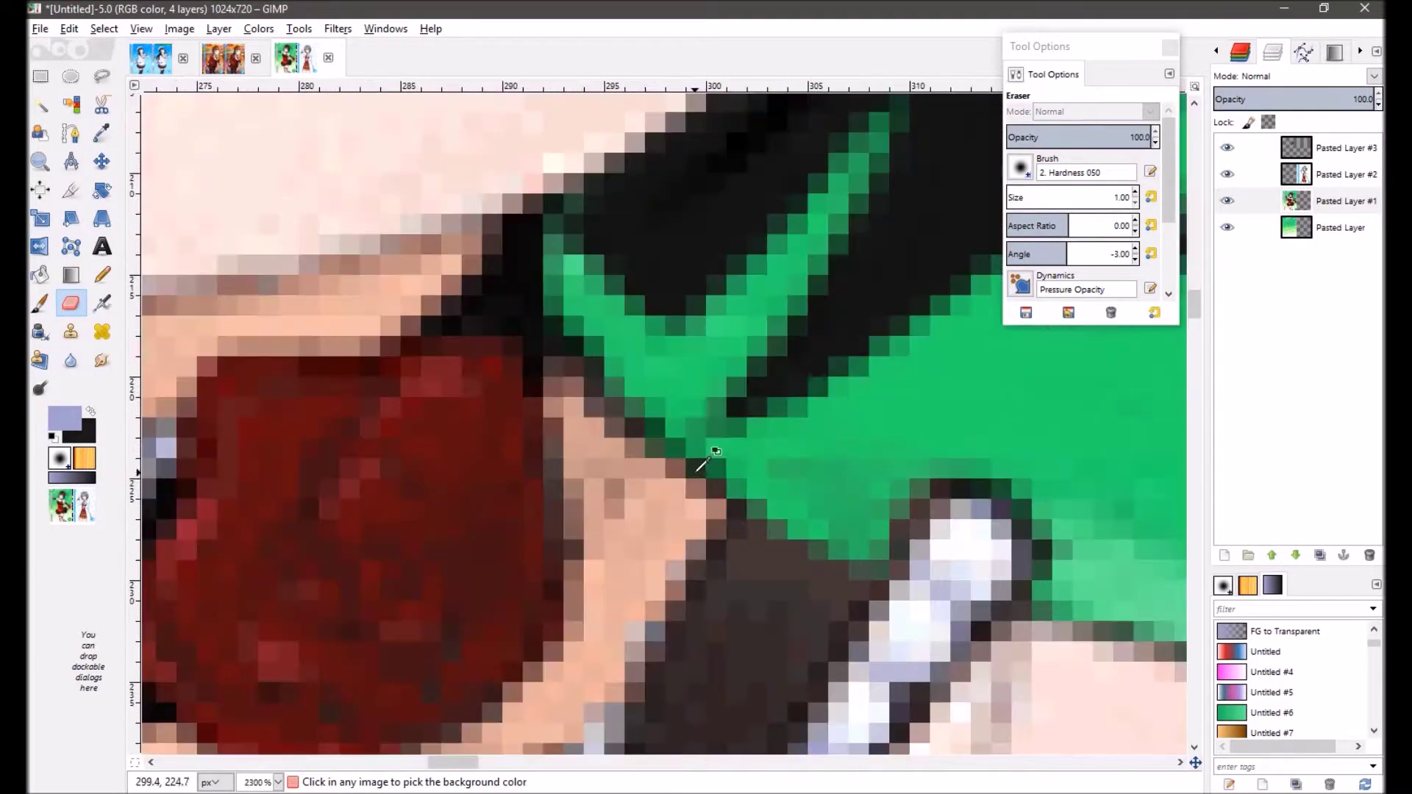
Step: Paint a pearl with a dark outline at the upper end of the strap's inner row, using sampled colours at size 1
key("p")
left_click(885, 558, "ctrl")
scroll(924, 577, "down", 2)
scroll(942, 445, "up", 2)
left_click(941, 445, "ctrl")
scroll(942, 445, "up", 1)
left_click(764, 446, "ctrl")
left_click(845, 421, "ctrl")
scroll(1011, 492, "up", 1)
scroll(771, 495, "down", 2)
Step: Paint a row of white pearls down the strap's inner edge to the red rose at size 1
left_click(833, 549, "ctrl")
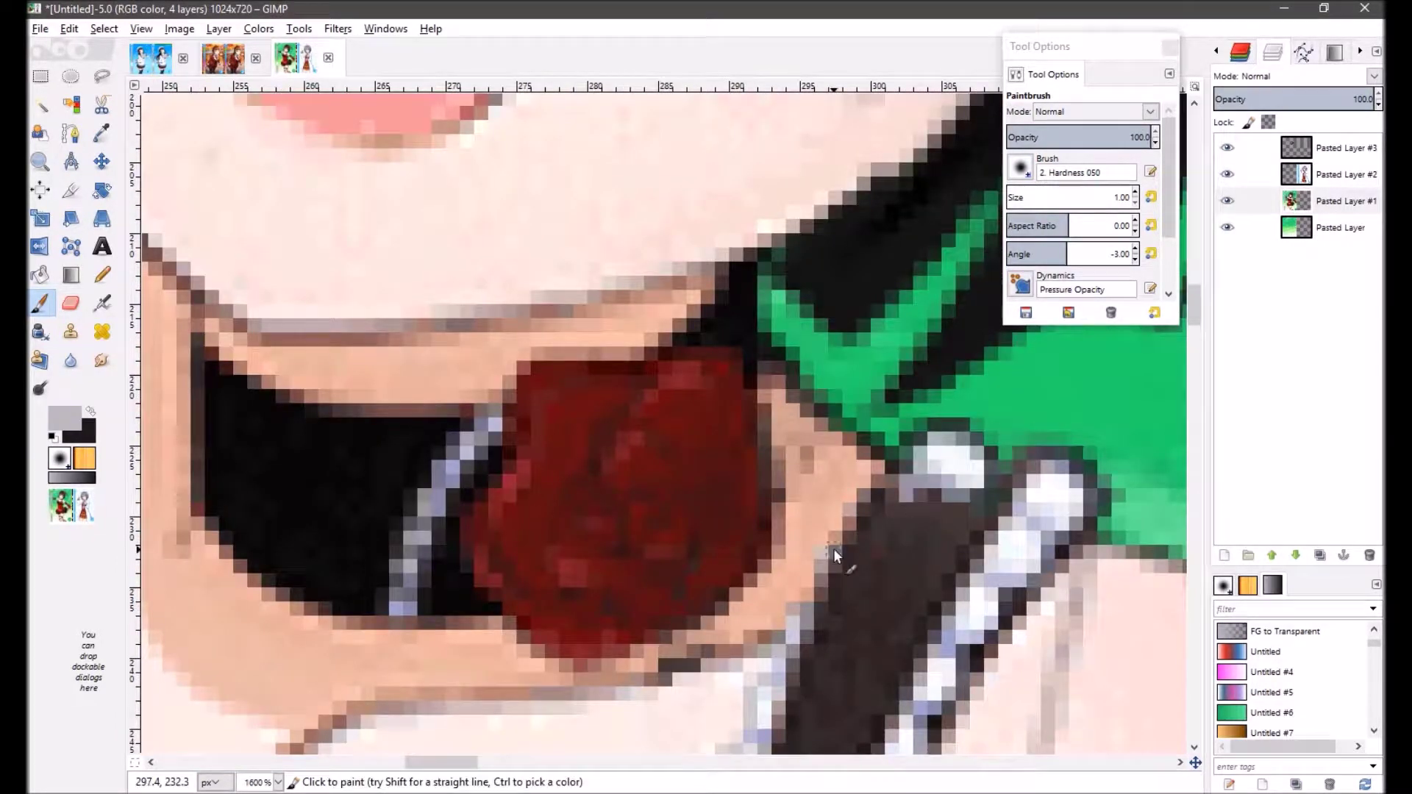
left_click(945, 475, "ctrl")
left_click_drag(905, 519, 846, 570)
scroll(845, 570, "down", 2)
mouse_move(879, 390)
left_mouse_down()
mouse_move(817, 507)
mouse_move(774, 538)
left_mouse_up()
scroll(775, 538, "down", 3)
scroll(846, 515, "up", 3)
left_click_drag(956, 438, 909, 498)
scroll(846, 530, "down", 3)
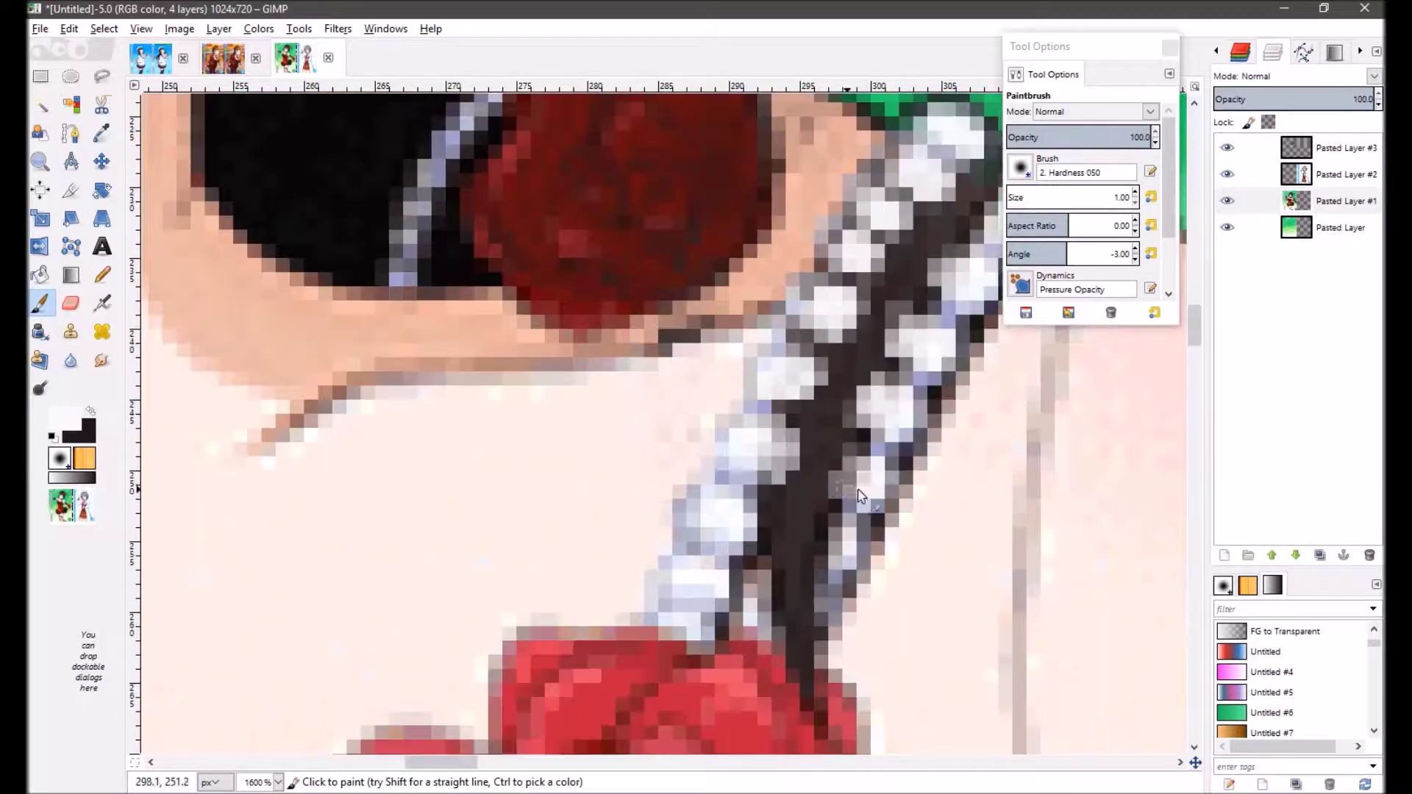
Step: Paint the covered pearls of the strap's outer row in white over the remaining dark hair
scroll(803, 606, "down", 4)
scroll(856, 535, "up", 6)
scroll(855, 536, "up", 1)
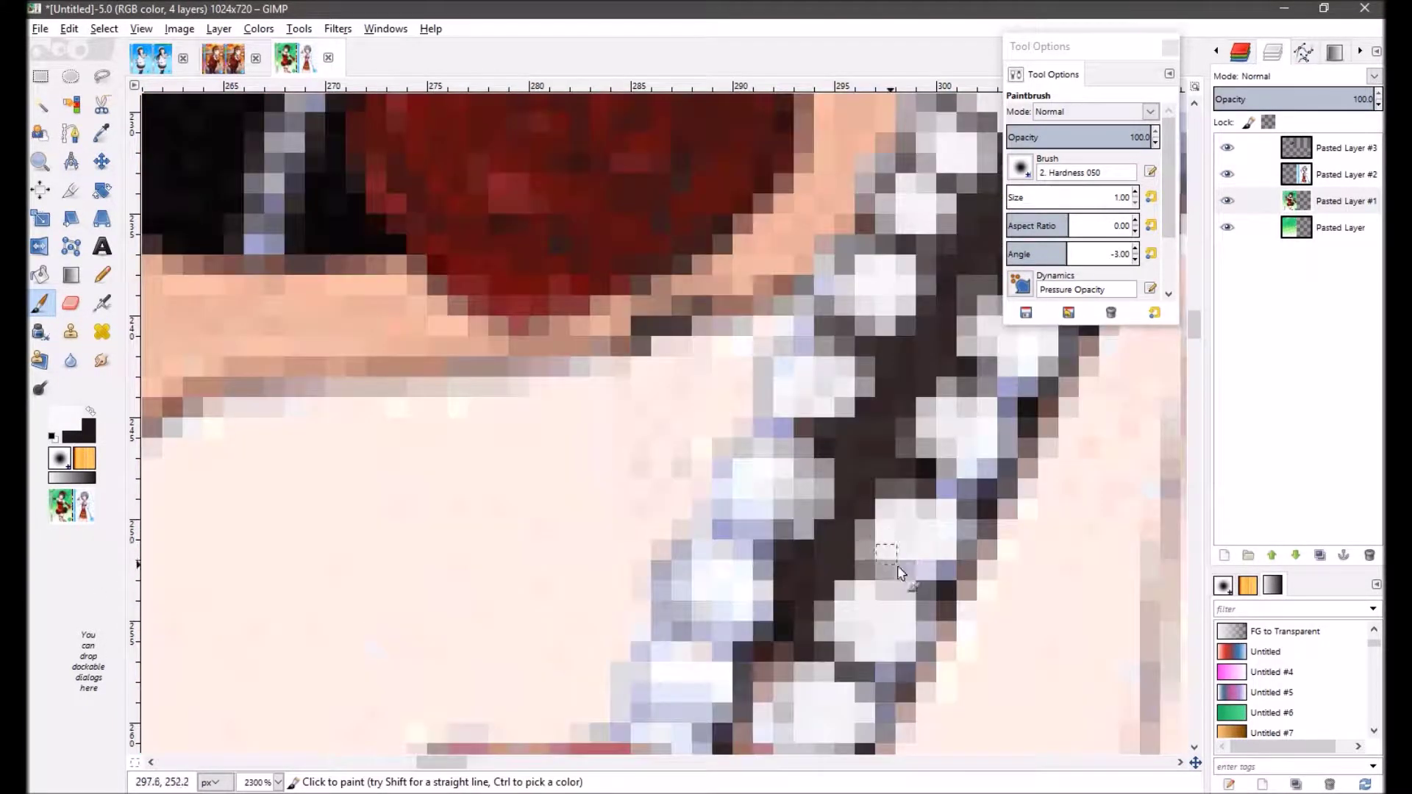
scroll(1000, 426, "up", 3)
scroll(962, 522, "up", 2)
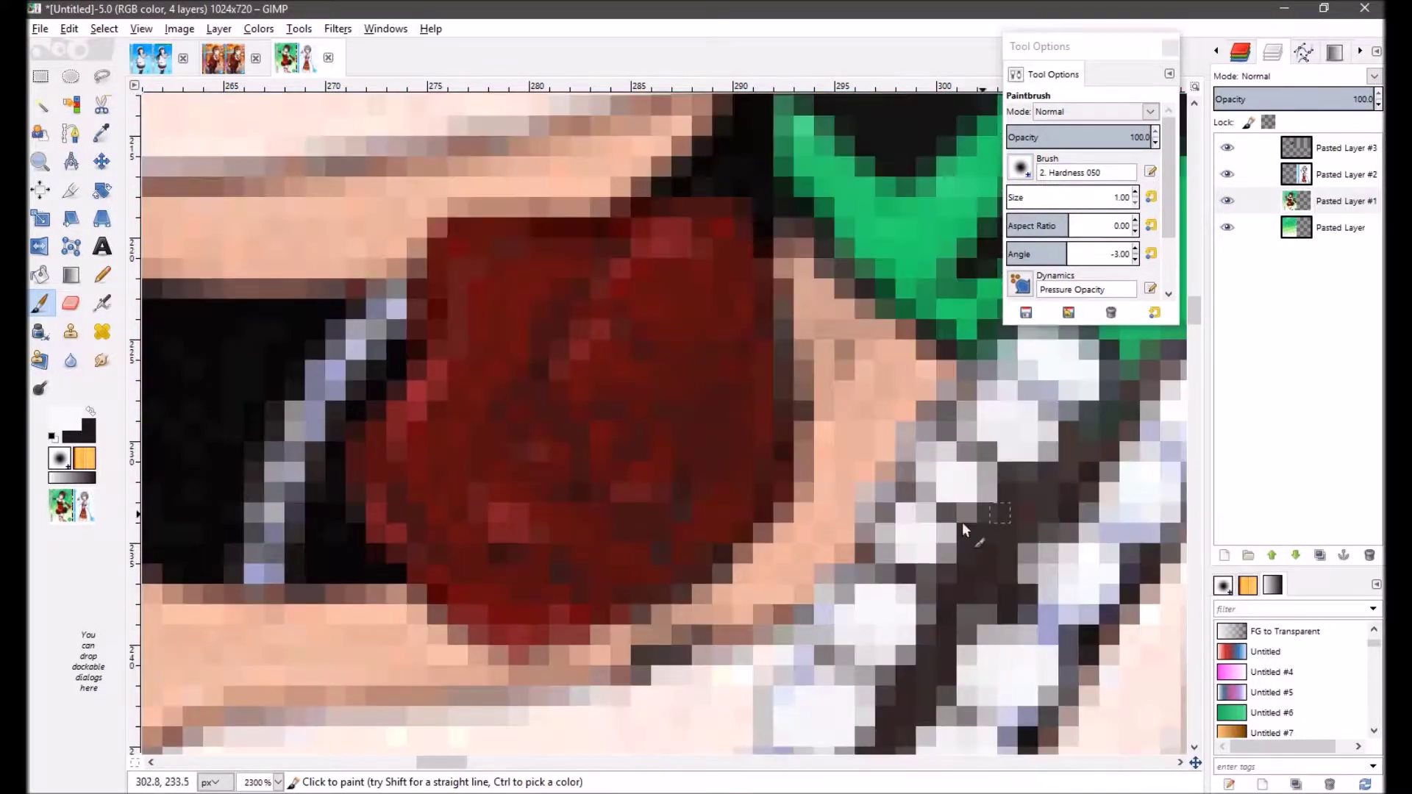
Step: Shade the edges and gaps of the inner-row pearls with sampled lavender at size 1
left_click(983, 457, "ctrl")
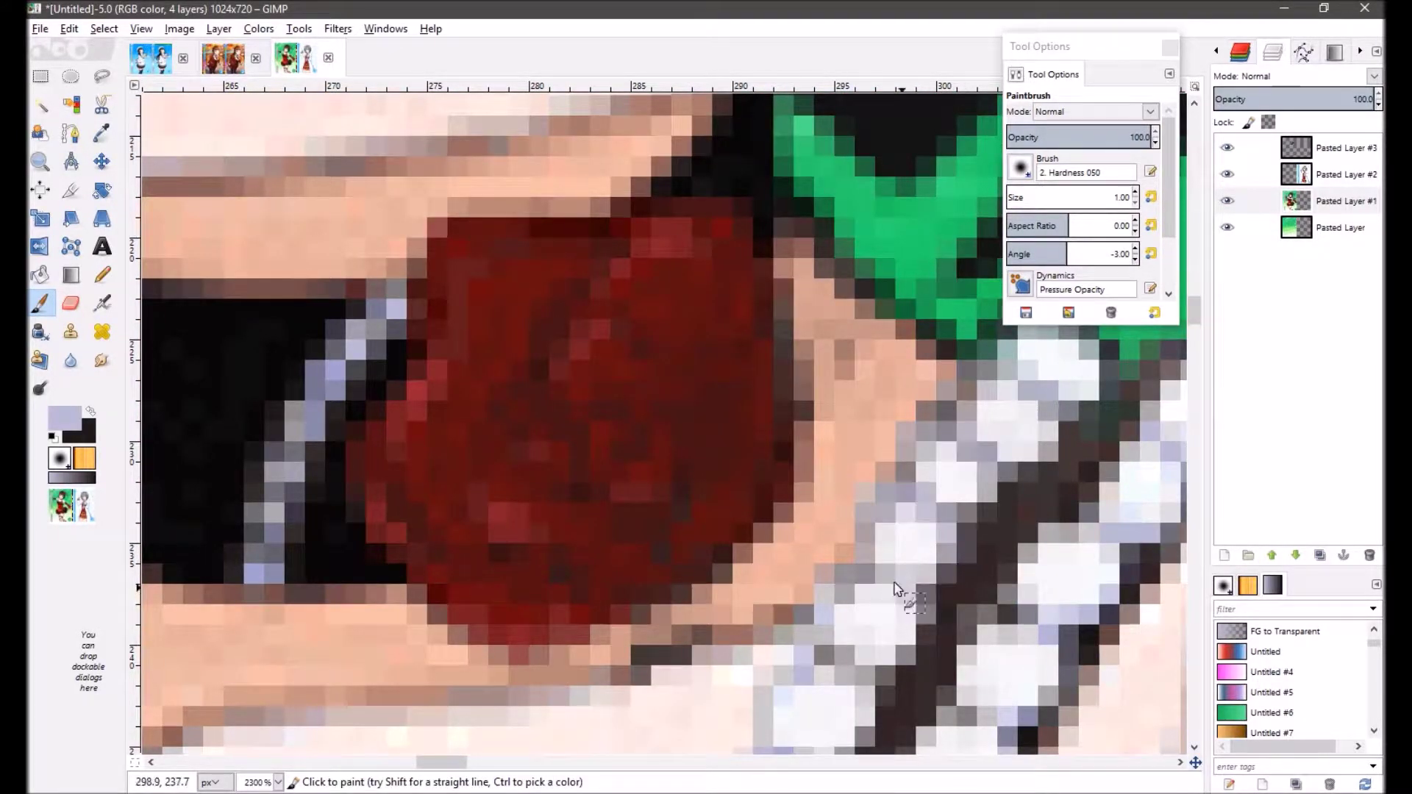
scroll(901, 590, "left", 2)
scroll(901, 589, "down", 5)
left_click(829, 468, "ctrl")
scroll(898, 466, "up", 6)
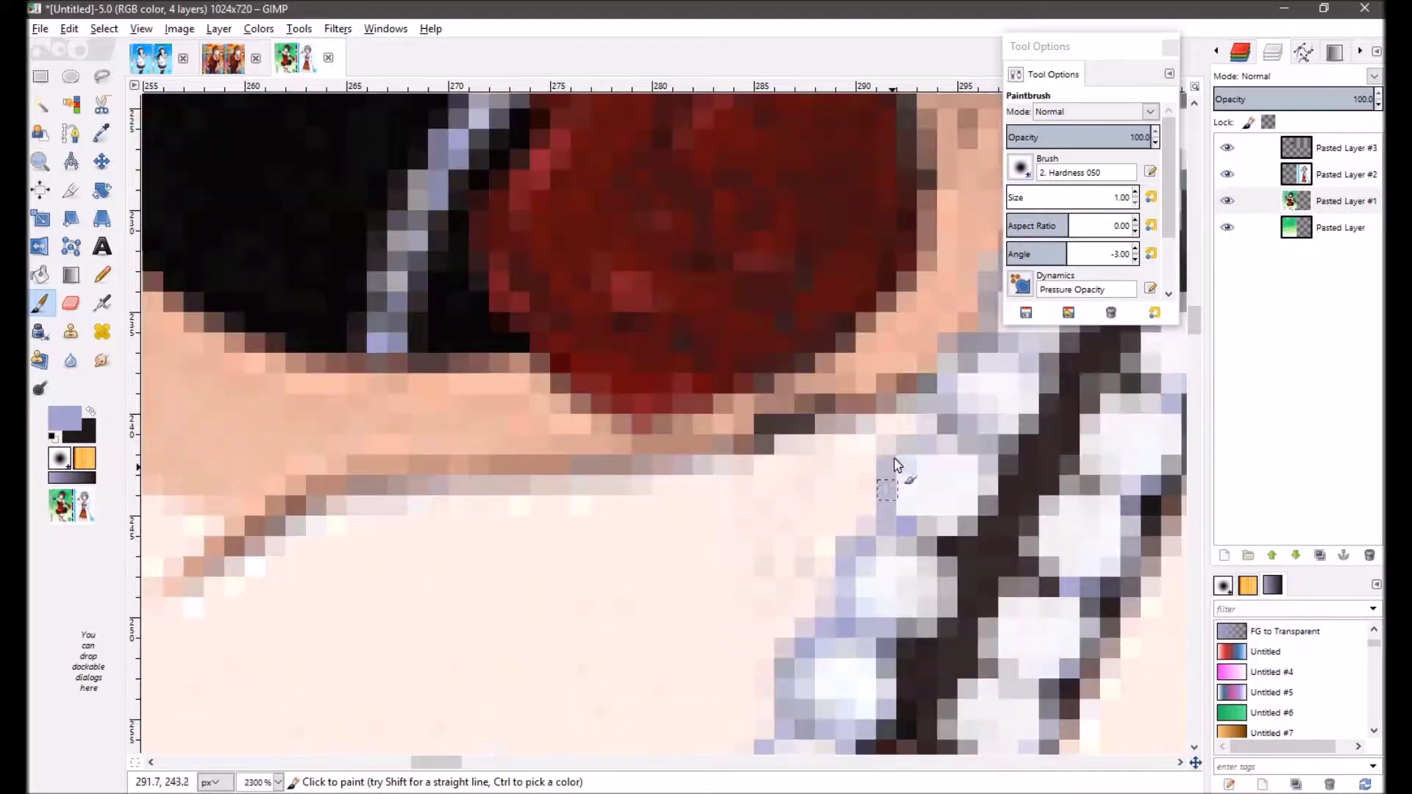
scroll(662, 515, "down", 10)
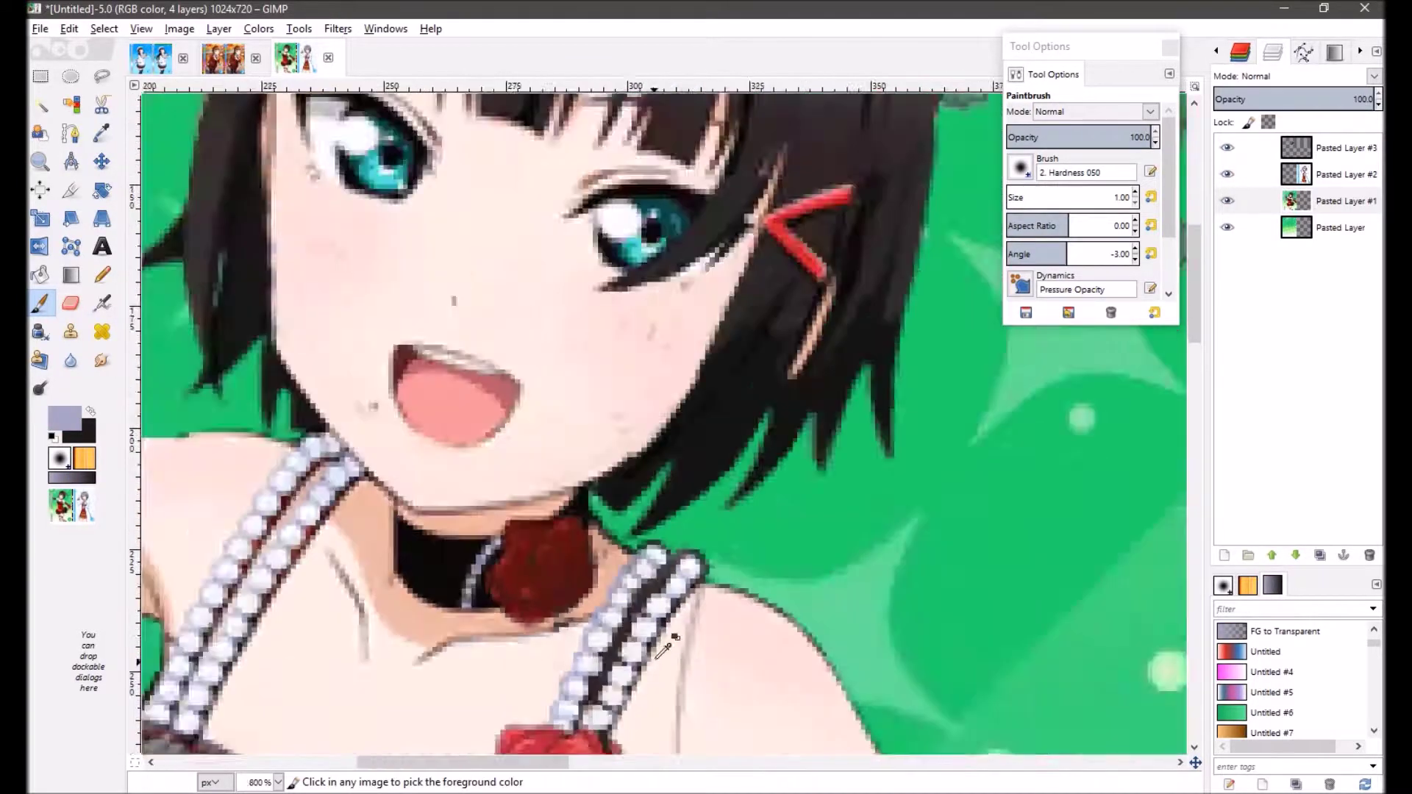
Step: Fill the gap between the two pearl rows with sampled skin colour and outline the pearls in lavender and dark grey
scroll(836, 324, "up", 10)
left_click(620, 382, "ctrl")
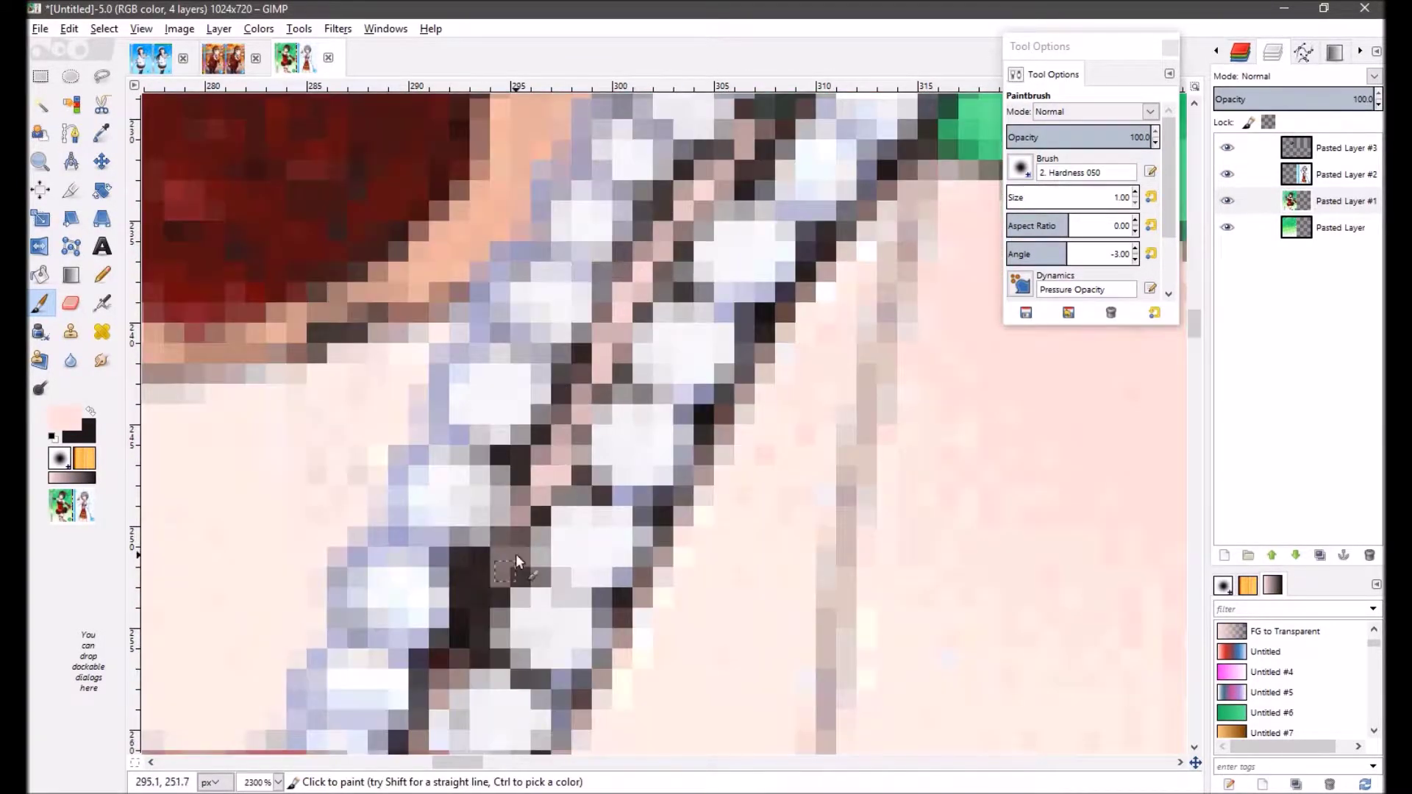
left_click(470, 419, "ctrl")
scroll(676, 448, "up", 2)
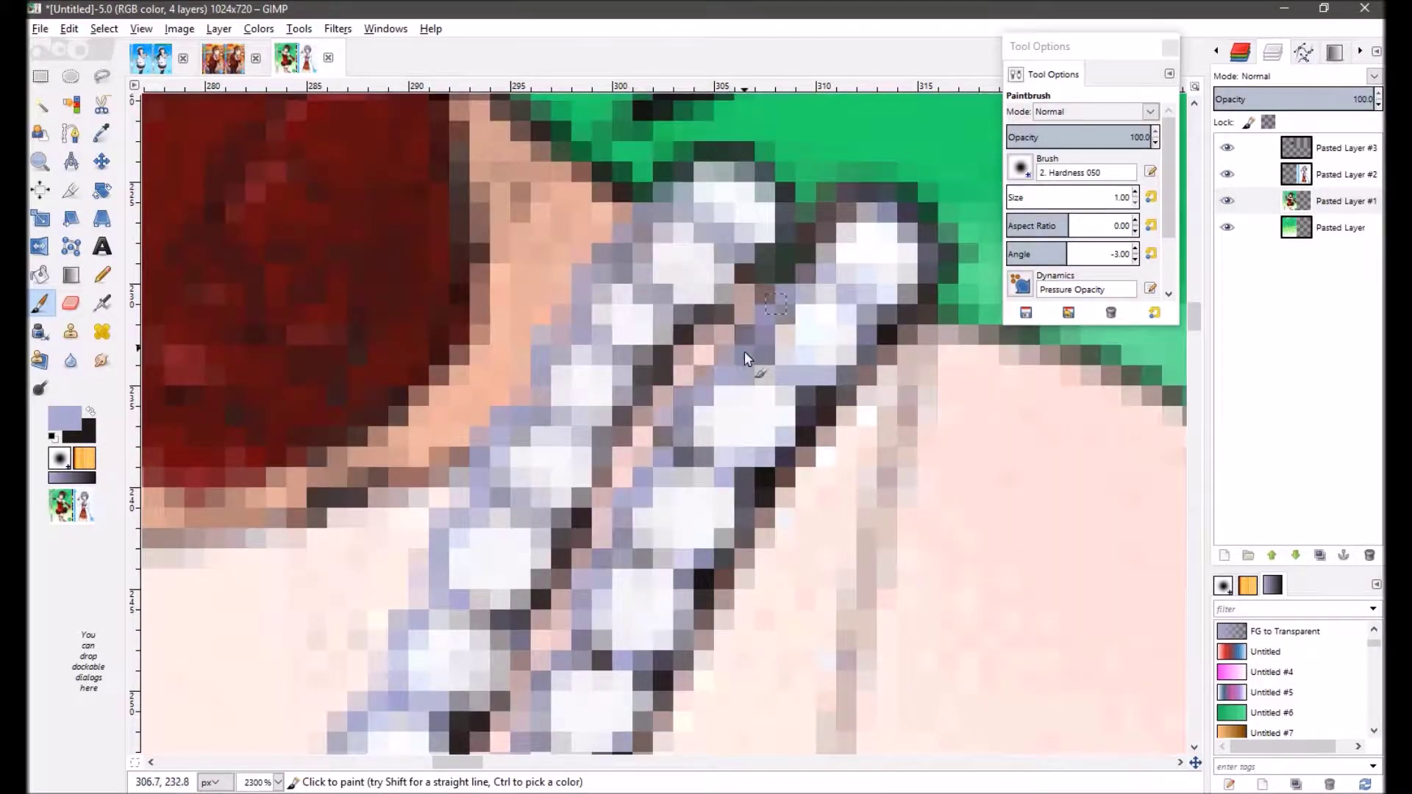
left_click(718, 306, "ctrl")
scroll(718, 306, "down", 1)
scroll(724, 445, "up", 3)
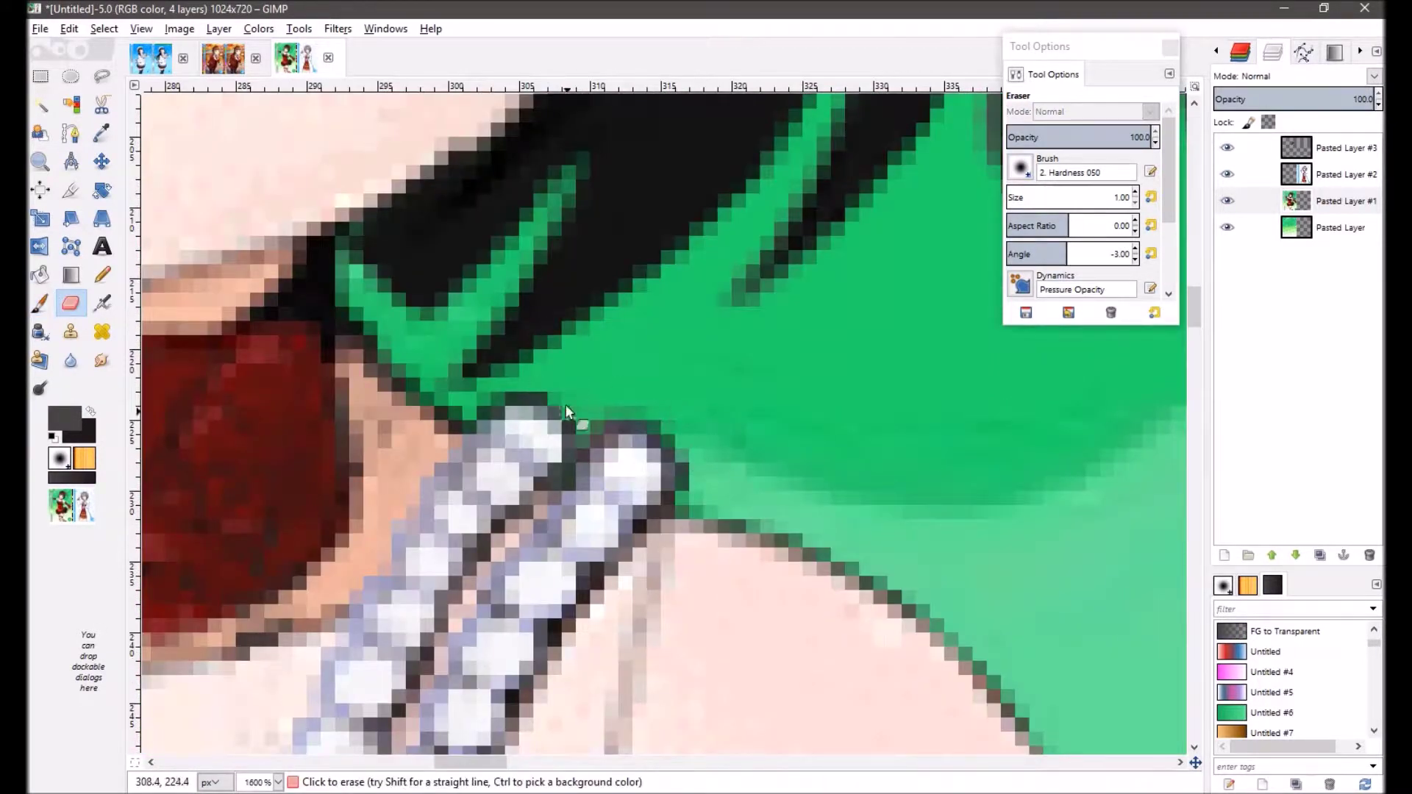
Step: Clean up the strap tops and paint sampled skin colour between the lower pearls above the red rose
scroll(762, 469, "down", 7)
scroll(597, 367, "up", 8)
left_click(597, 368, "ctrl")
left_click(597, 368, "ctrl")
mouse_move(515, 397)
left_mouse_down()
mouse_move(514, 485)
mouse_move(598, 451)
mouse_move(469, 439)
left_mouse_up()
scroll(640, 426, "up", 1)
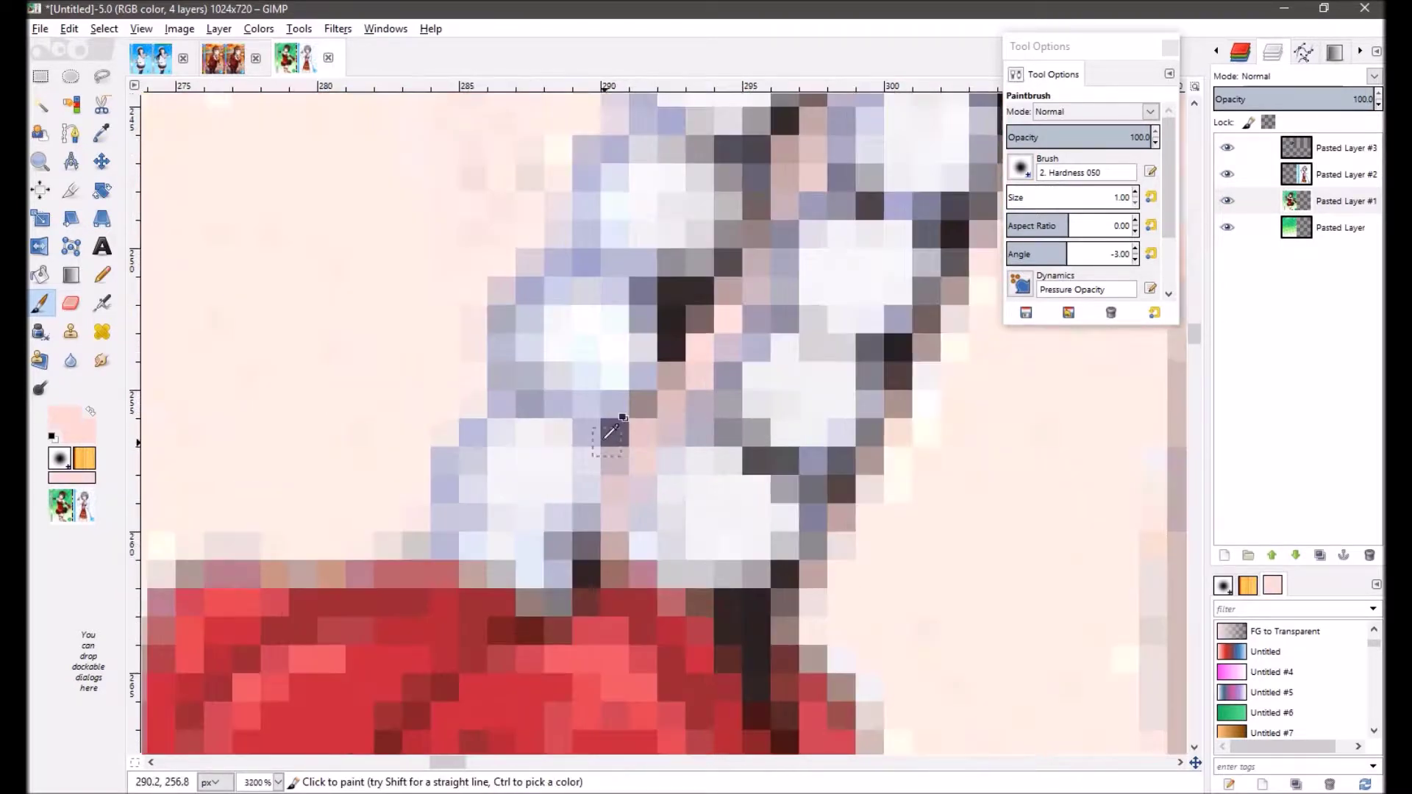
Step: Replace the dark pixels left between the lower strap pearls with sampled brown and lavender
scroll(846, 471, "down", 2)
left_click(833, 503, "ctrl")
scroll(833, 502, "up", 4)
left_click(892, 488, "ctrl")
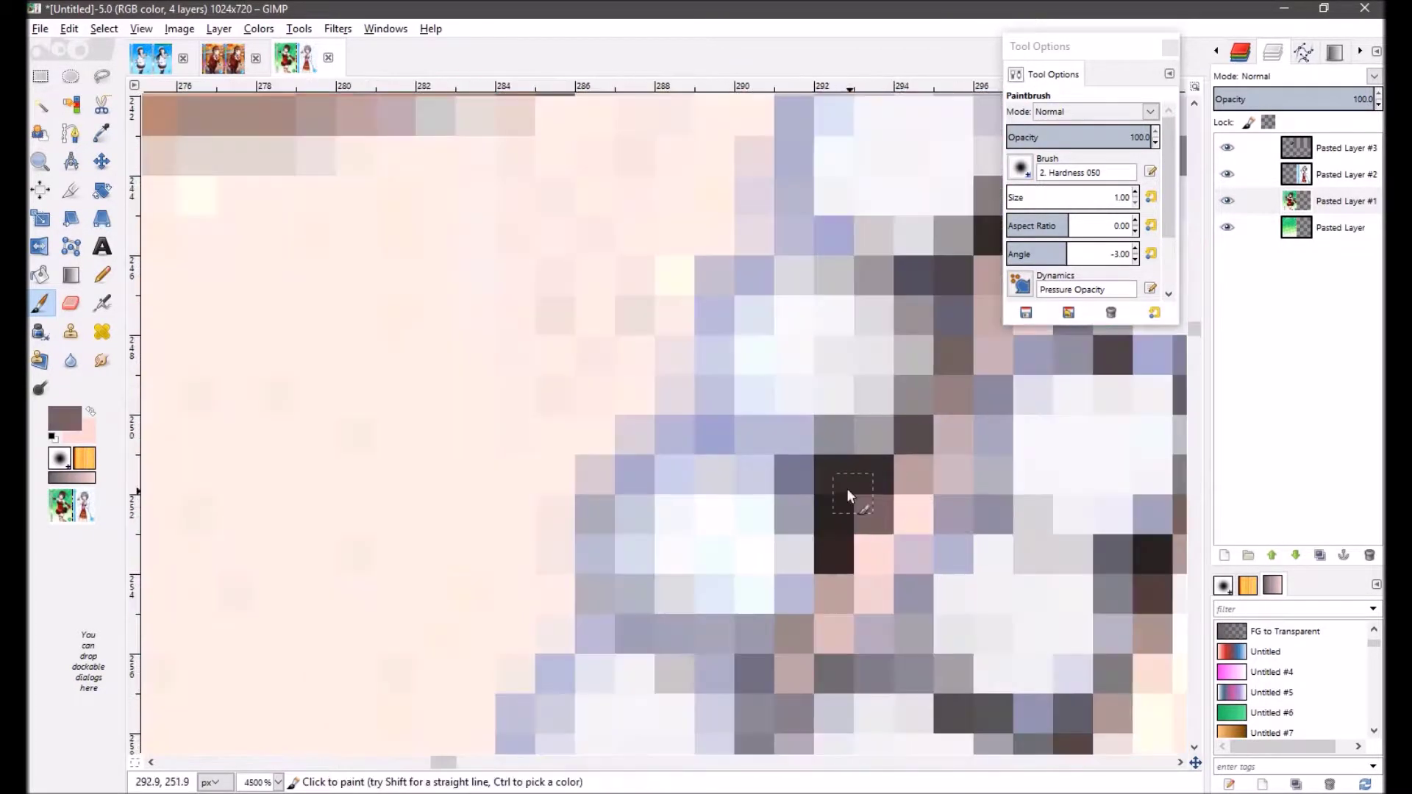
mouse_move(886, 488)
left_mouse_down()
mouse_move(841, 390)
mouse_move(703, 441)
left_mouse_up()
scroll(702, 442, "down", 6)
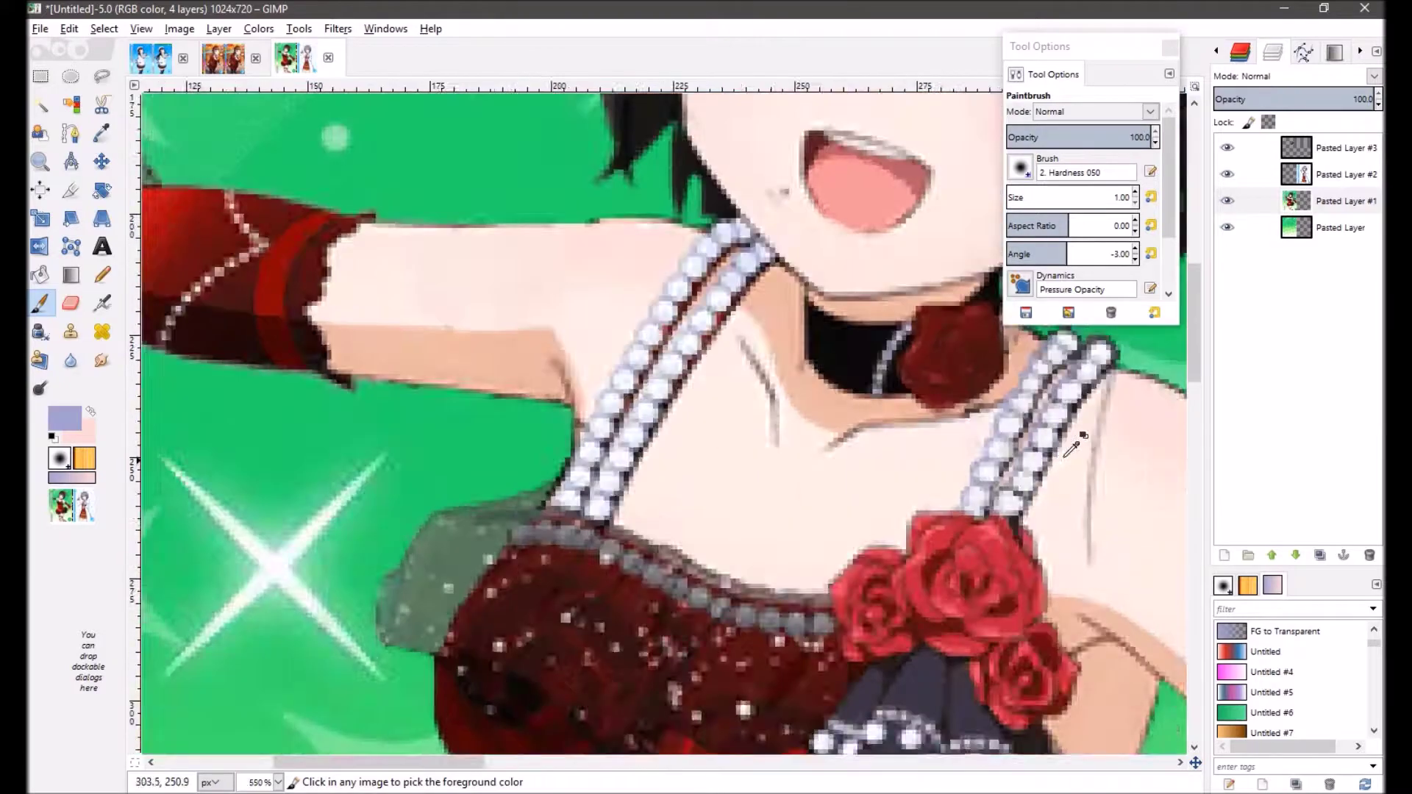
Step: Touch up the neck skin between the choker rose and the pearl strap with sampled skin colour at size 1
scroll(911, 394, "up", 6)
scroll(835, 425, "down", 4)
scroll(824, 353, "up", 2)
left_click(819, 301, "ctrl")
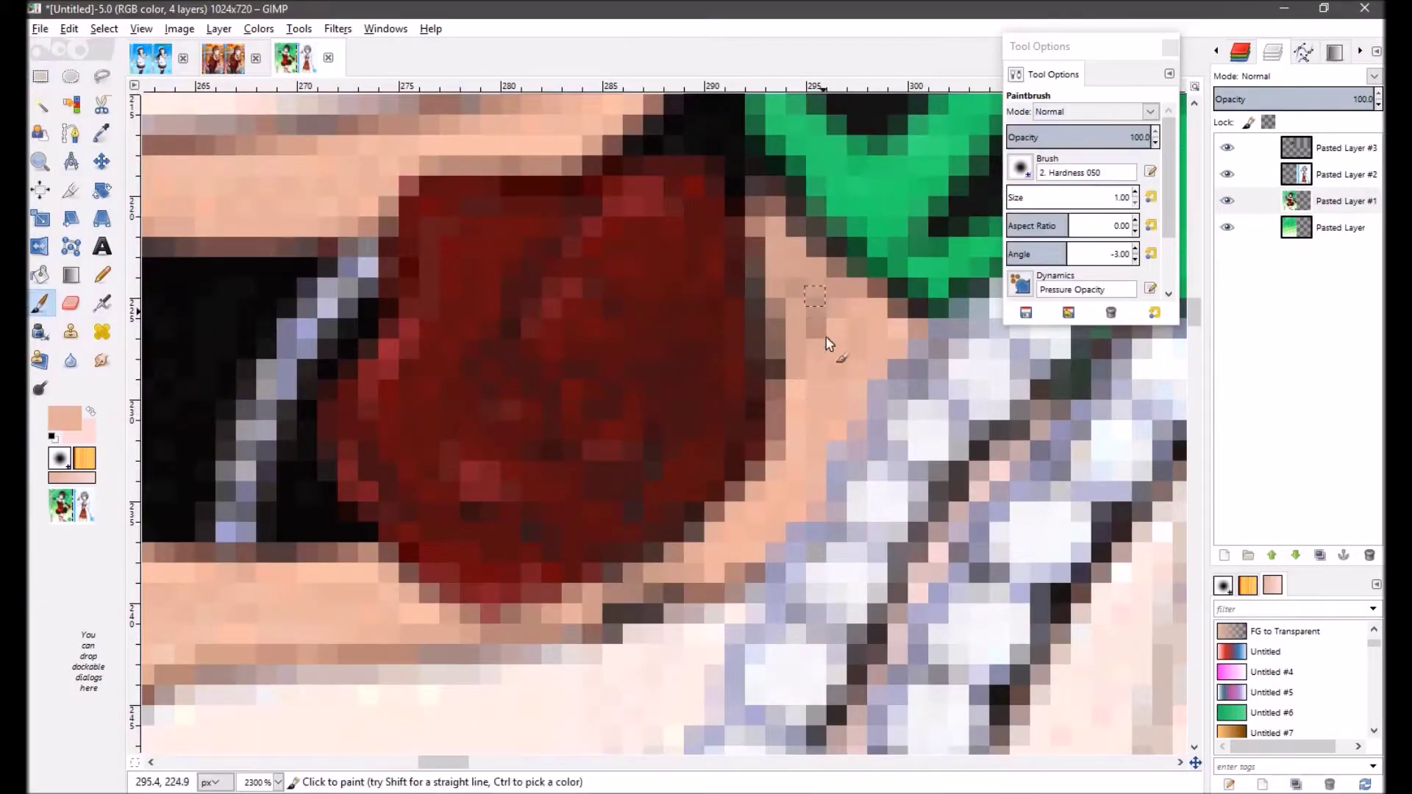
scroll(809, 324, "down", 1)
key("shift+e")
scroll(841, 311, "down", 2)
scroll(916, 333, "up", 1)
scroll(916, 333, "down", 5)
Step: Merge Pasted Layer #3 down into Pasted Layer #1 and hide Pasted Layer #2
key("r")
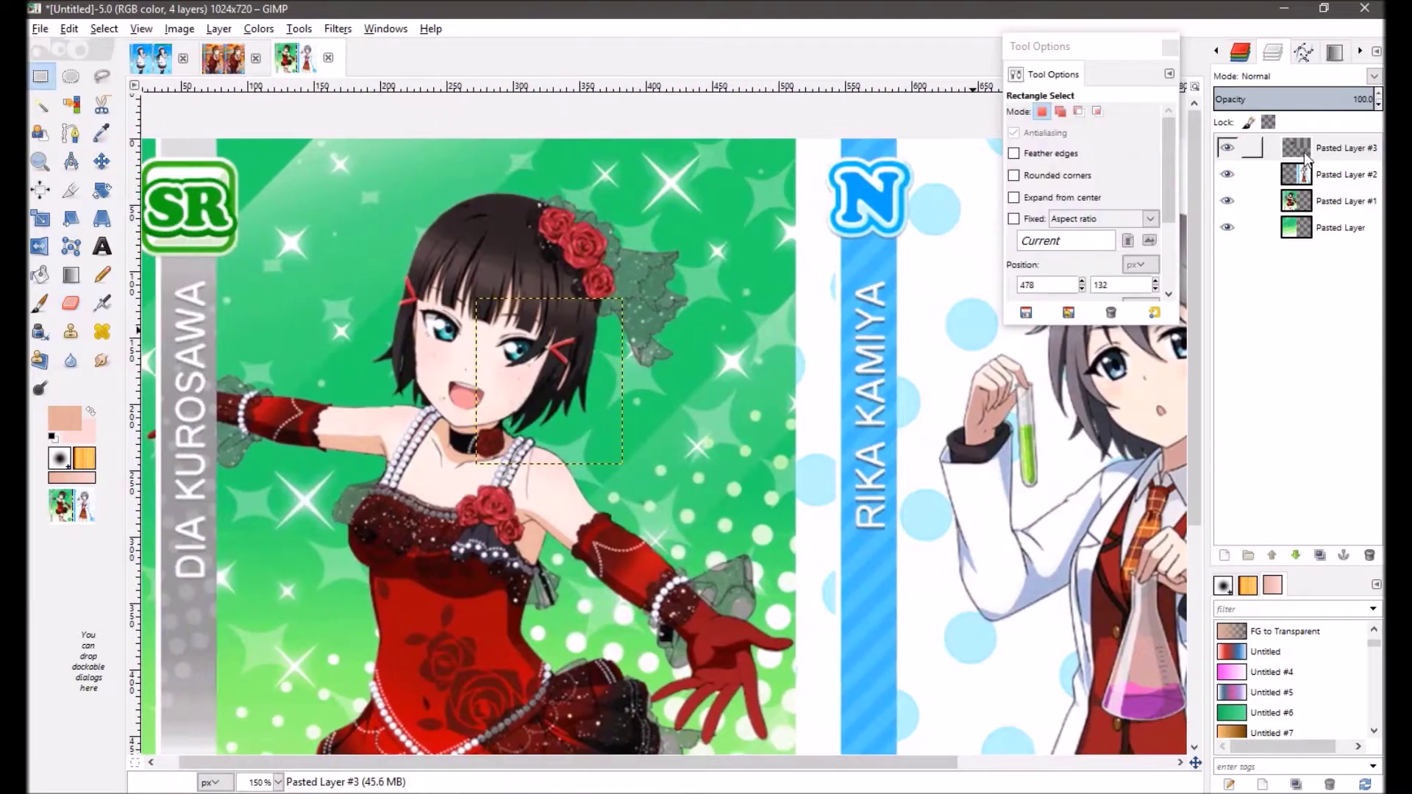
right_click(1250, 175)
left_click(1277, 322)
Step: Adjust the colour of a small selected area near the bodice's green ribbon on Pasted Layer #1
scroll(553, 586, "up", 6)
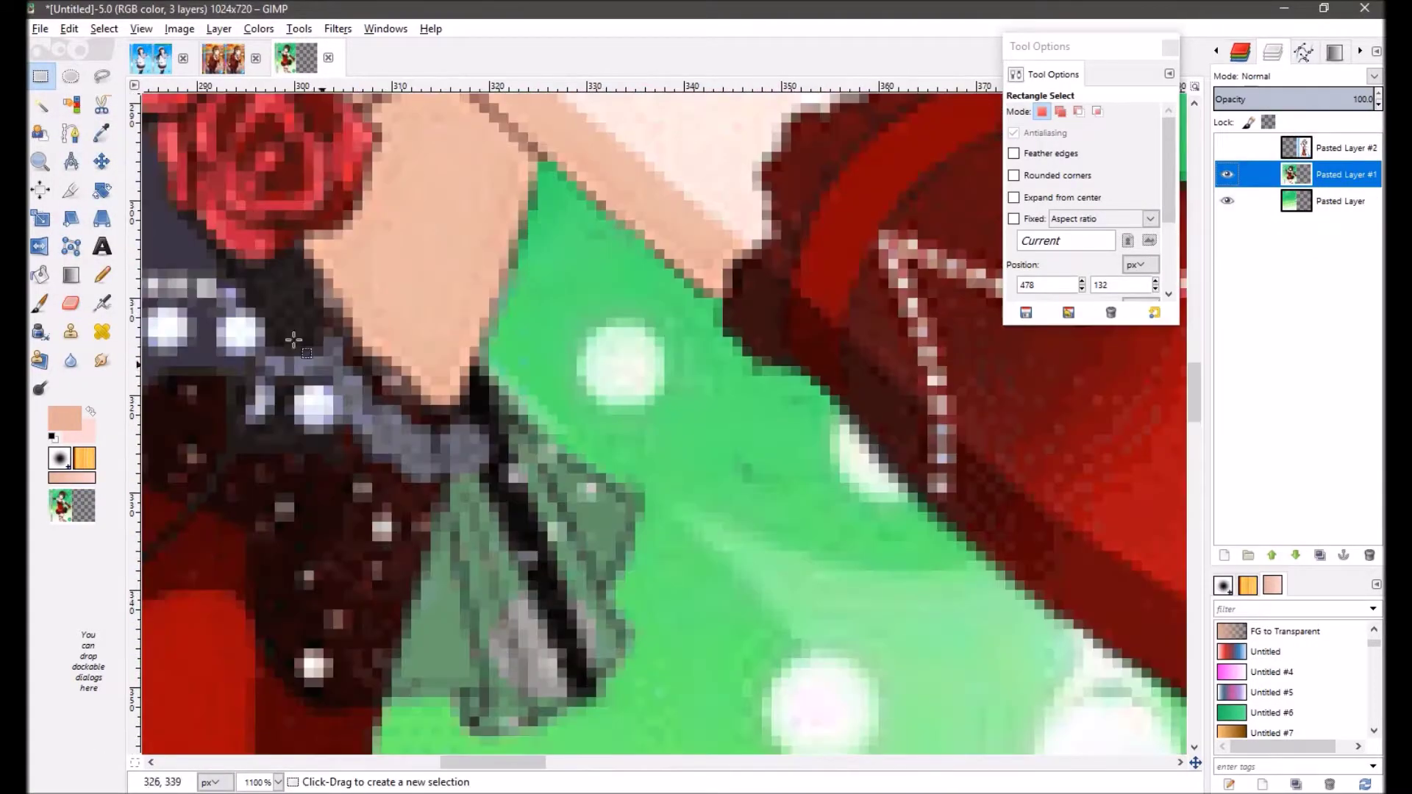
key("f")
left_click(259, 28)
left_click(317, 92)
mouse_move(984, 292)
left_mouse_down()
mouse_move(1030, 292)
mouse_move(985, 292)
left_mouse_up()
left_click(1013, 349)
key("r")
Step: Airbrush white on the background dots around the glove's translucent ribbon at size 3
scroll(181, 266, "down", 4)
scroll(181, 267, "up", 4)
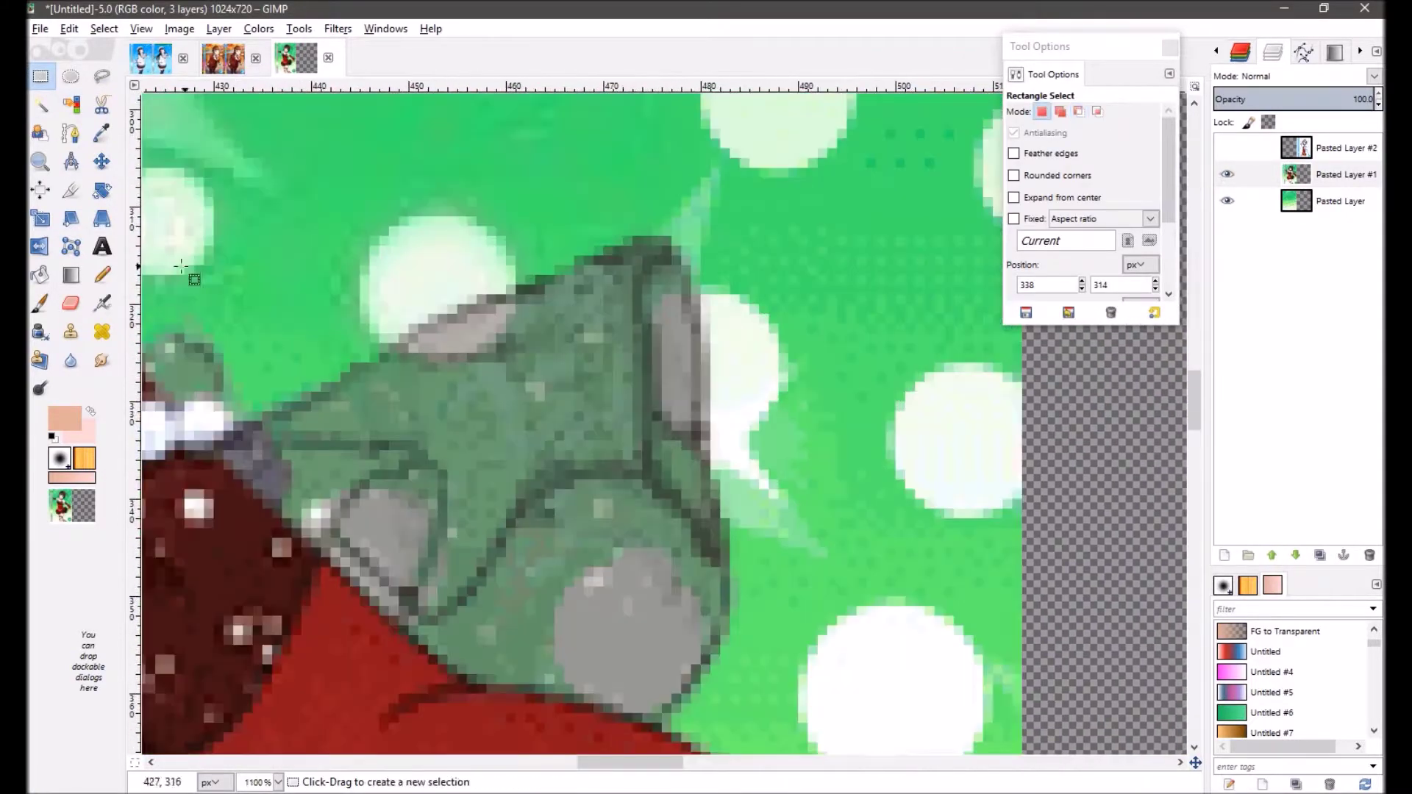
key("a")
key("d")
scroll(640, 441, "down", 2)
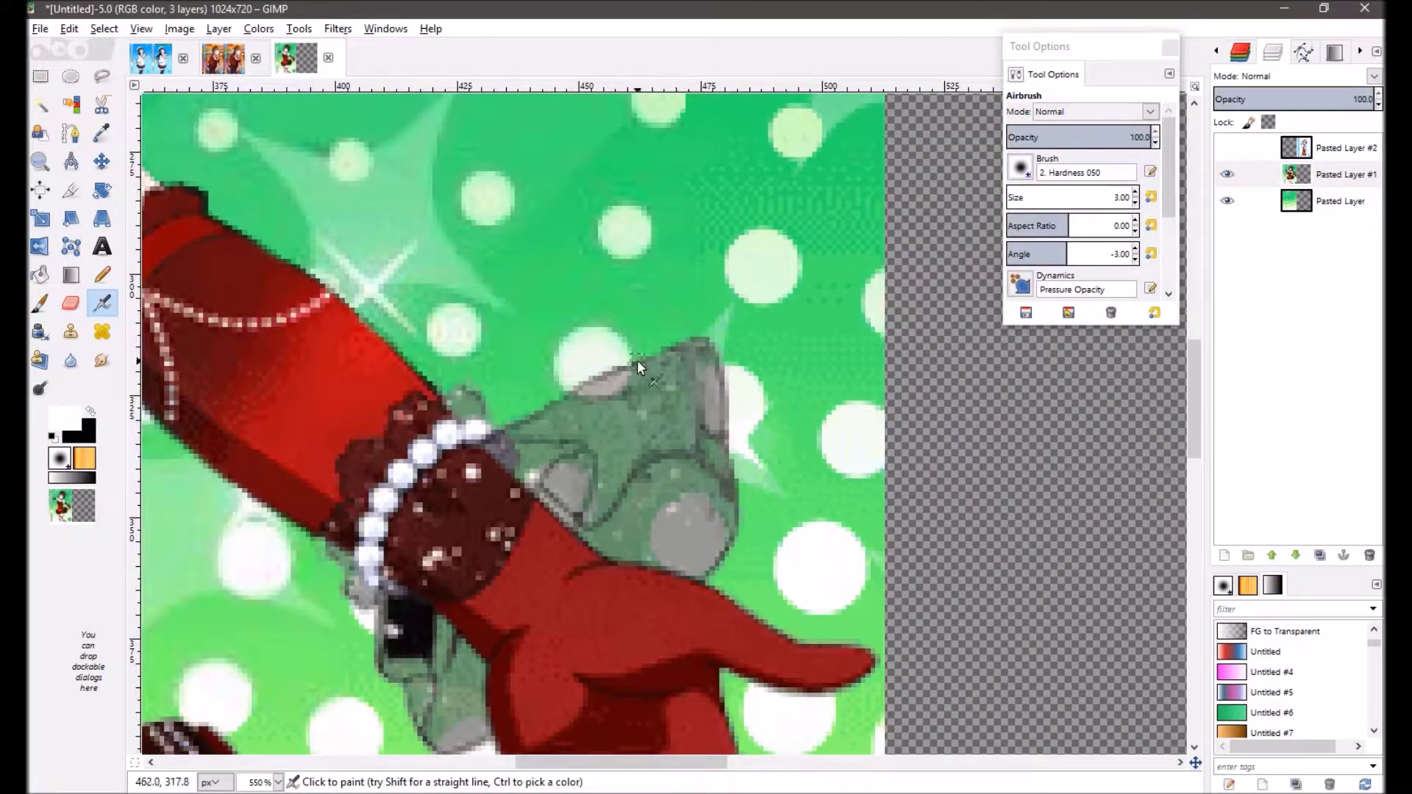
scroll(637, 360, "down", 6)
scroll(637, 360, "up", 9)
Step: Paint sampled green tones over the flaws in the glove's translucent ribbon
left_click(628, 519, "ctrl")
key("p")
scroll(611, 345, "left", 1)
left_click(652, 444, "ctrl")
scroll(652, 444, "down", 1)
left_click(757, 577, "ctrl")
scroll(757, 577, "down", 7)
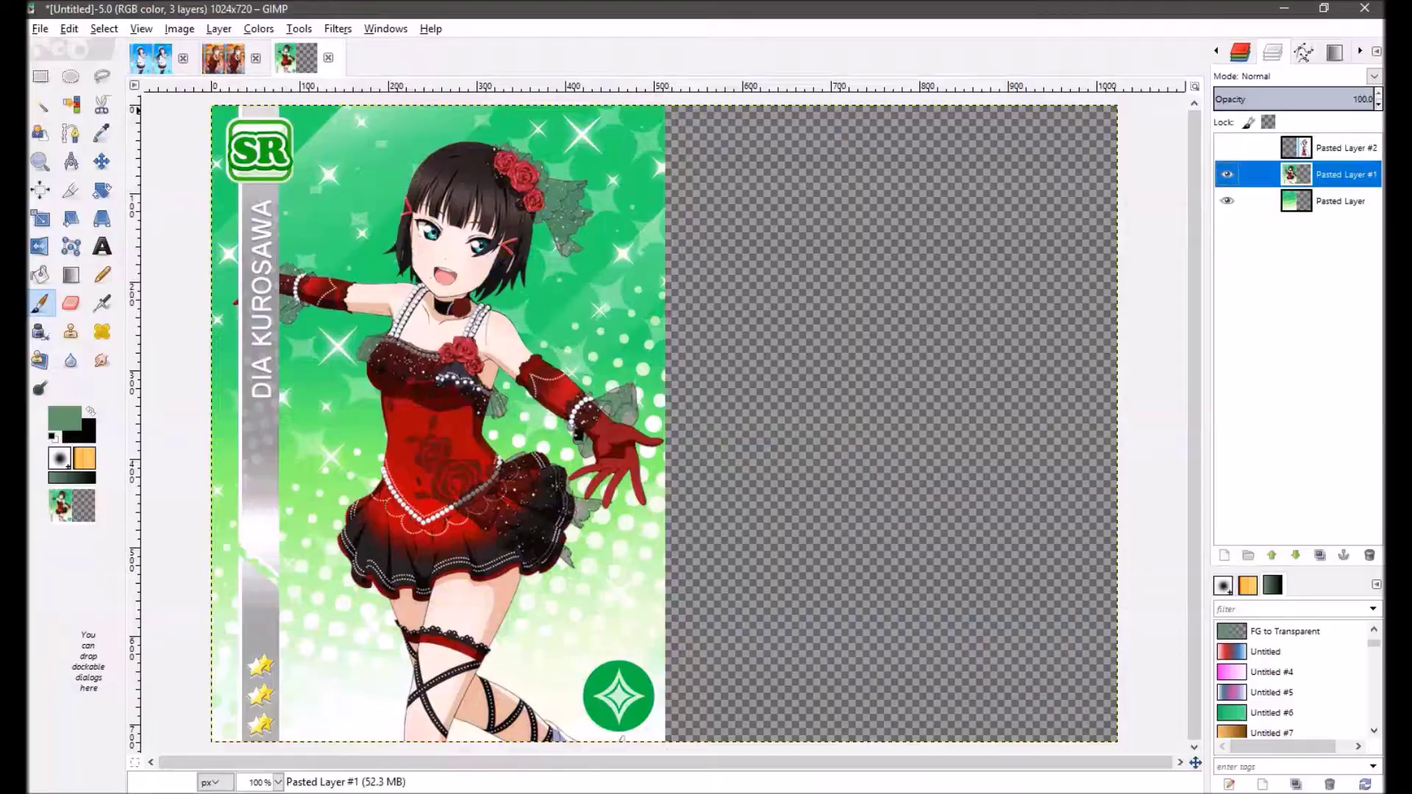
Step: Paste the original long-haired card as a new layer beside the edited card
key("ctrl+v")
key("shift+ctrl+n")
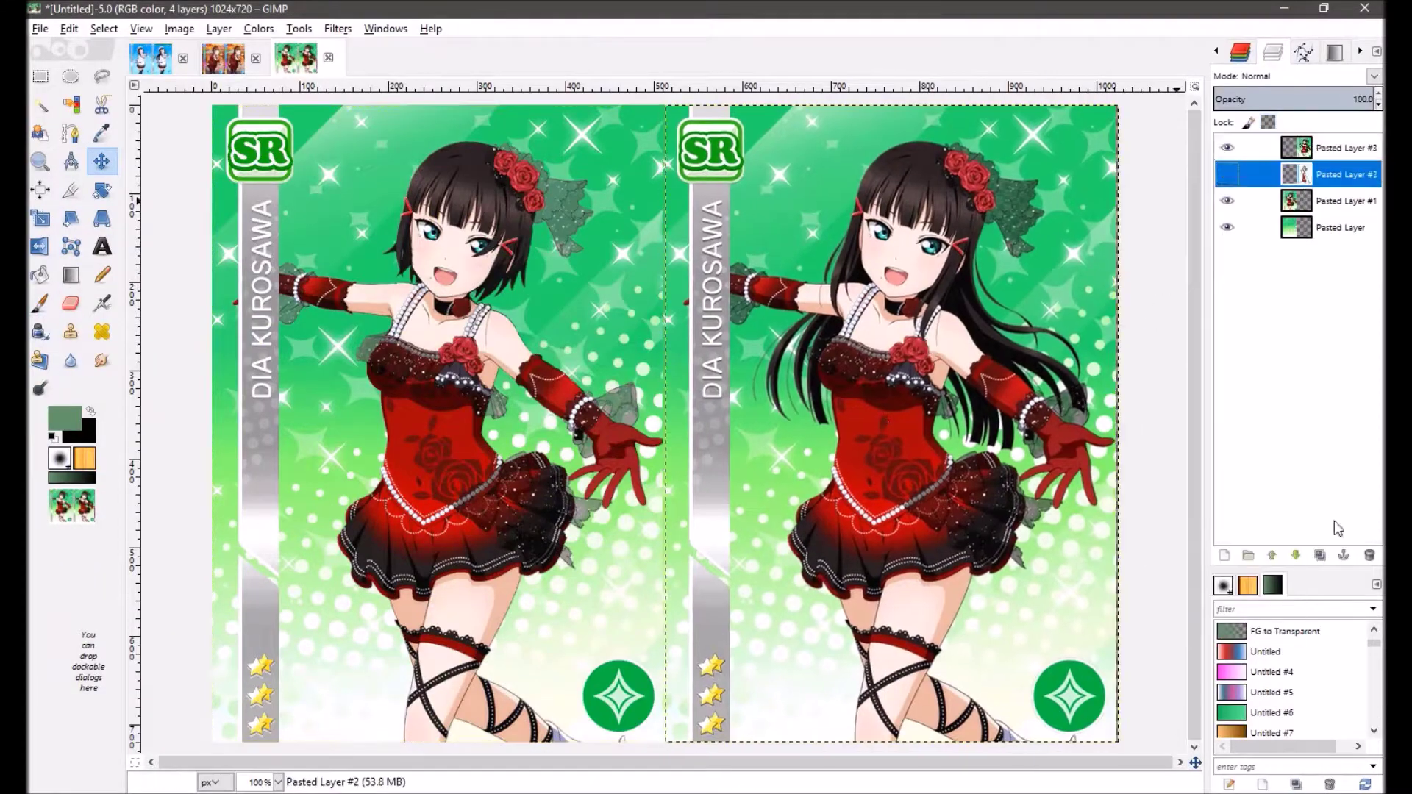
Step: Merge the edited card's layers into one and resize the canvas to 512 x 720 around that card
right_click(1337, 528)
left_click(1162, 369)
left_click(179, 27)
left_click(746, 583)
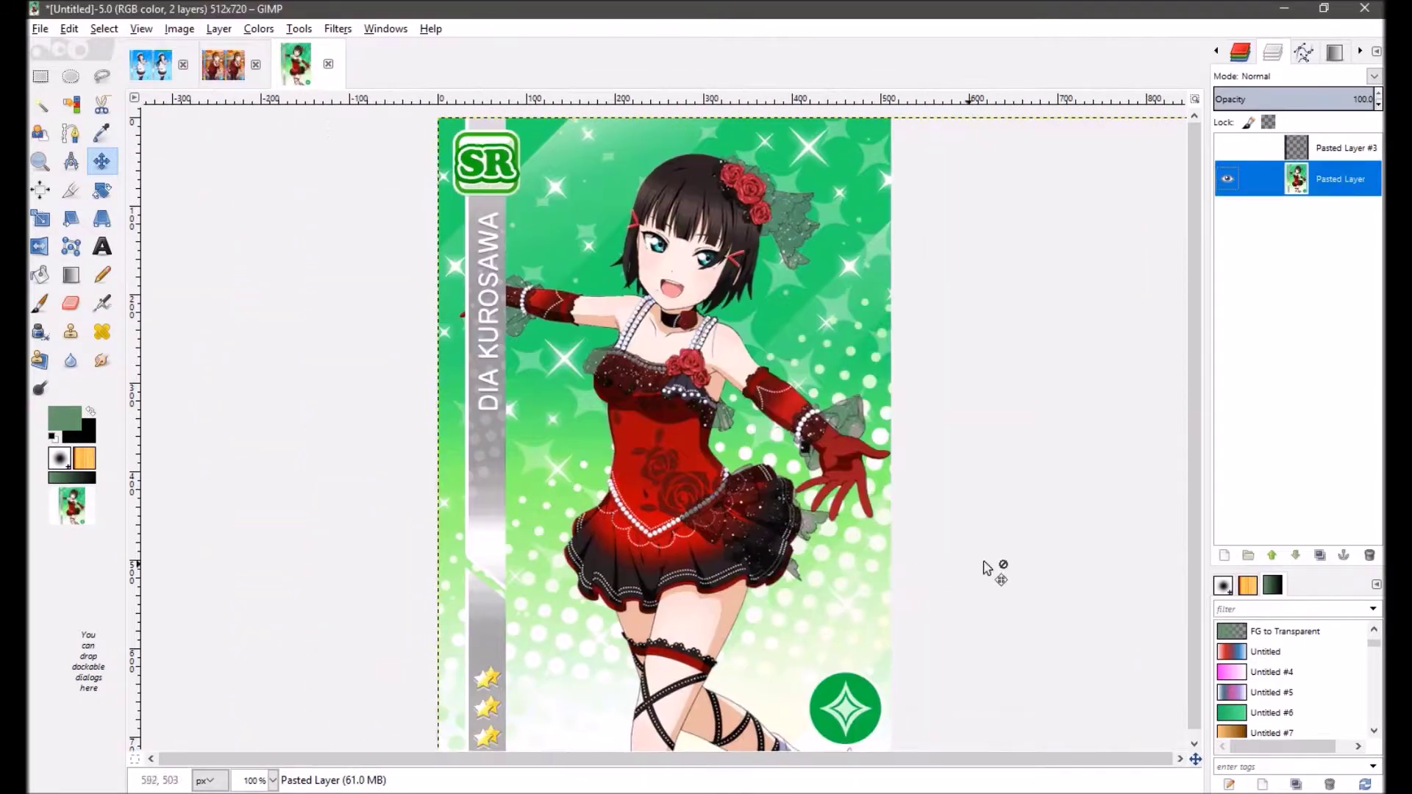
scroll(920, 456, "down", 1)
Step: Switch to Firefox and open the stopwatch search page
left_click(40, 76)
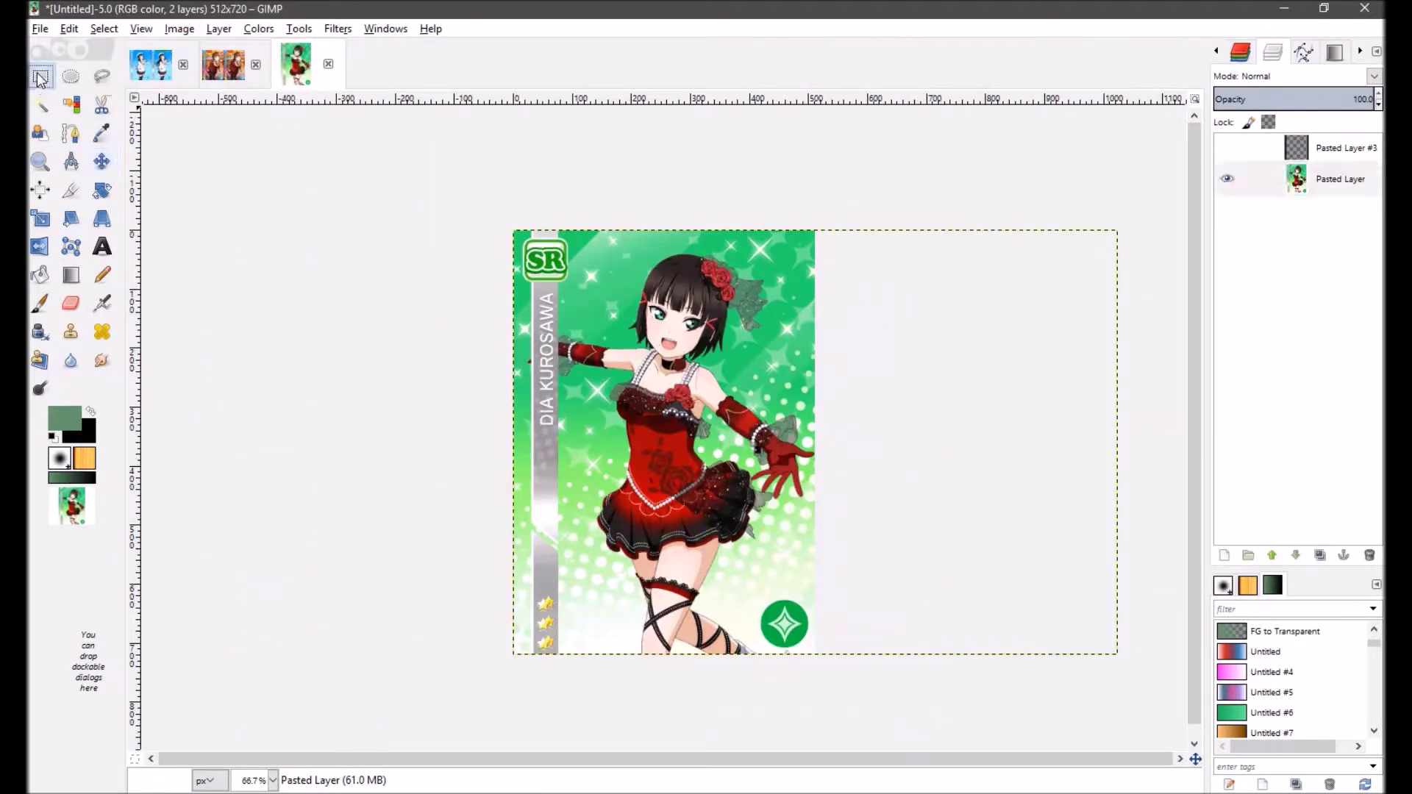
left_click(40, 28)
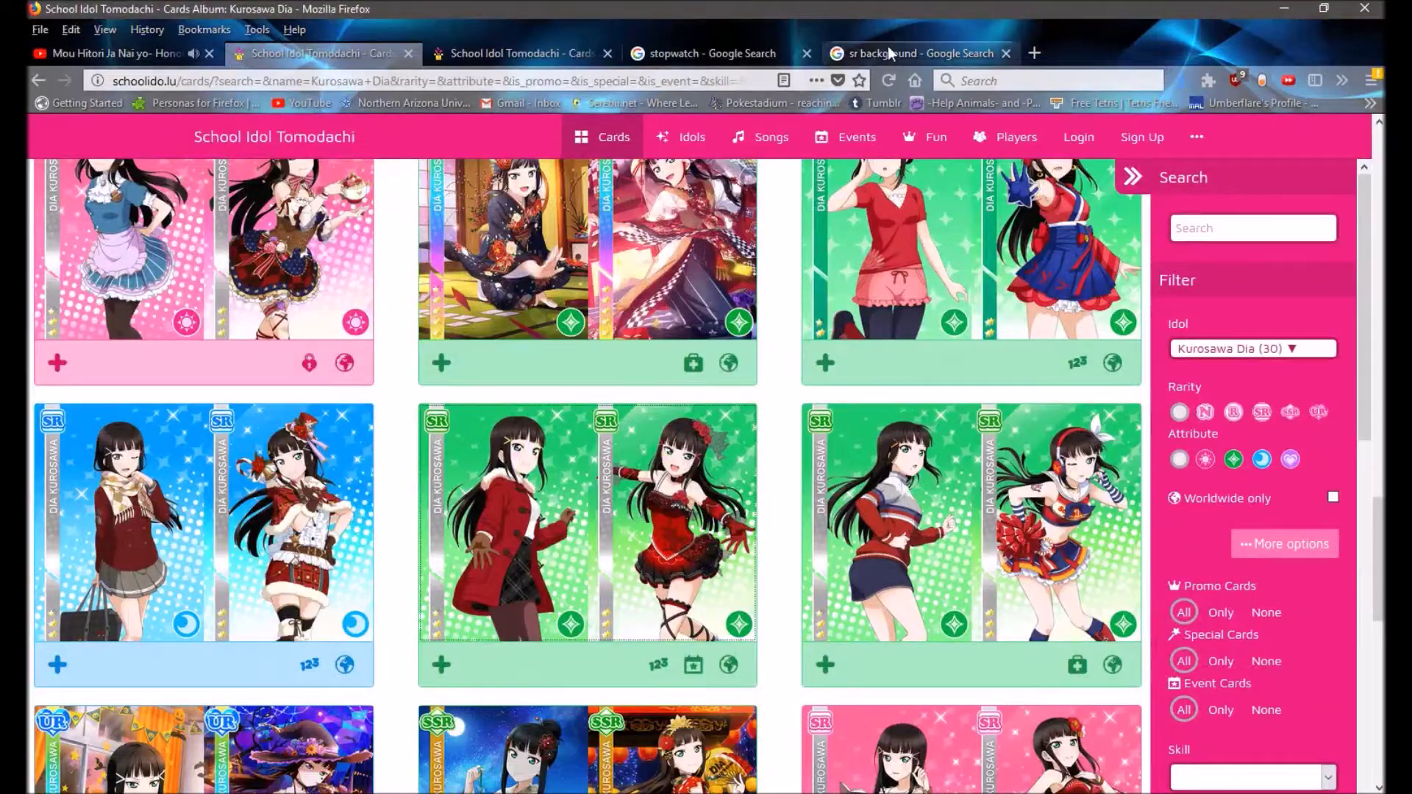
left_click(744, 53)
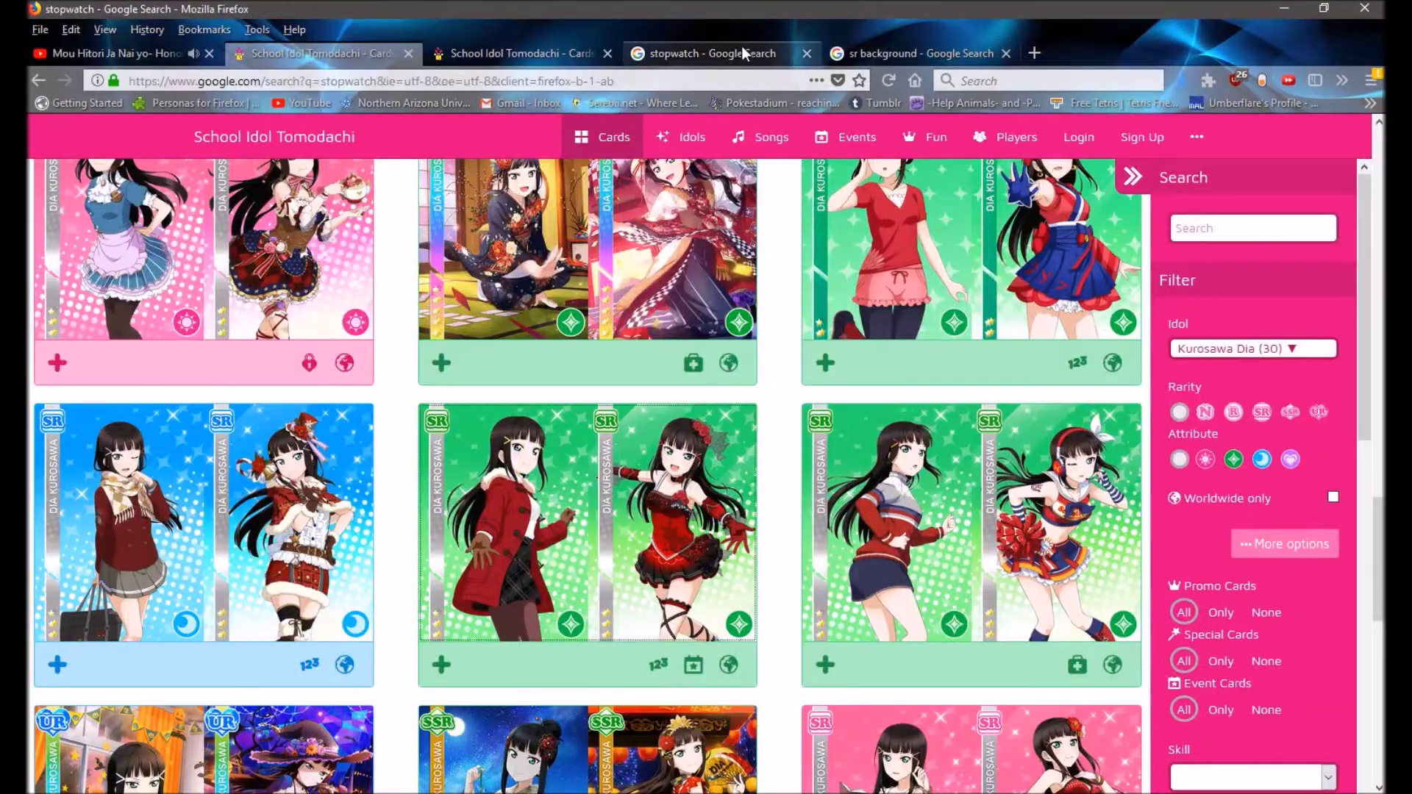